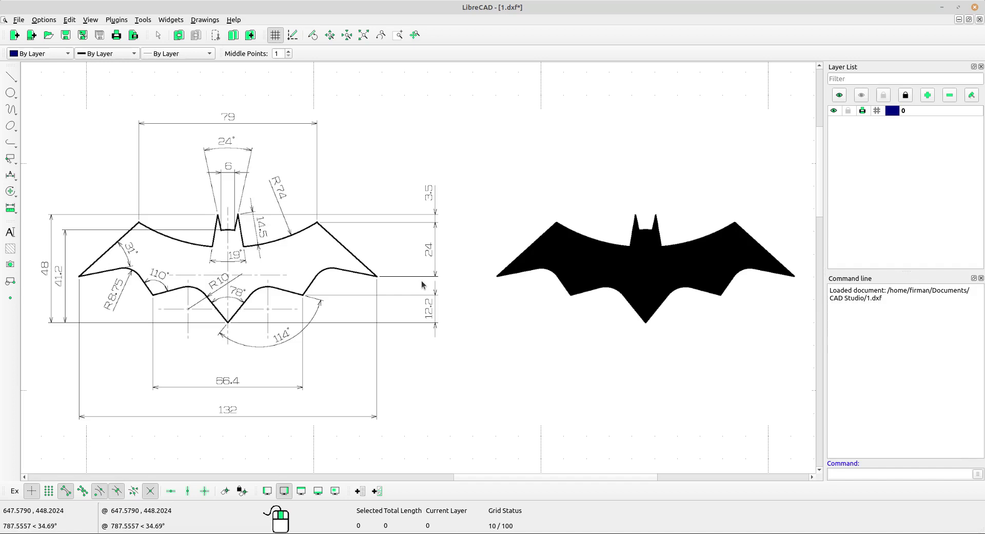
Enable endpoint, centre and intersection snaps and pan the reference drawing right to free space.
mouse_move(222, 312)
middle_down()
mouse_move(540, 305)
mouse_move(555, 293)
middle_up()
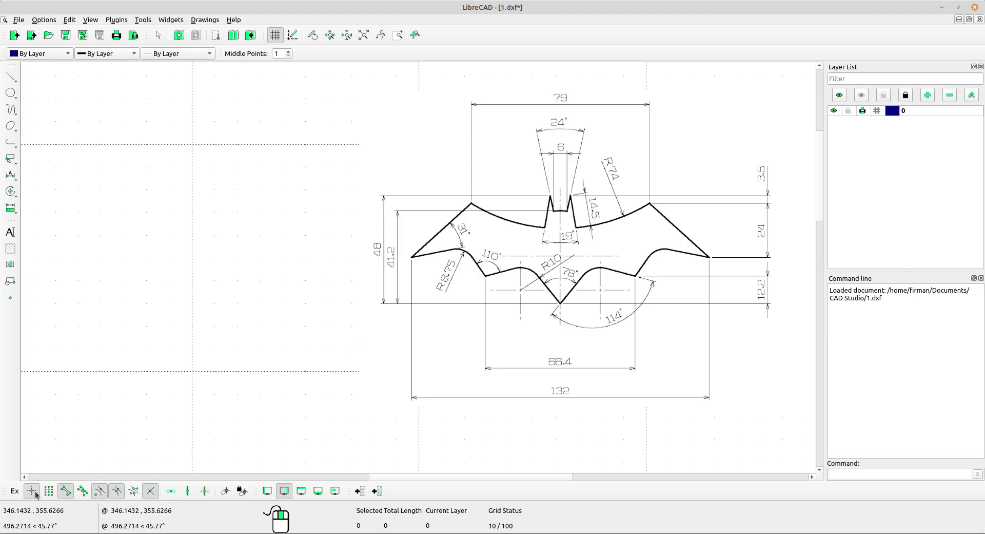
click(68, 493)
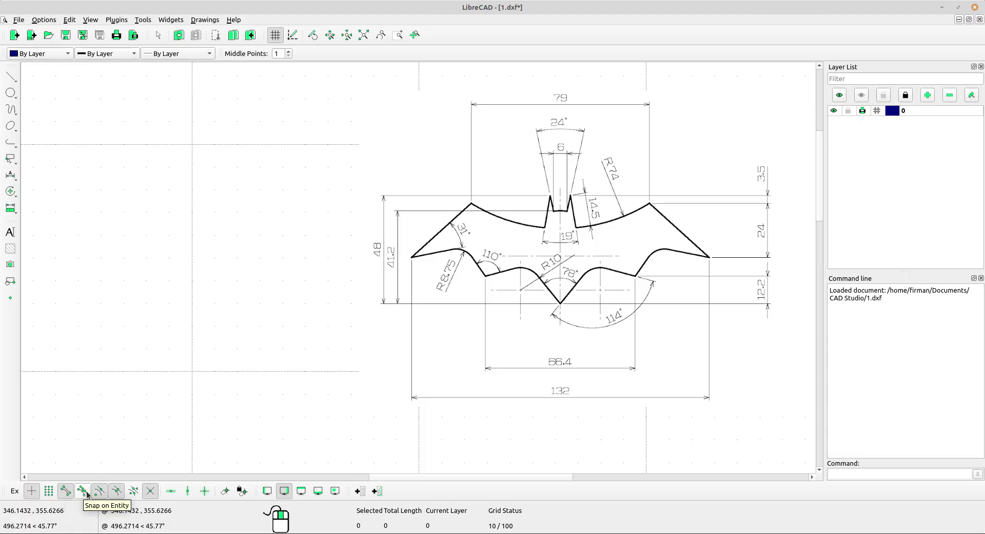
click(100, 493)
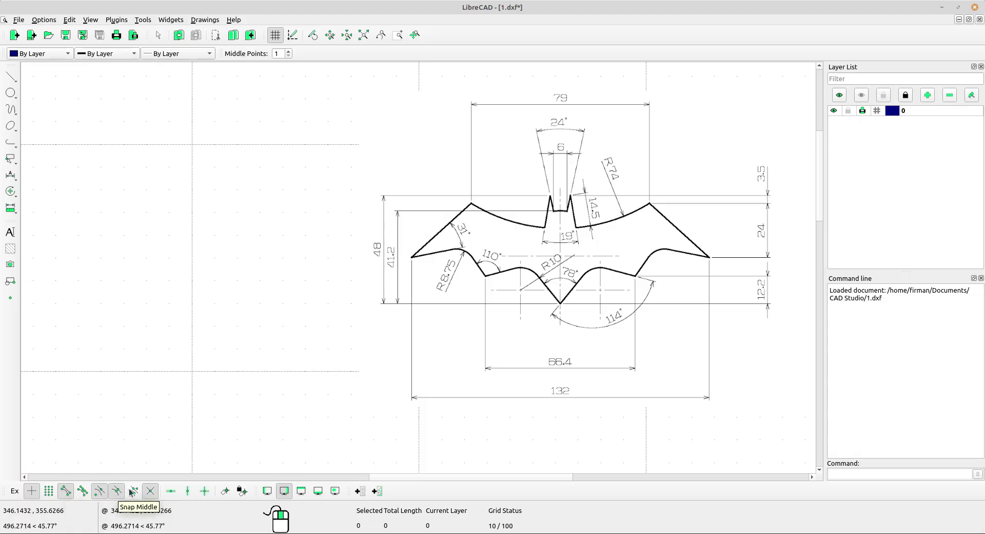
click(150, 490)
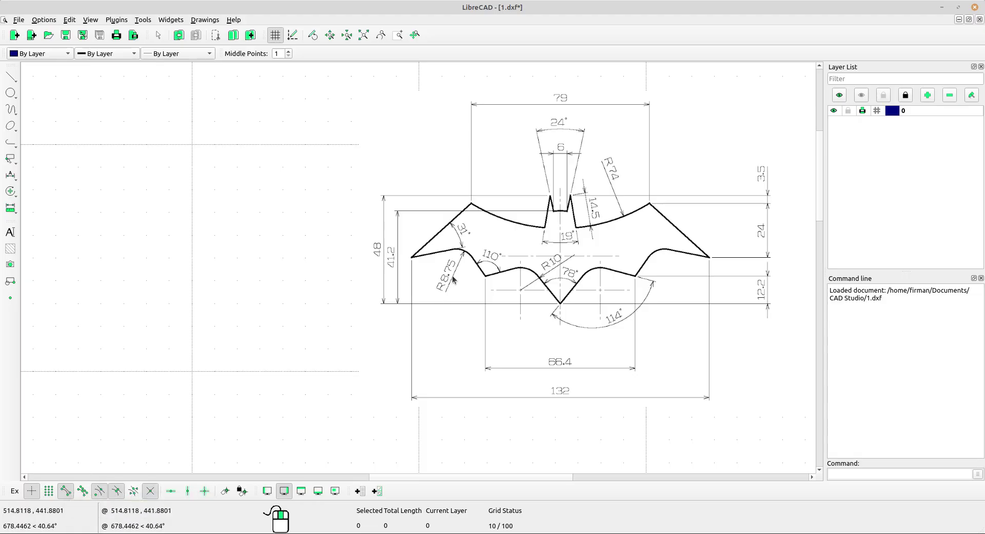
scroll(453, 277, up, 2)
mouse_move(453, 277)
middle_down()
mouse_move(398, 296)
mouse_move(432, 296)
middle_up()
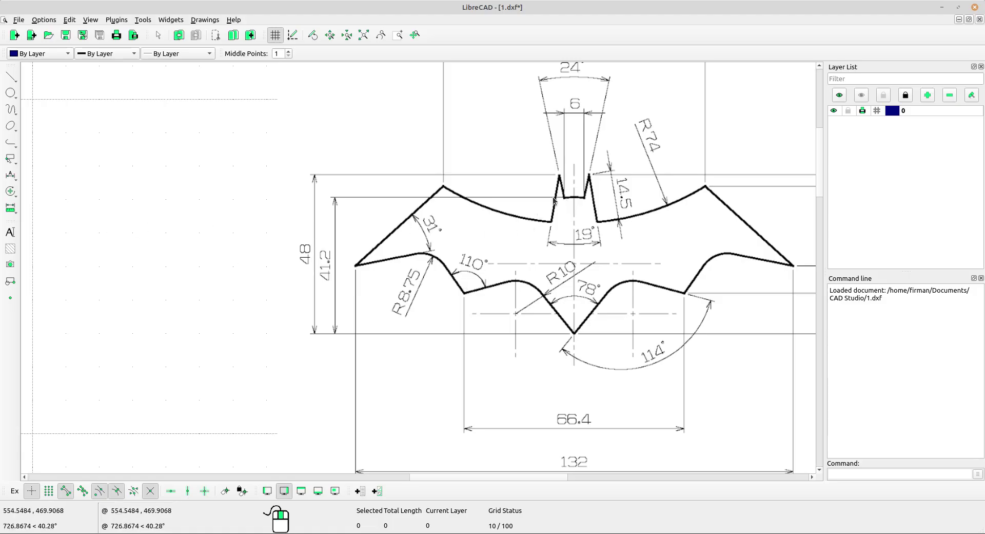
Draw a 41.2-long vertical line, placed by its start point, on the empty canvas.
click(19, 79)
click(47, 114)
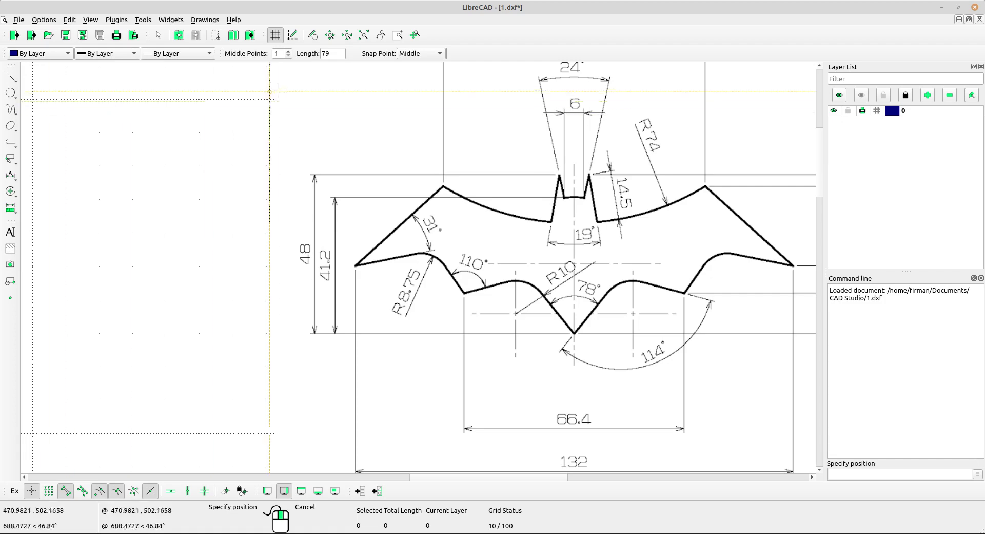
scroll(301, 115, down, 2)
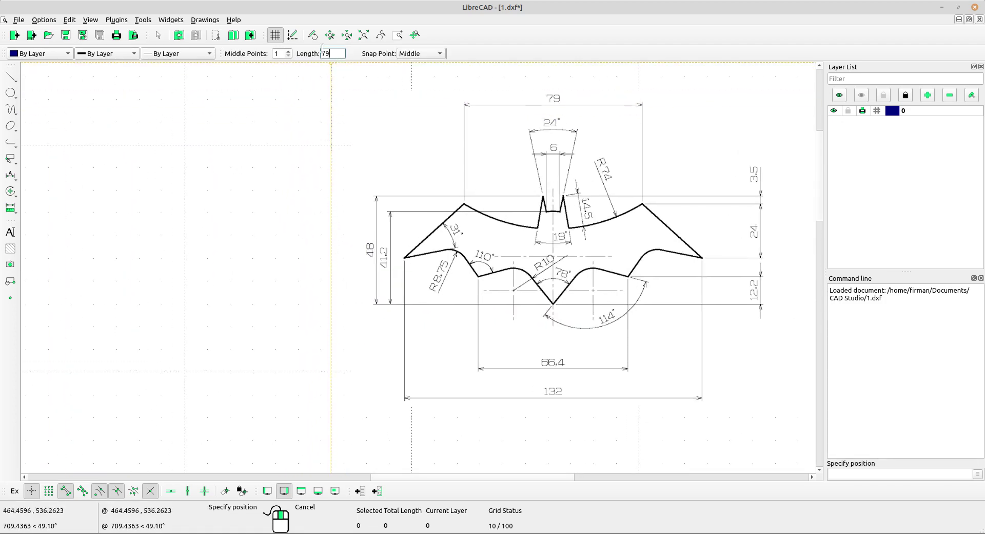
drag(321, 49, 313, 51)
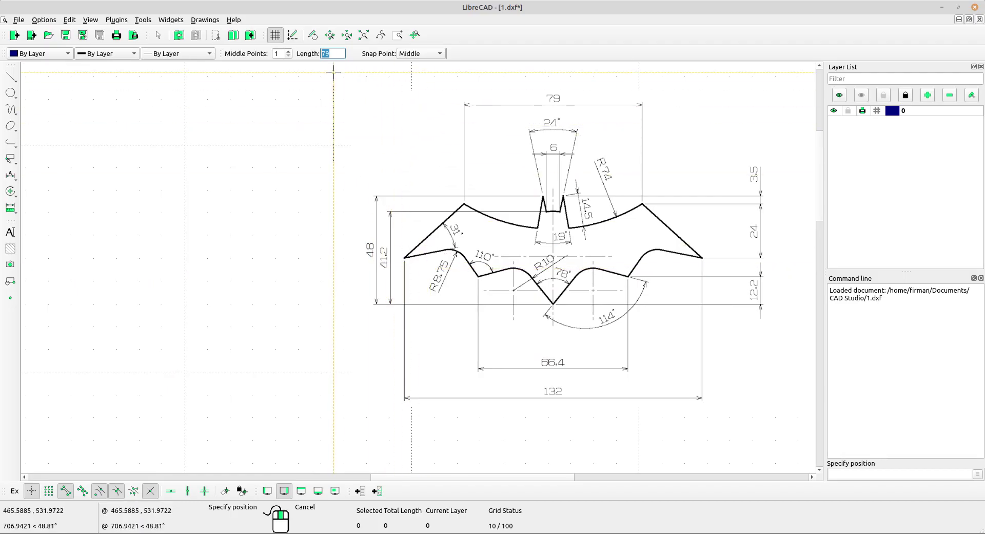
text(41.)
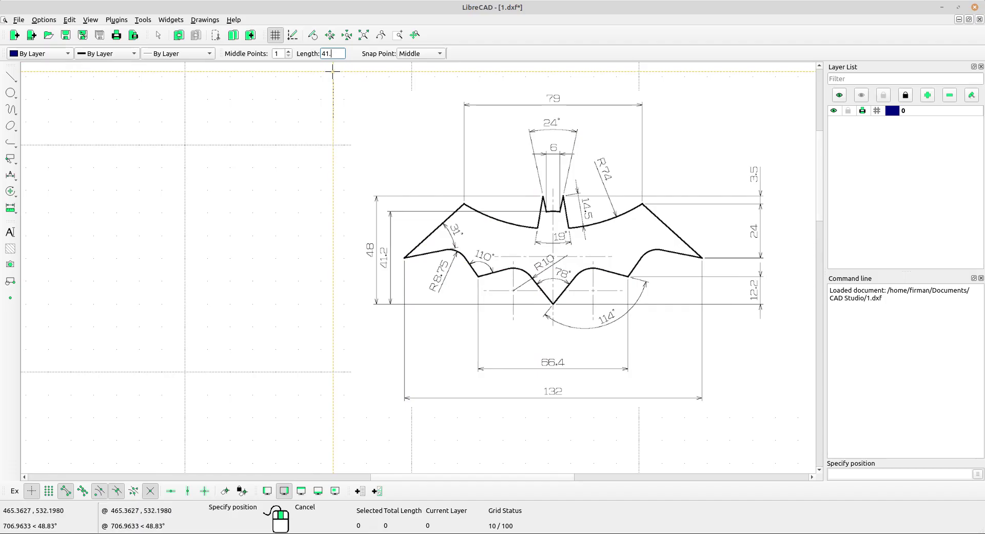
text(2)
click(413, 53)
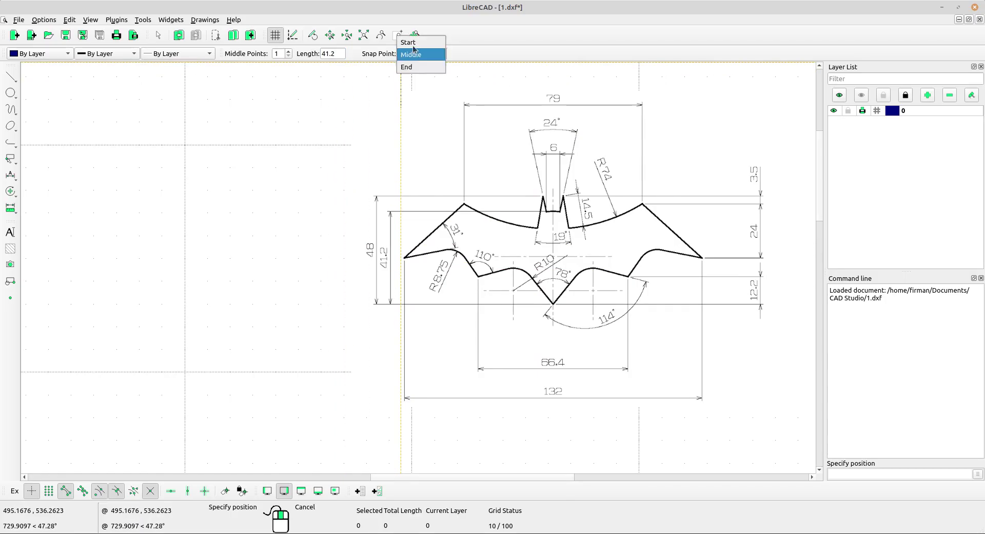
click(408, 42)
middle_drag(141, 260, 168, 257)
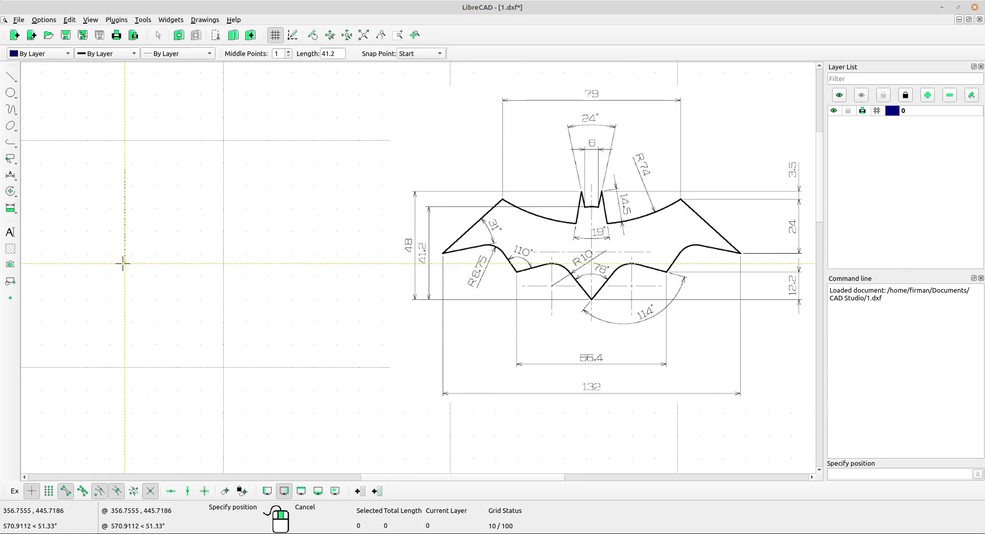
click(95, 263)
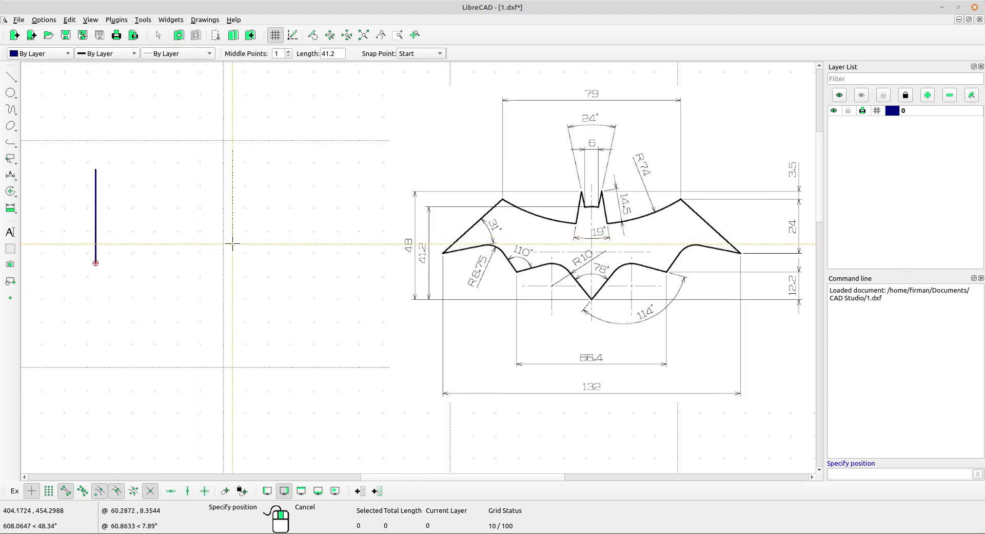
right_click(174, 187)
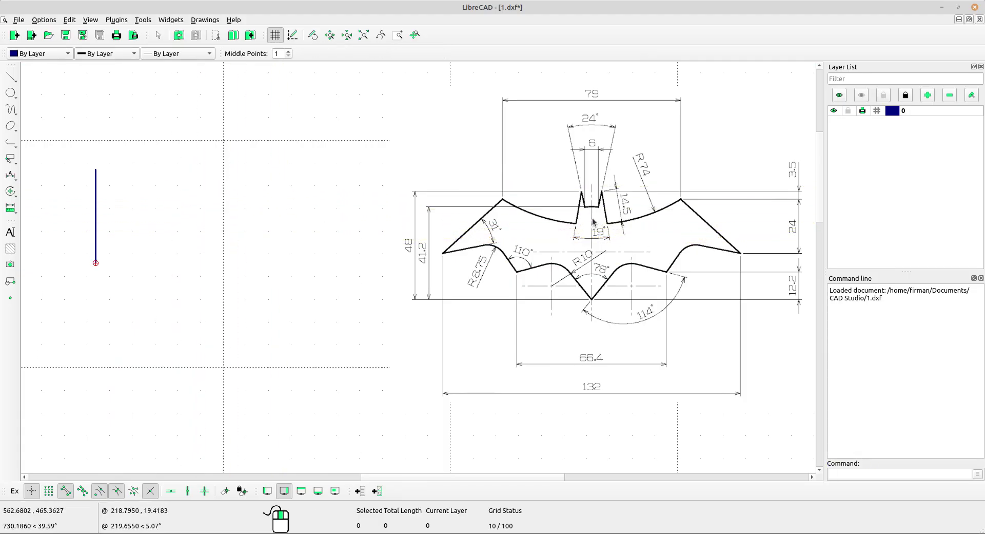
Set up a horizontal line of length 6 anchored at its middle point.
scroll(593, 221, up, 6)
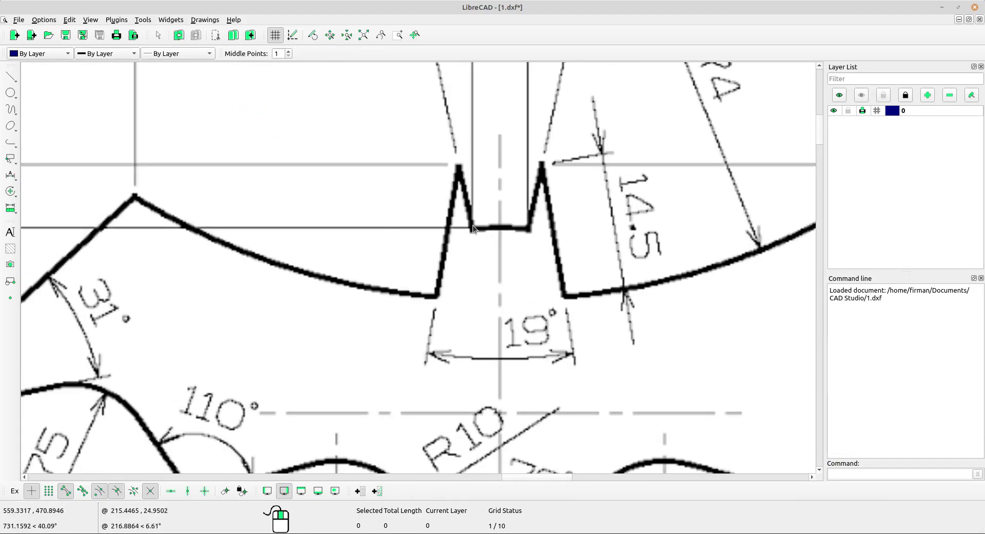
scroll(473, 224, down, 6)
middle_drag(368, 224, 528, 239)
scroll(432, 213, down, 2)
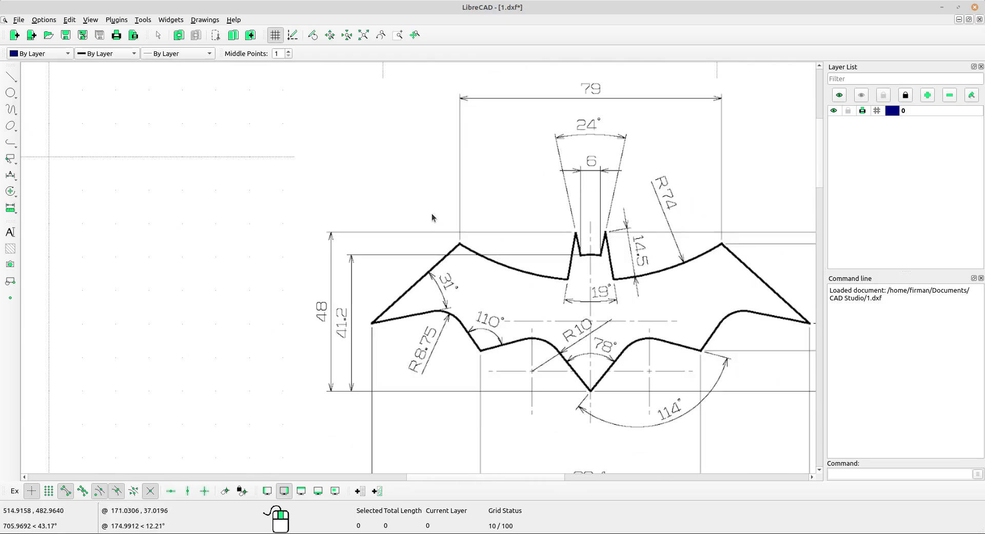
scroll(432, 213, down, 3)
middle_drag(177, 212, 207, 200)
click(11, 78)
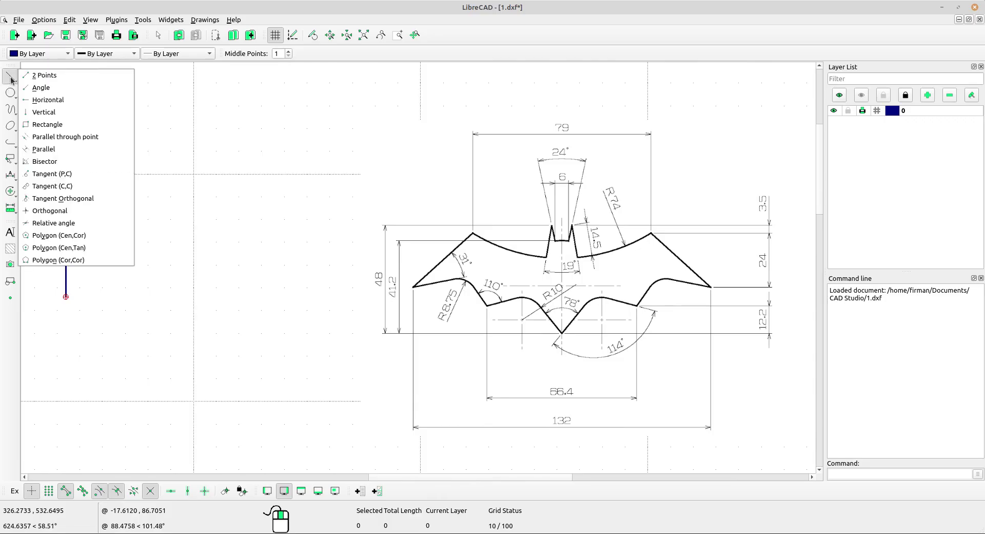
click(48, 99)
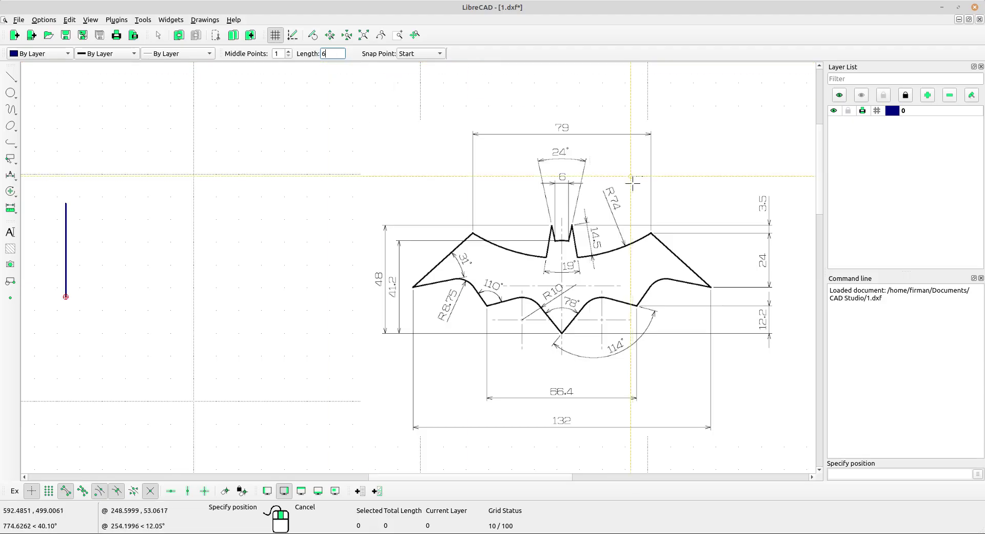
text(6)
click(425, 54)
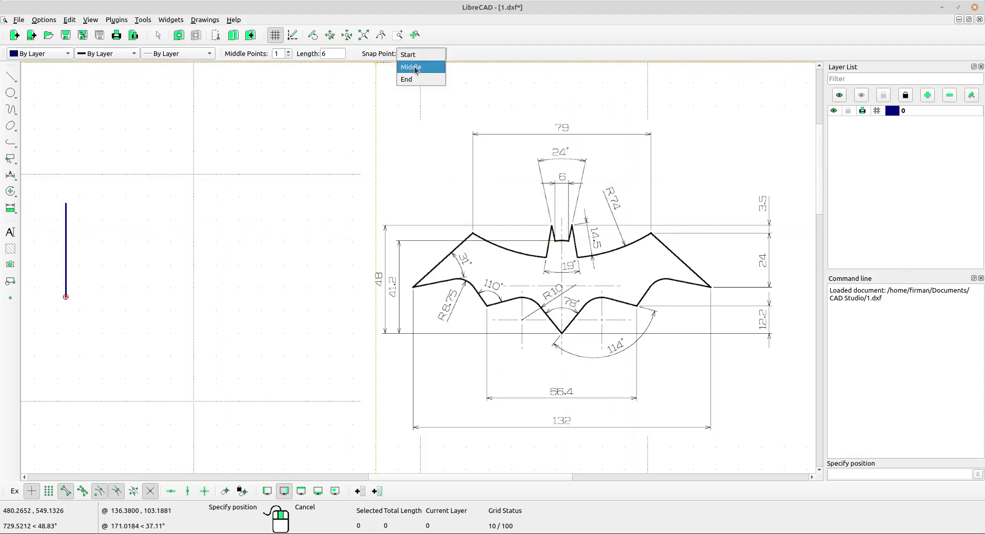
click(411, 67)
Place the 6-unit line centred on the vertical line's top end, forming a T.
scroll(121, 226, up, 3)
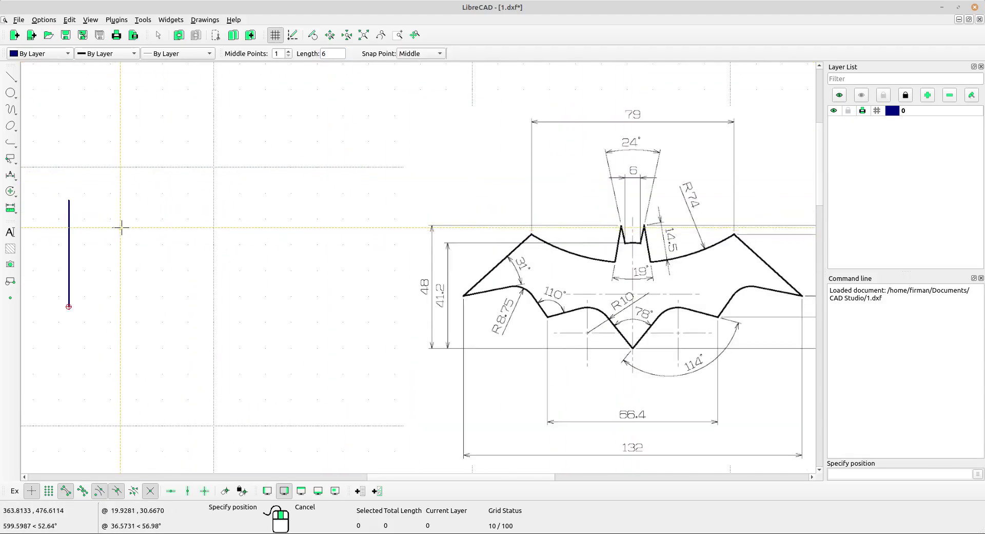
click(74, 192)
scroll(106, 208, up, 3)
scroll(118, 209, down, 4)
middle_drag(436, 274, 355, 191)
right_click(347, 168)
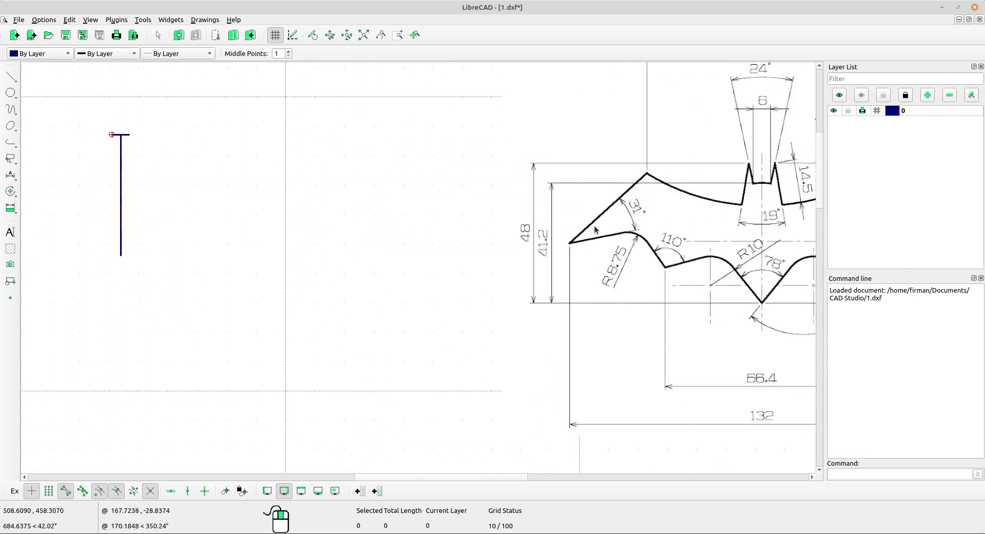
scroll(535, 248, up, 2)
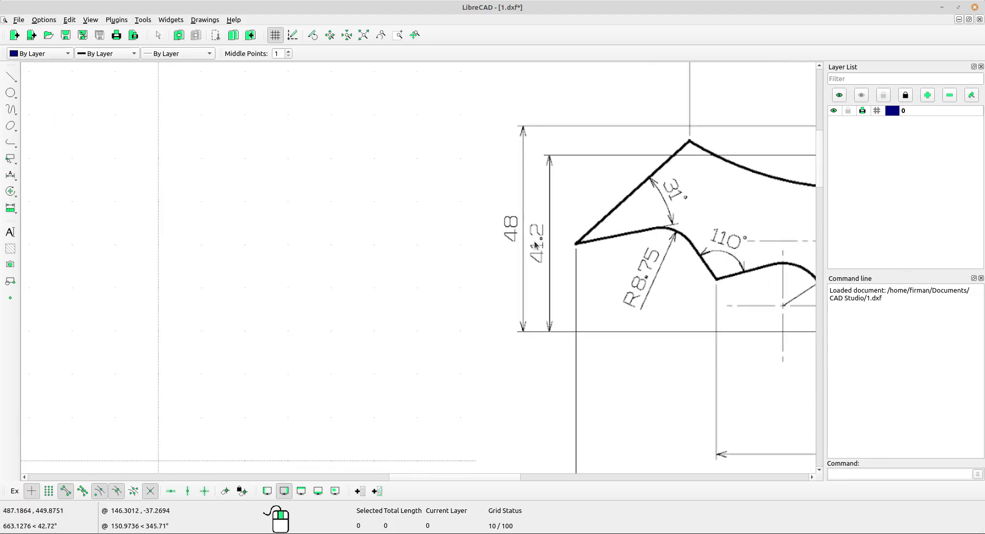
scroll(491, 238, down, 3)
scroll(456, 254, up, 2)
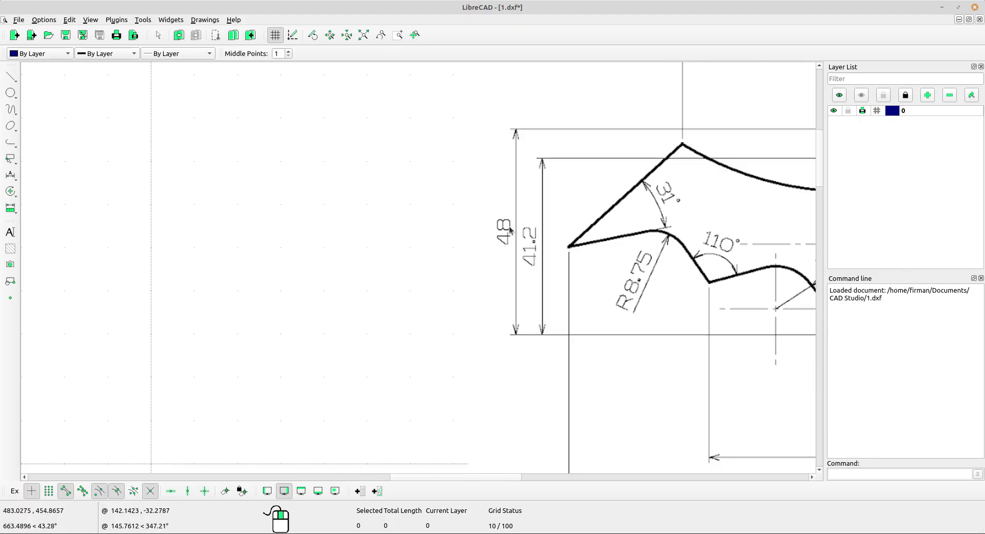
scroll(508, 234, down, 4)
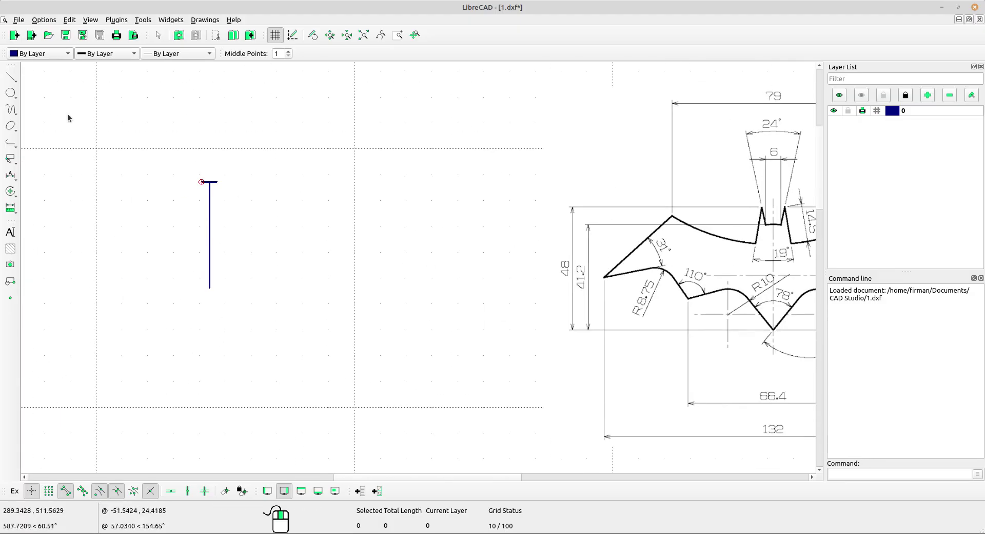
click(11, 77)
click(37, 112)
click(336, 54)
text(6)
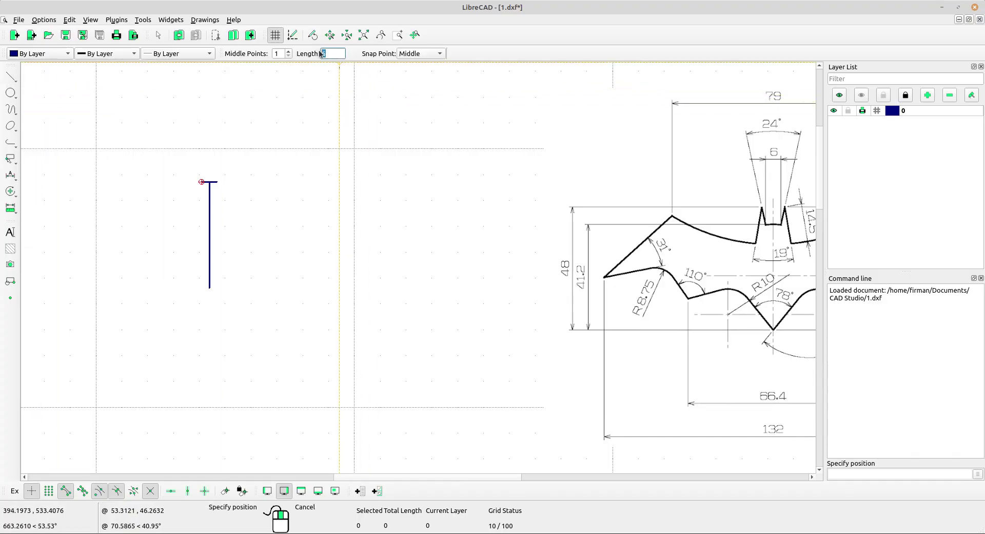
text(8)
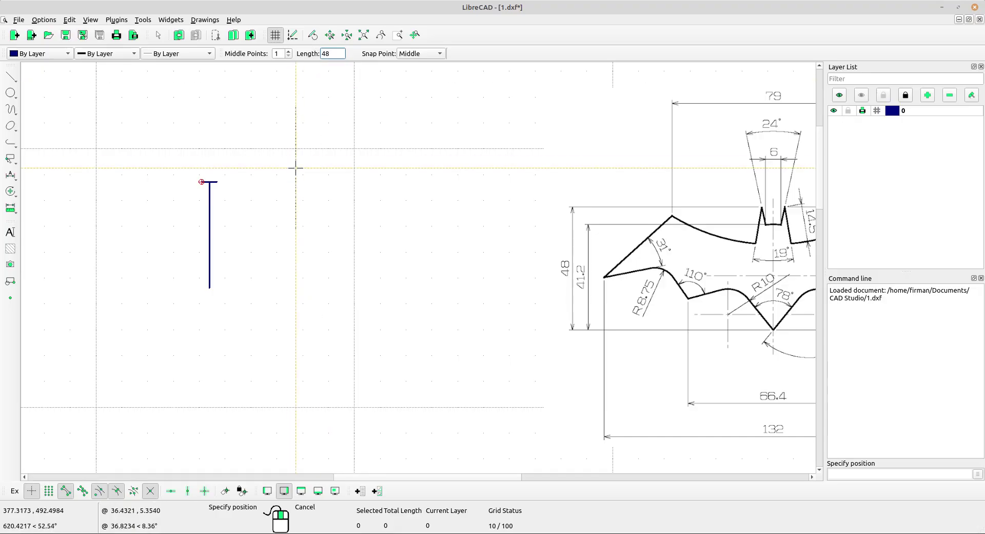
click(418, 53)
click(413, 43)
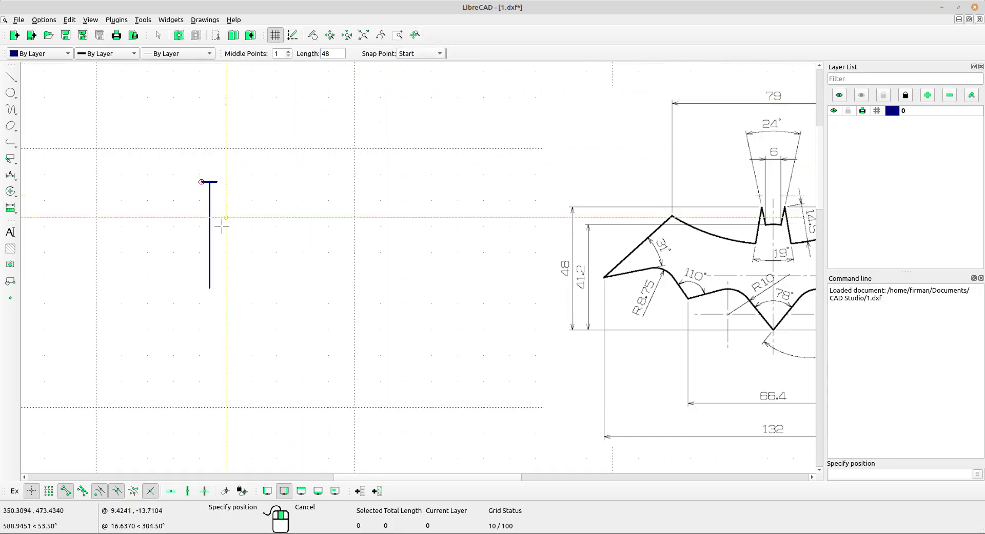
click(210, 285)
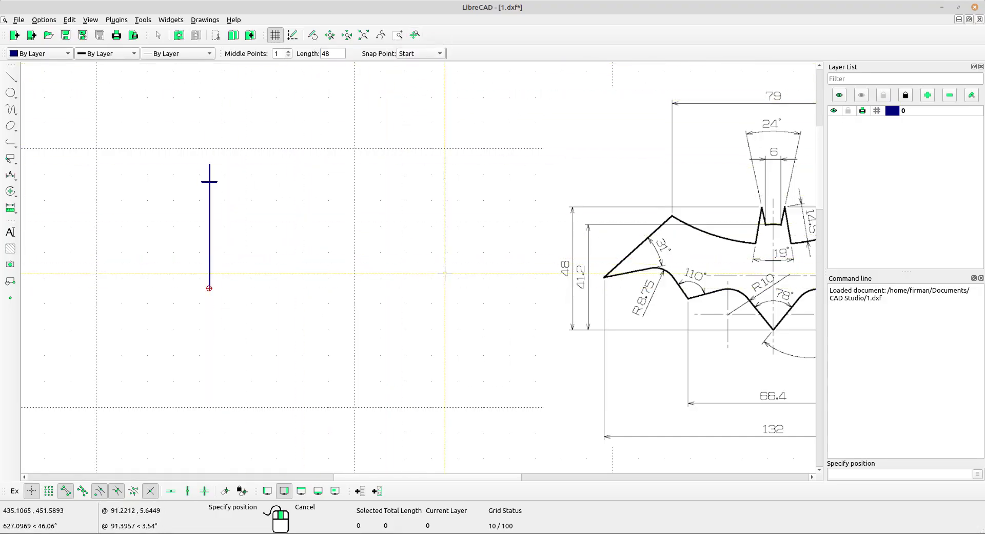
right_click(332, 172)
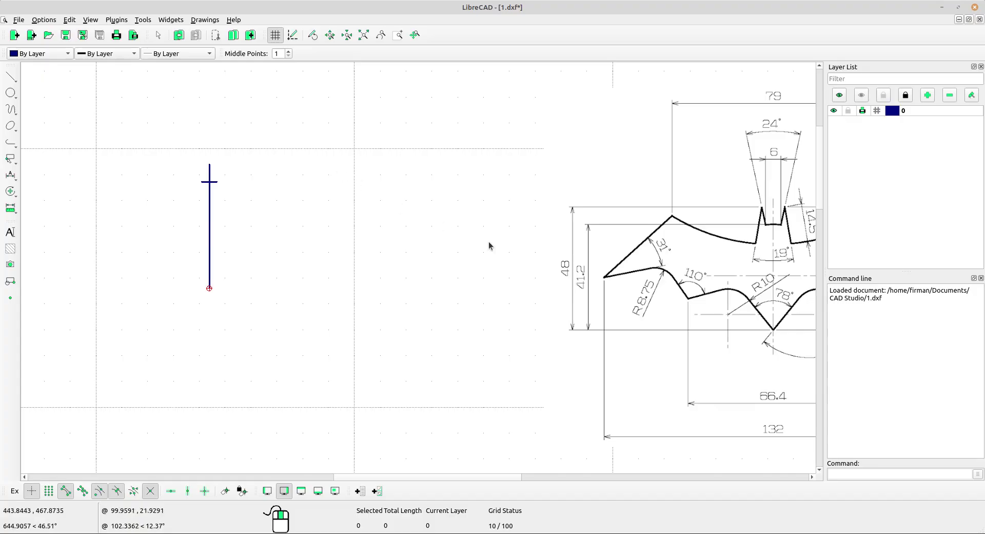
scroll(629, 220, up, 4)
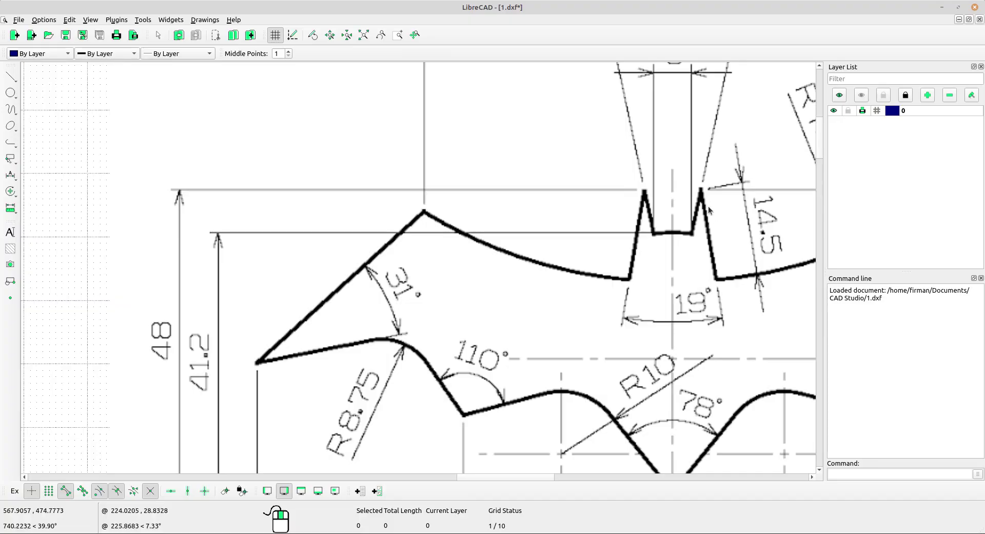
scroll(811, 253, down, 5)
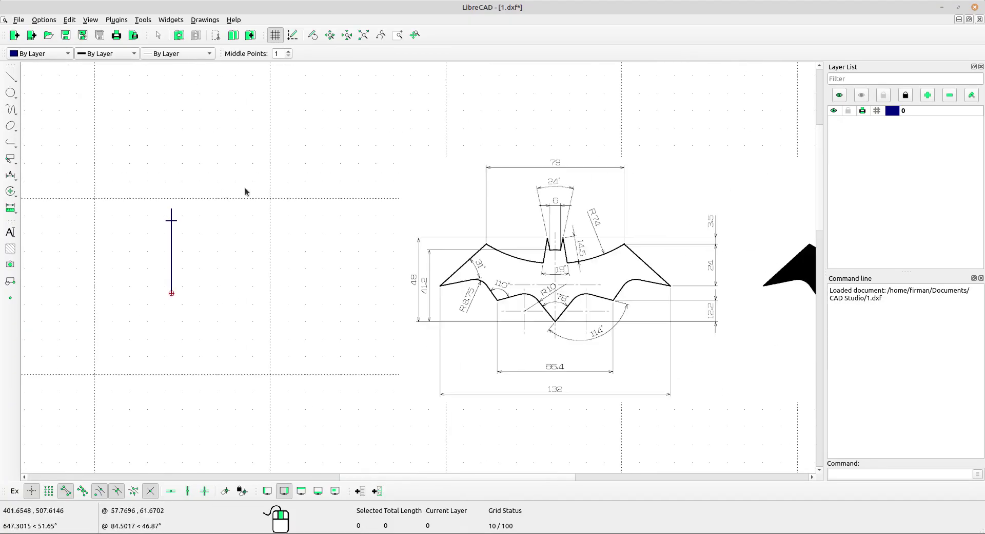
scroll(642, 263, up, 2)
middle_drag(512, 233, 668, 257)
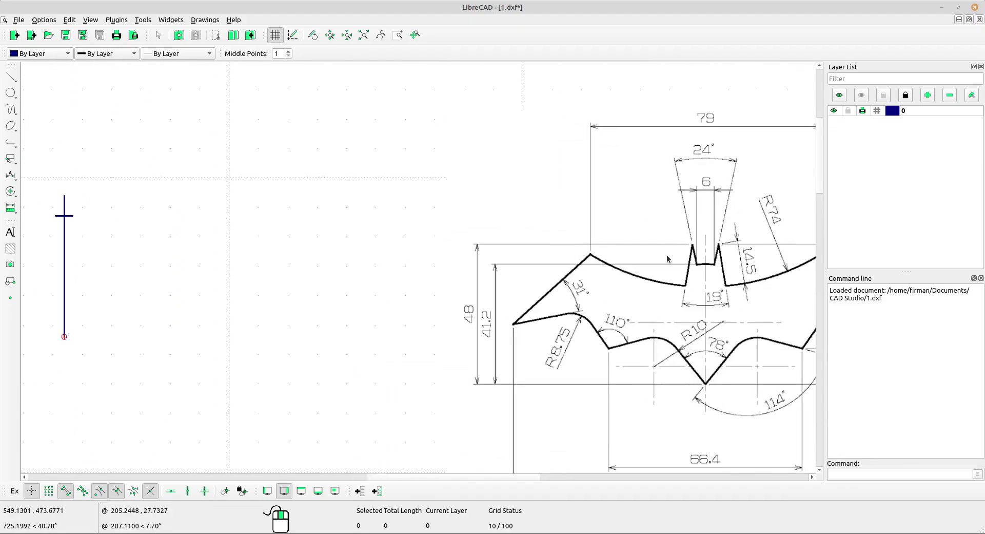
scroll(673, 266, down, 1)
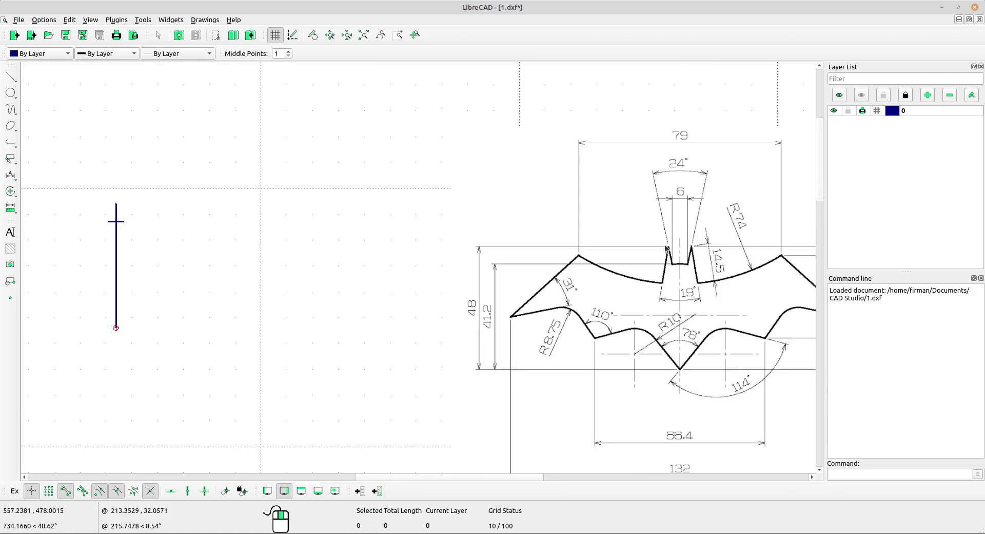
Draw a 100-unit line at 24/2° relative to the vertical line, crossing it, and select it.
click(11, 77)
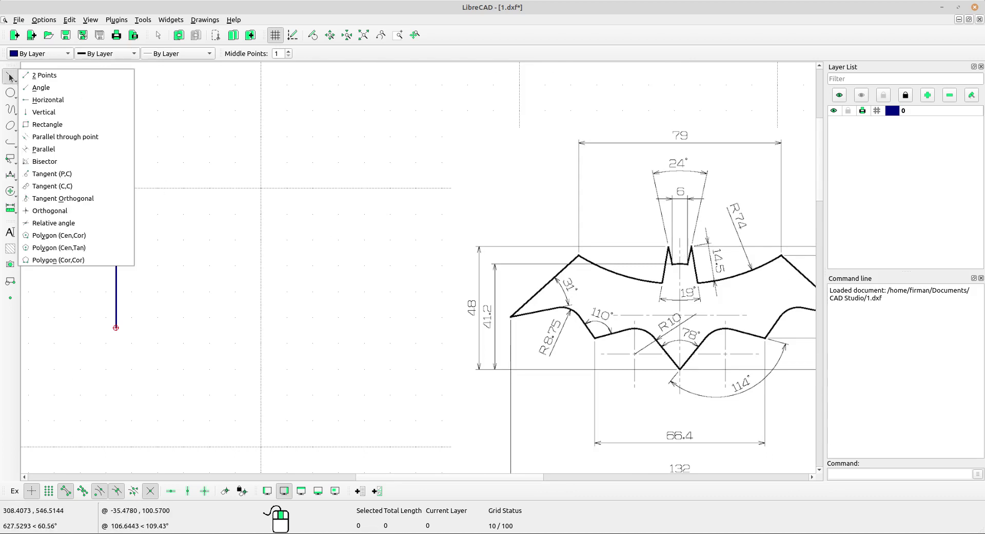
click(57, 223)
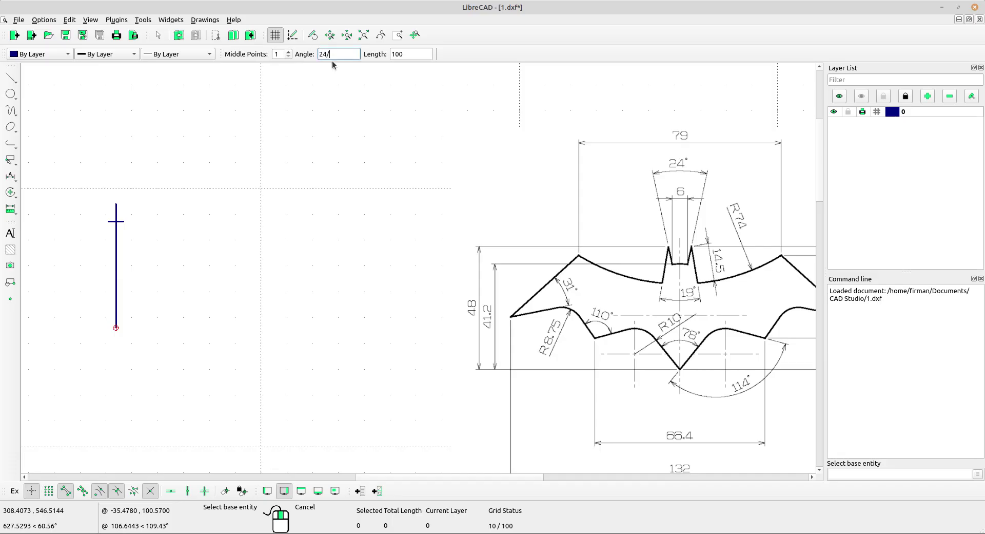
double_click(408, 56)
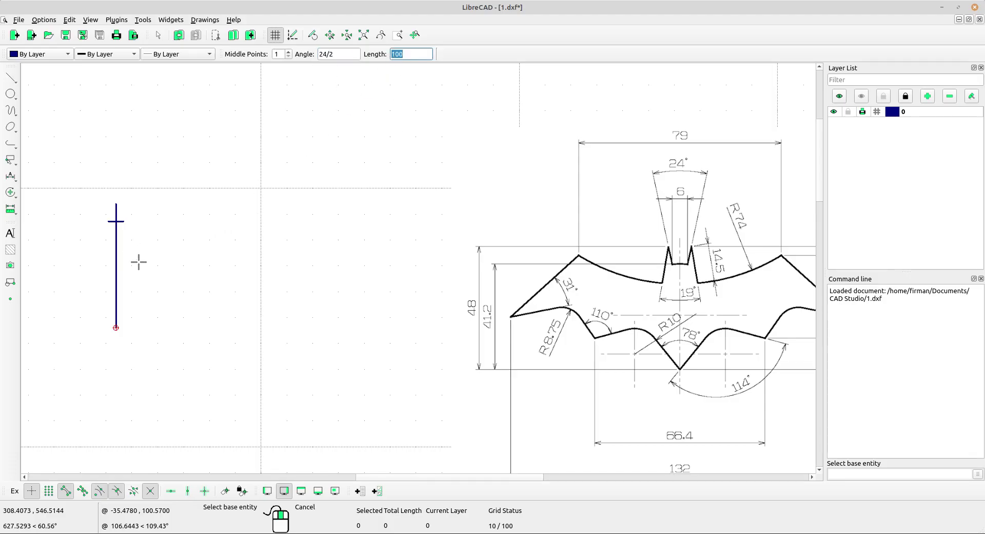
click(120, 265)
scroll(114, 221, up, 3)
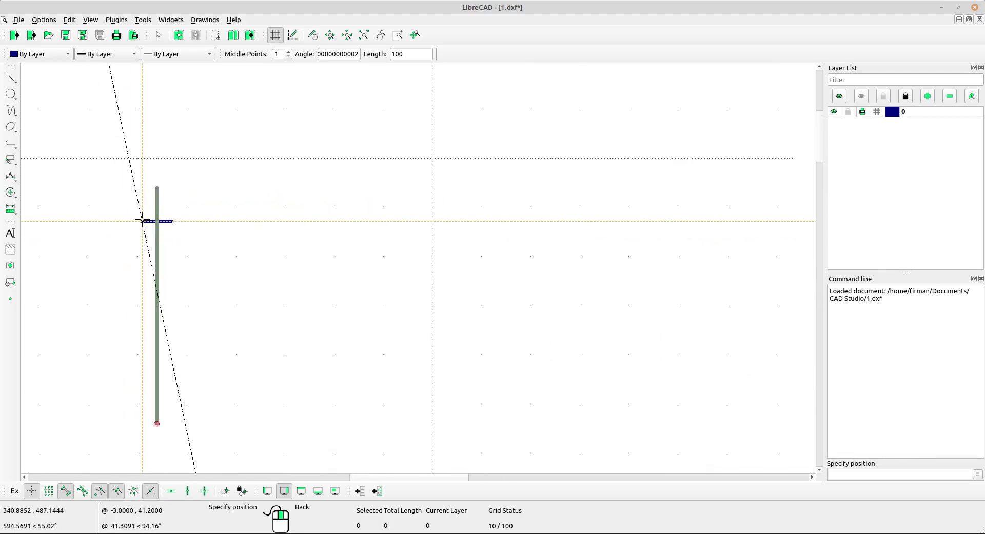
click(141, 220)
scroll(337, 248, down, 3)
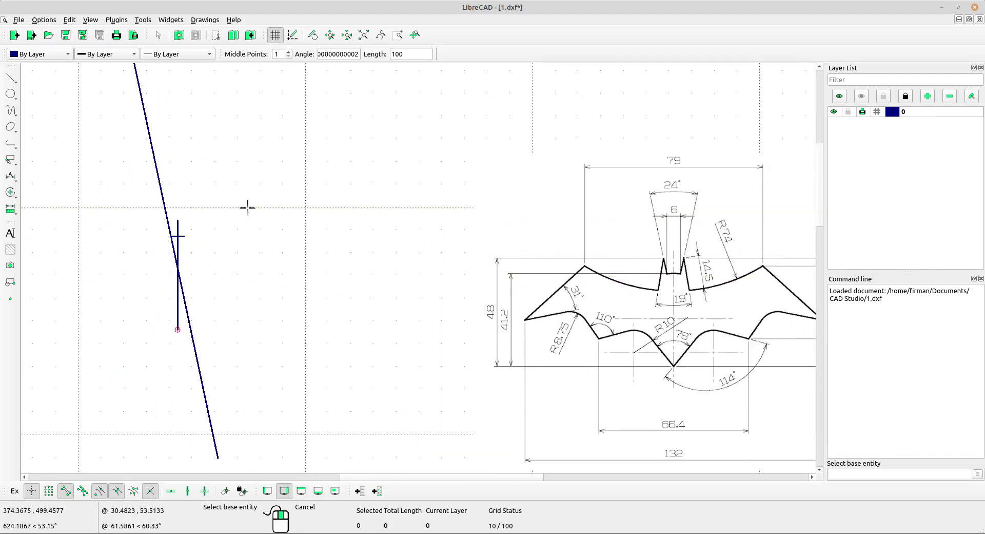
scroll(247, 208, up, 2)
key(Escape)
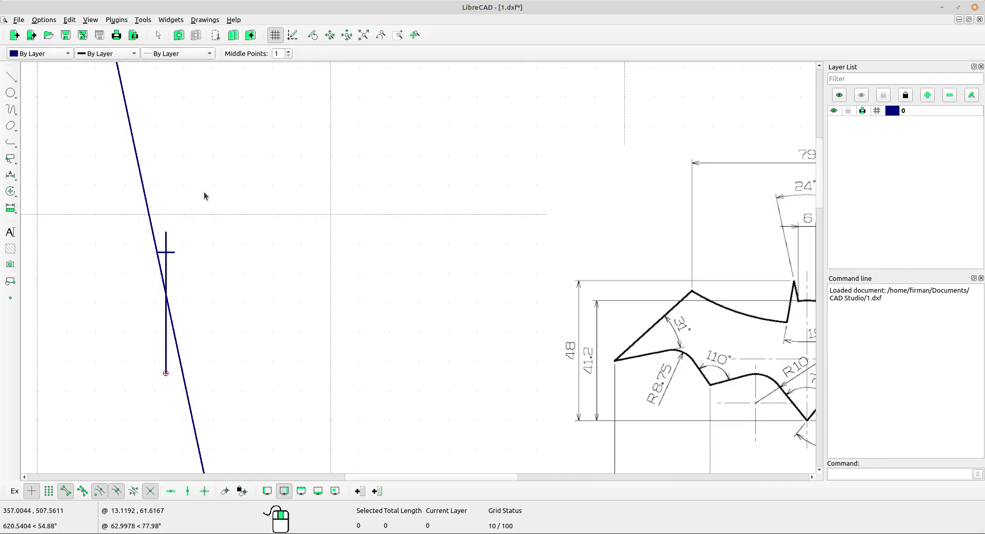
drag(200, 211, 110, 177)
click(11, 191)
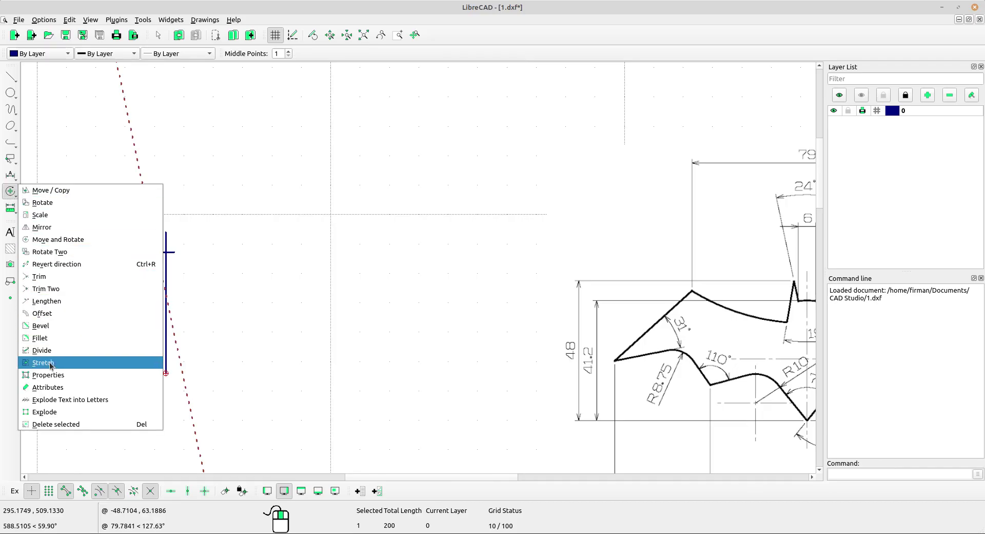
Mirror the angled line about the vertical line's top-to-bottom axis, keeping the original.
click(51, 227)
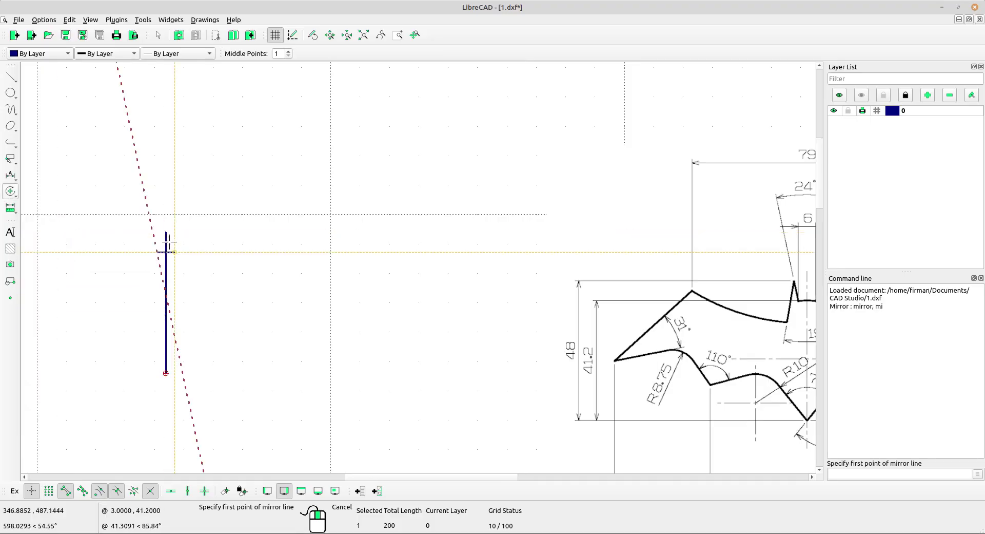
click(166, 231)
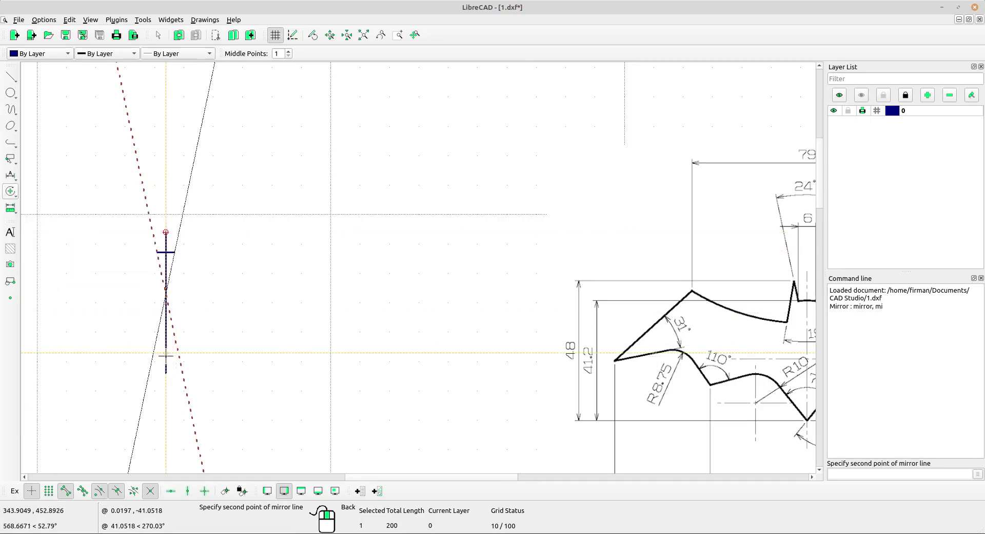
click(165, 373)
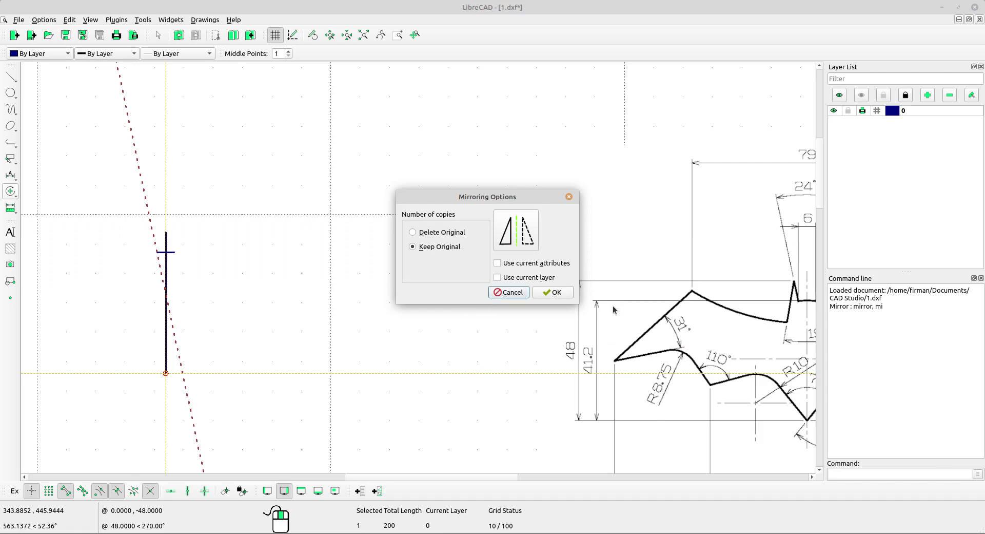
click(564, 294)
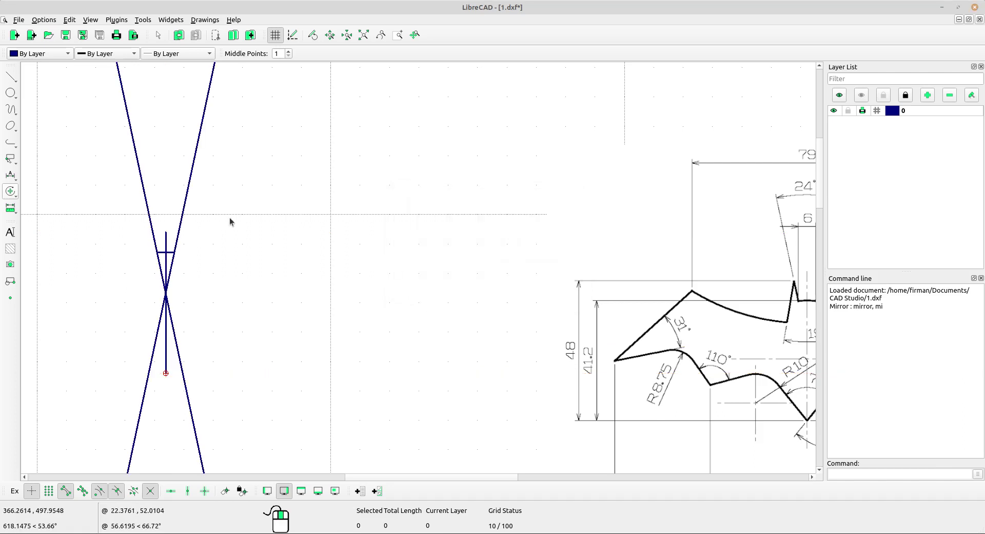
Trim the left and right diagonals to the 6-unit bar, leaving a flat-bottomed V.
click(11, 191)
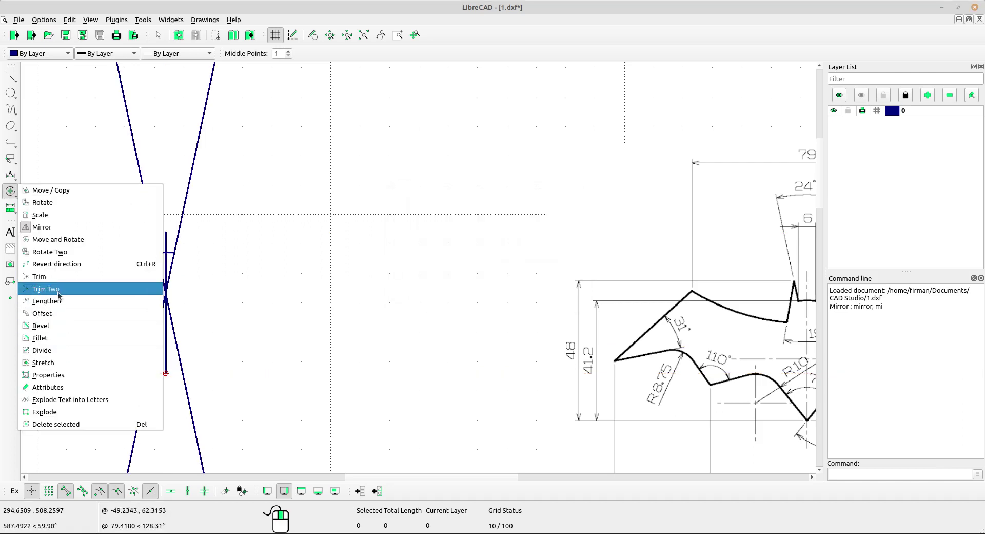
click(46, 289)
scroll(215, 250, up, 2)
scroll(215, 250, up, 3)
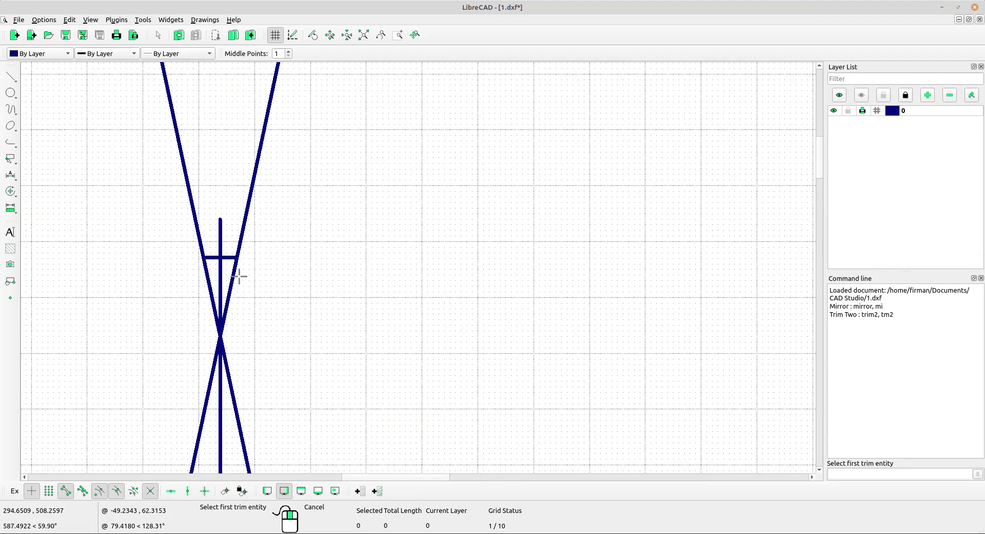
scroll(163, 228, up, 1)
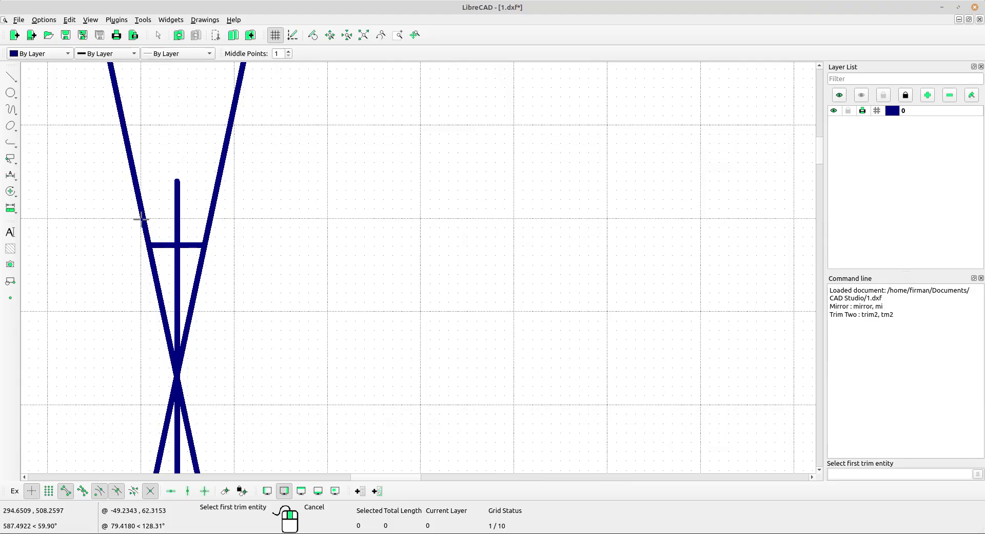
click(142, 219)
click(158, 245)
click(206, 232)
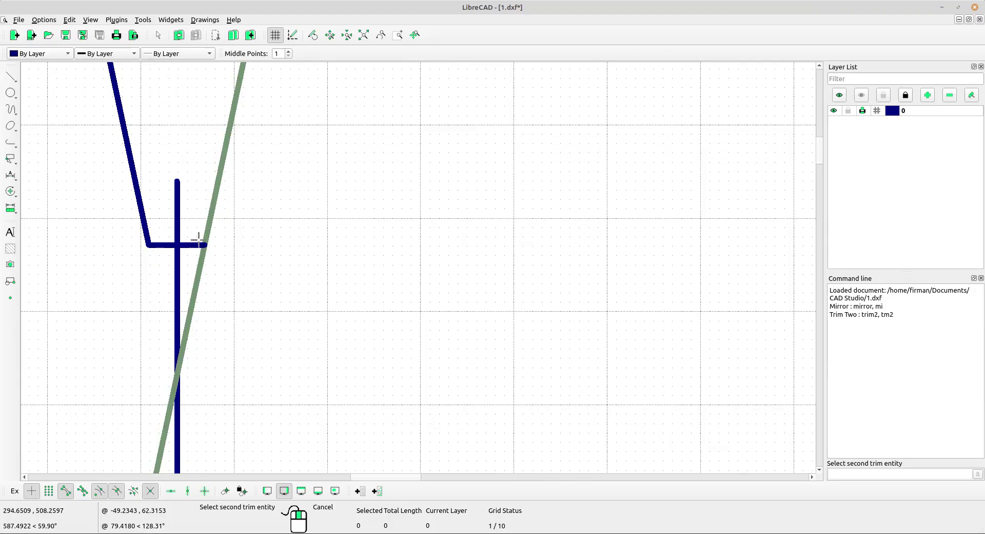
click(198, 245)
scroll(237, 213, down, 3)
scroll(236, 212, down, 3)
middle_drag(483, 289, 299, 271)
right_click(289, 225)
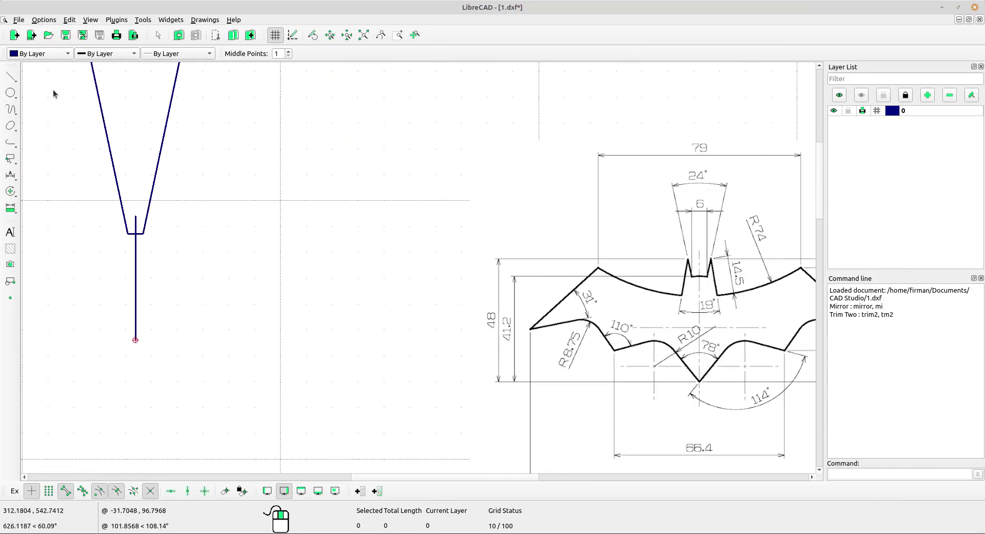
Draw a 79-unit middle-anchored horizontal line centred on the vertical line, 48 above its bottom.
click(11, 76)
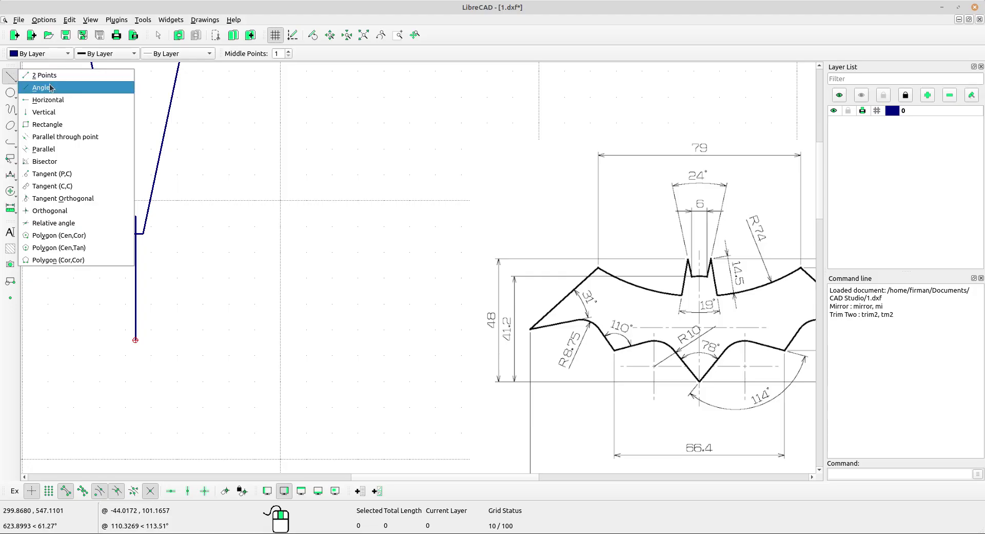
click(63, 101)
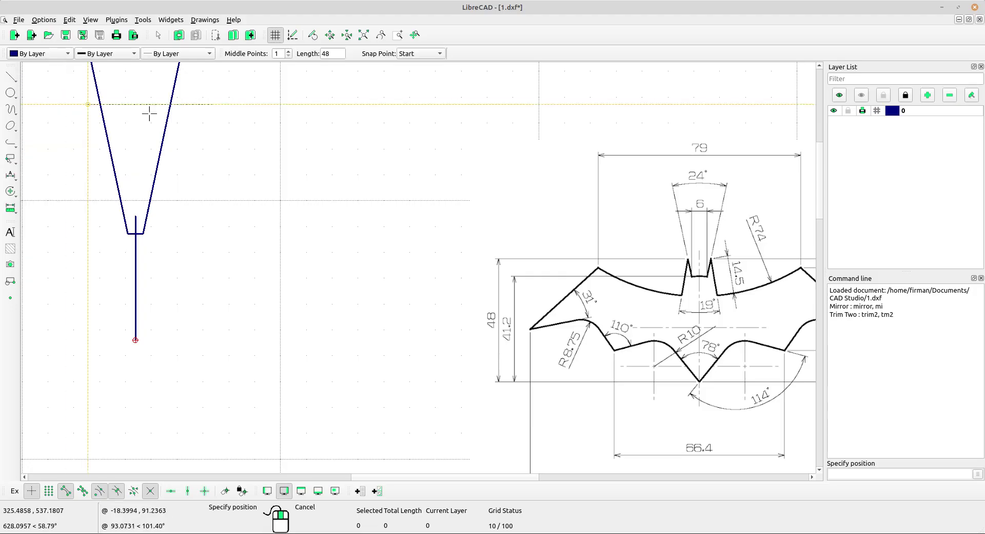
scroll(636, 146, up, 2)
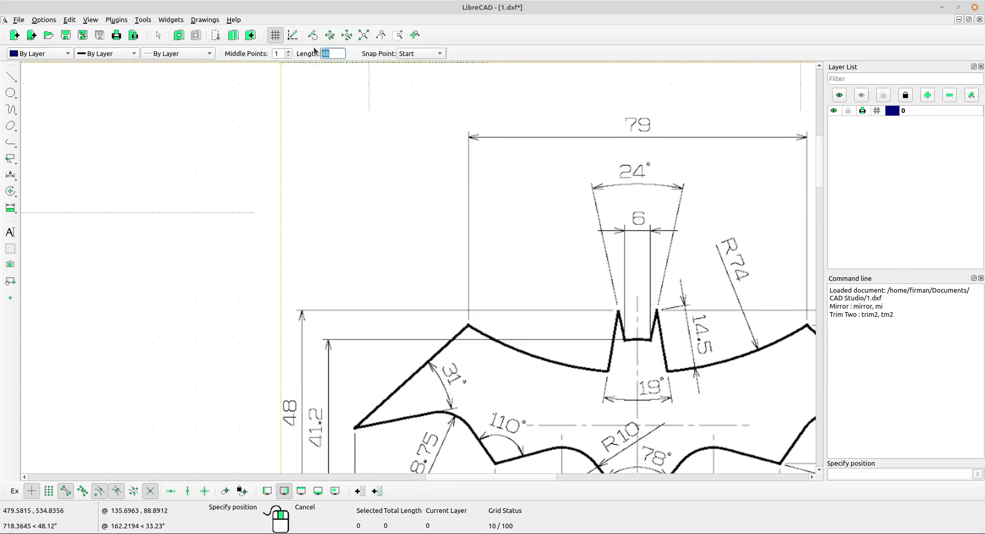
text(79)
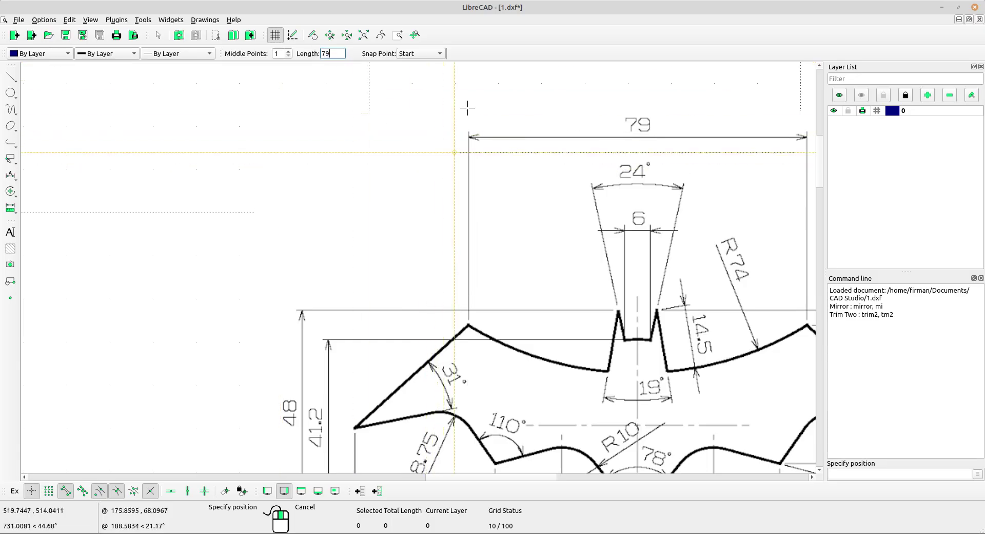
click(440, 53)
click(435, 66)
scroll(451, 104, down, 3)
scroll(451, 104, down, 3)
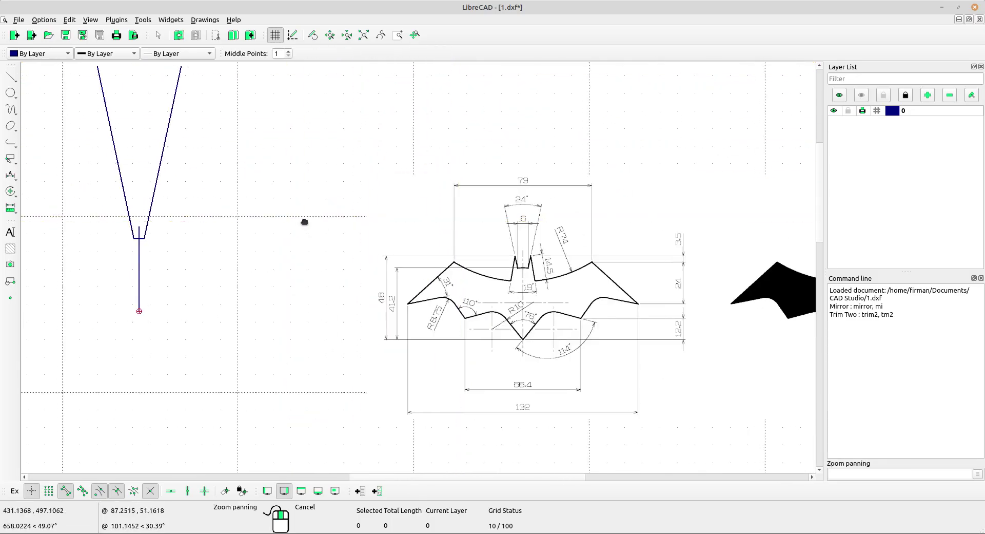
scroll(159, 241, up, 4)
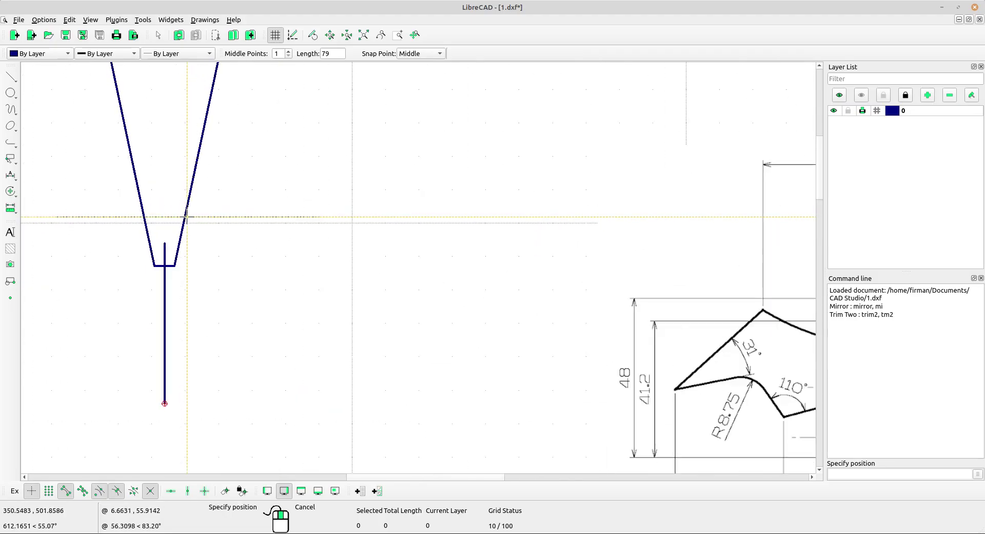
click(163, 243)
right_click(260, 209)
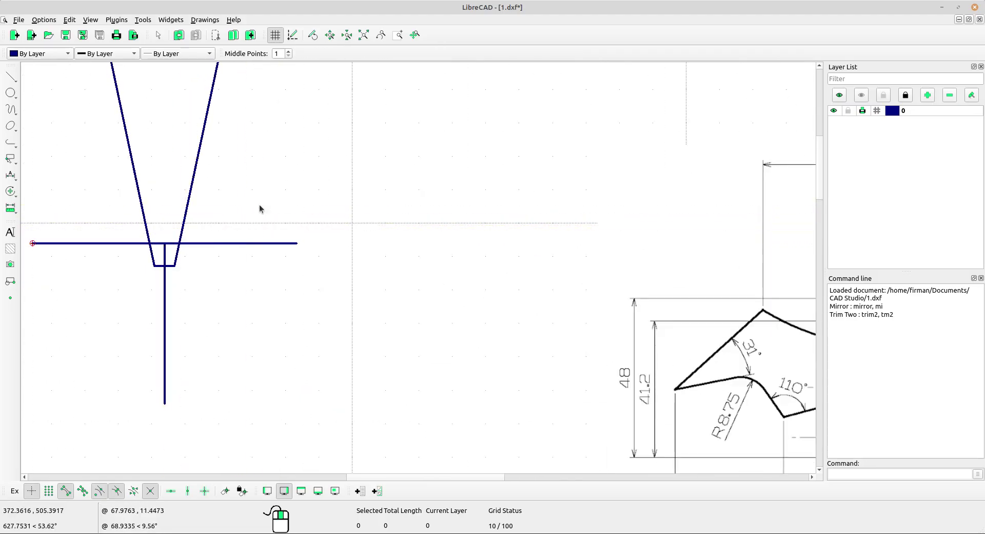
Trim the right and left slanted lines back to the 79-unit line, removing their upper parts.
click(10, 191)
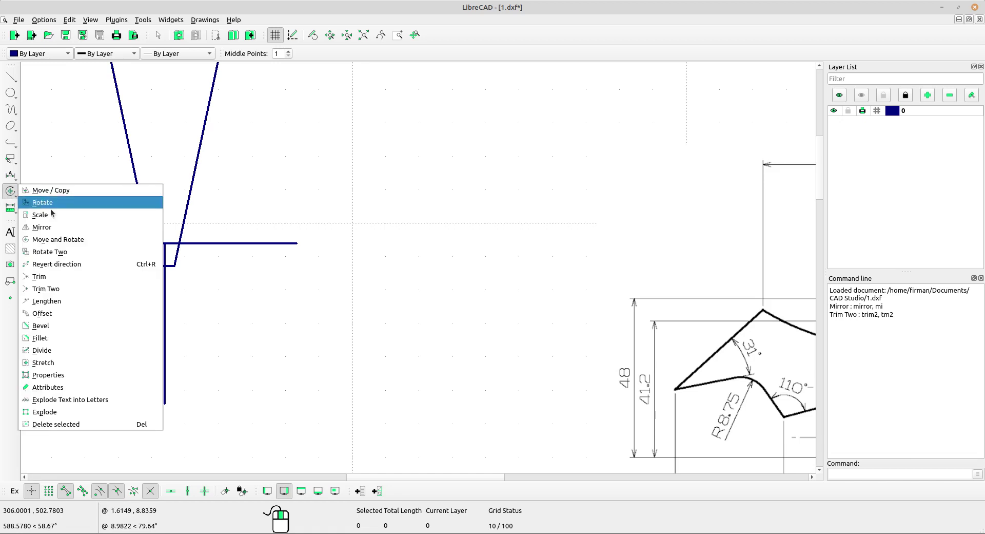
click(45, 276)
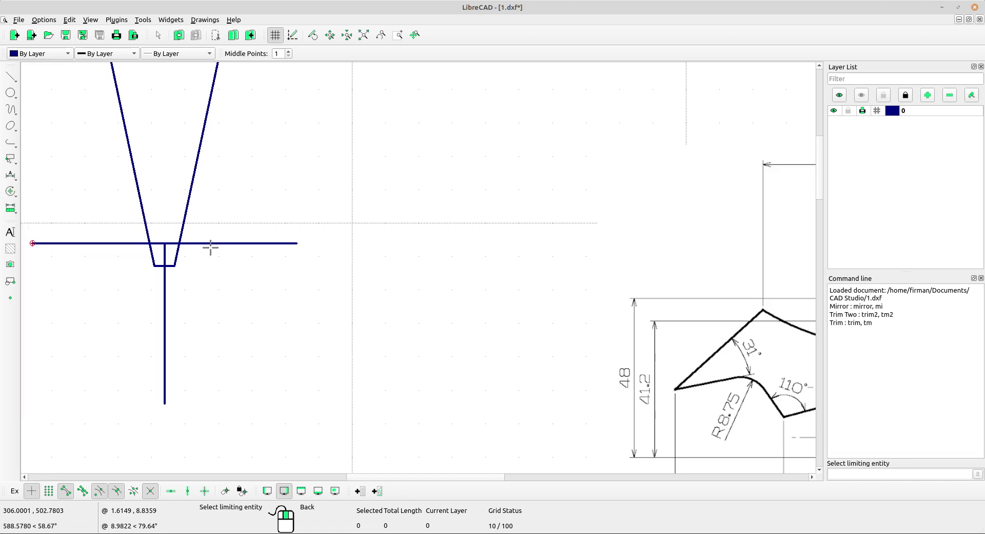
scroll(198, 249, up, 1)
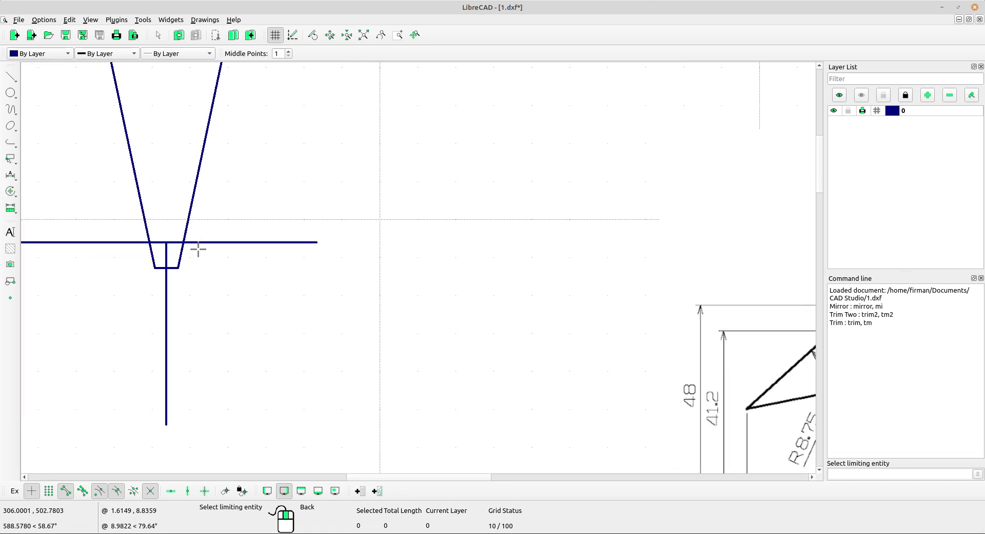
click(234, 241)
scroll(182, 248, up, 3)
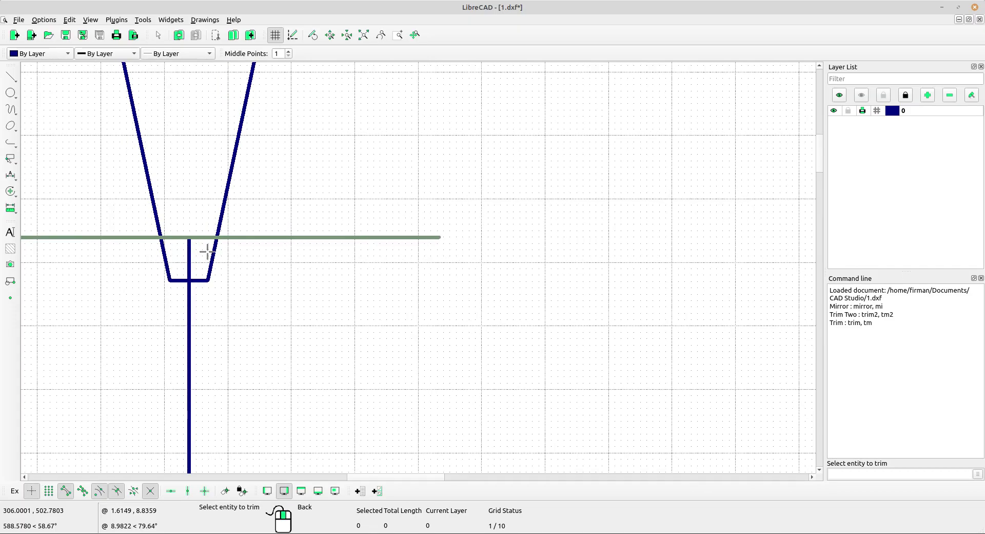
click(214, 251)
click(164, 255)
scroll(353, 256, down, 10)
middle_drag(438, 318, 315, 293)
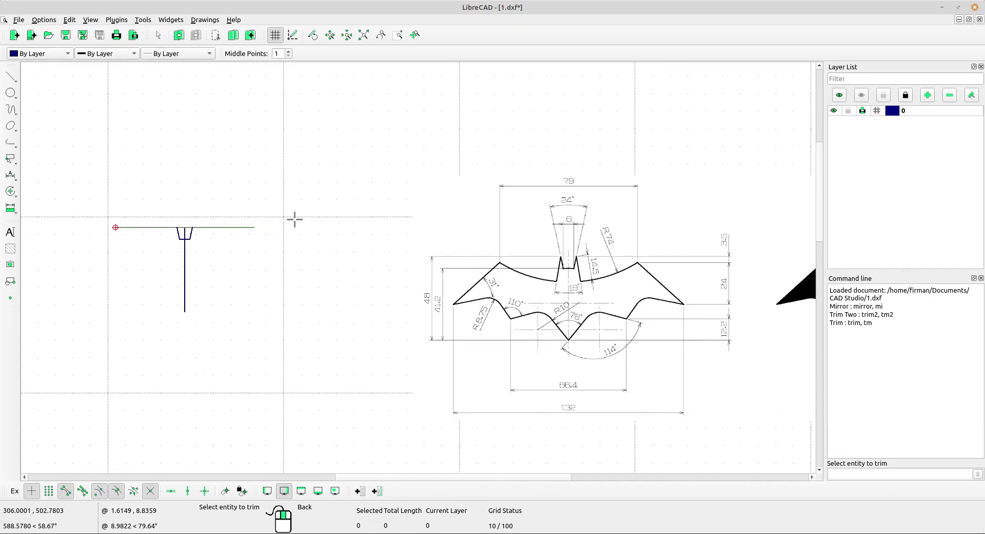
right_click(295, 219)
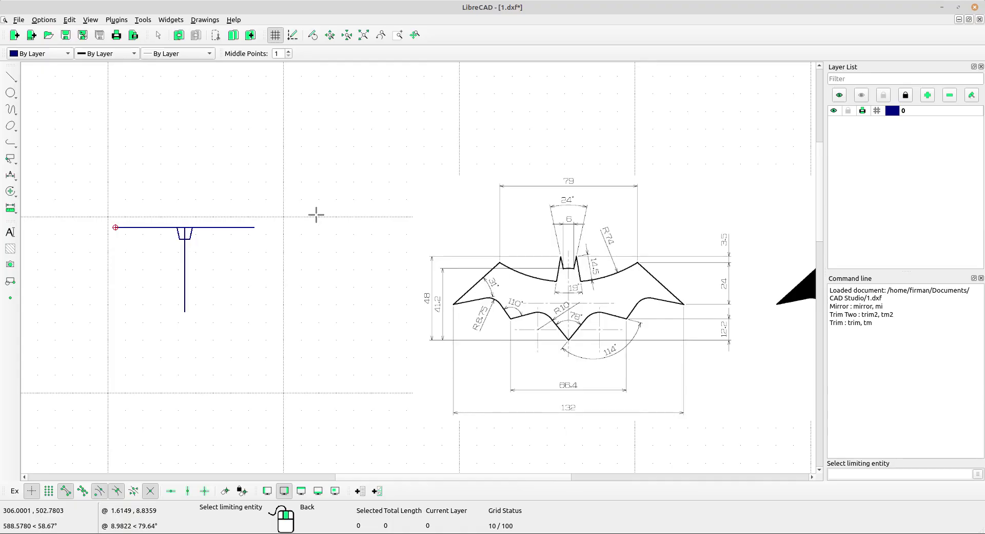
right_click(270, 185)
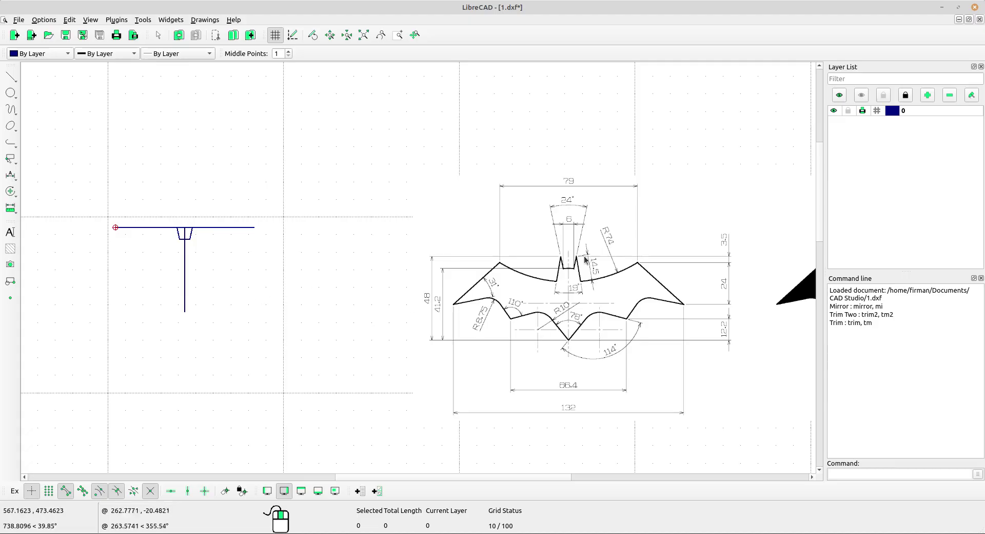
Zoom and pan to compare the blue sketch with the dimensioned bat reference.
scroll(558, 253, up, 2)
scroll(580, 272, up, 3)
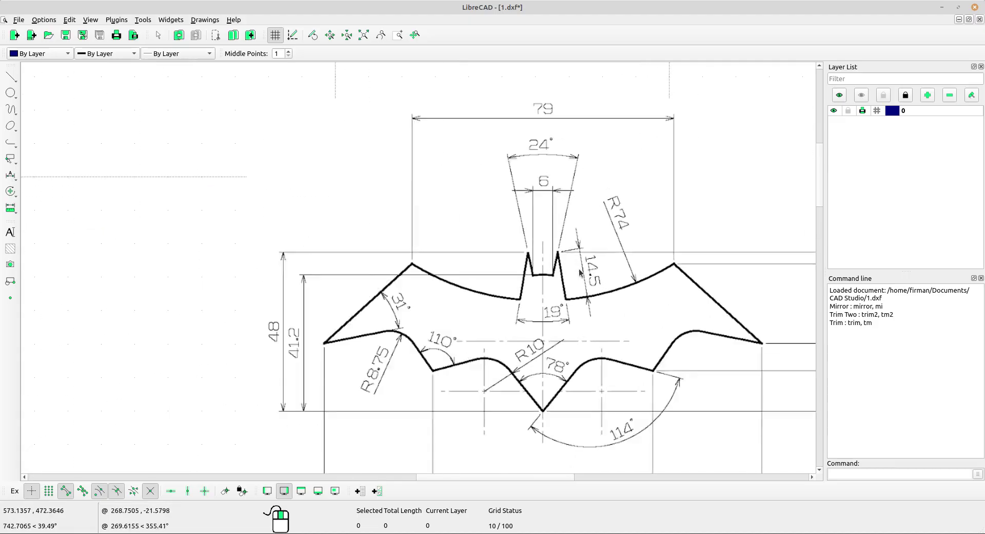
scroll(580, 273, down, 3)
scroll(580, 272, down, 1)
scroll(580, 272, up, 7)
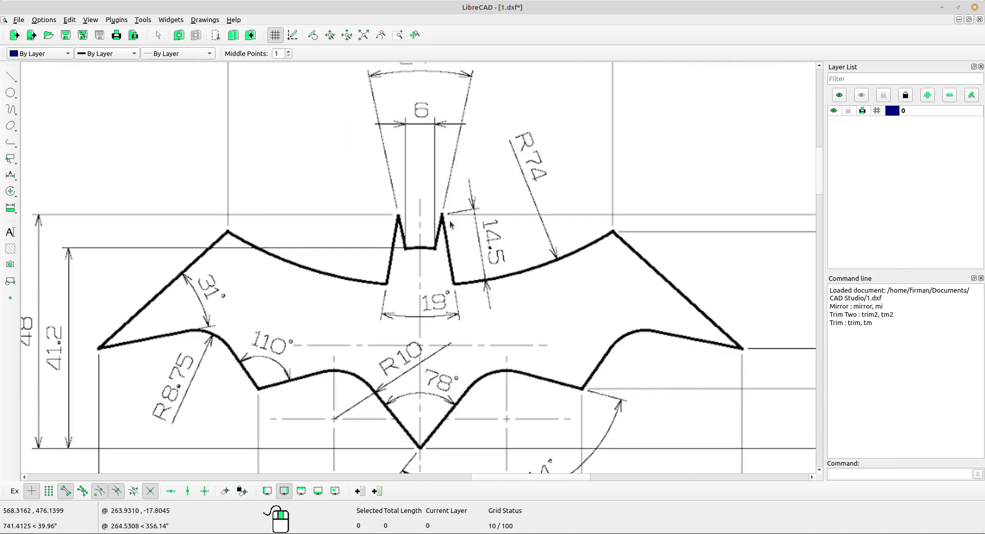
scroll(456, 271, down, 5)
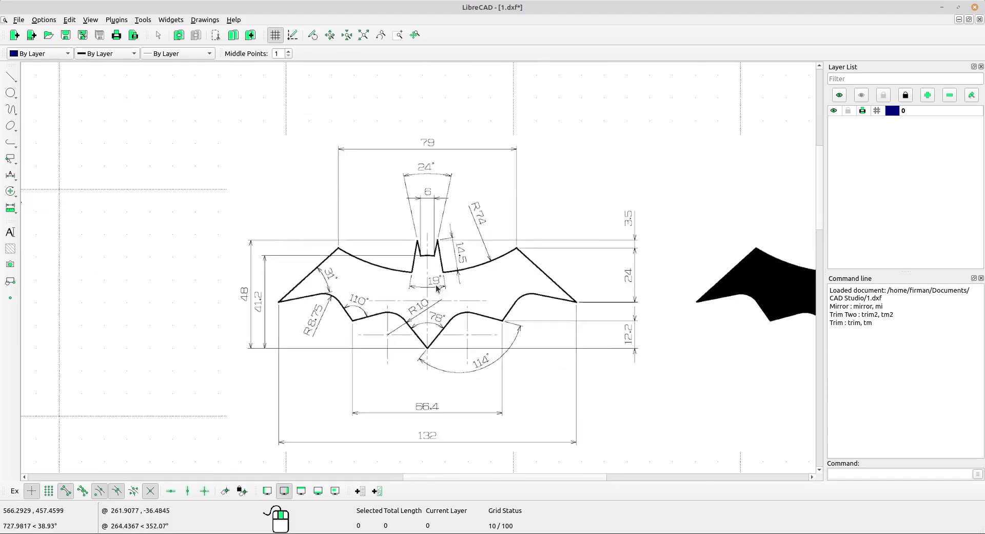
scroll(438, 277, up, 6)
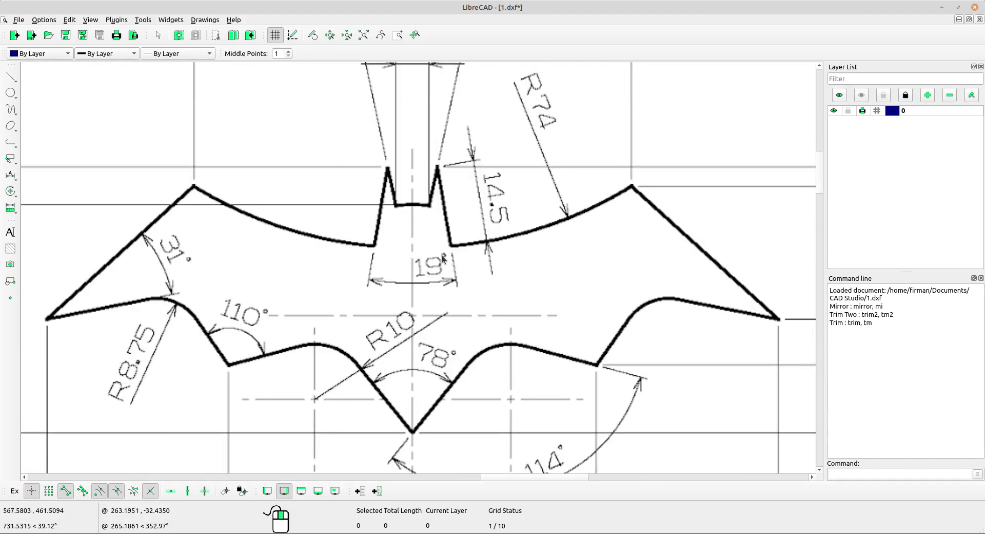
scroll(453, 268, down, 9)
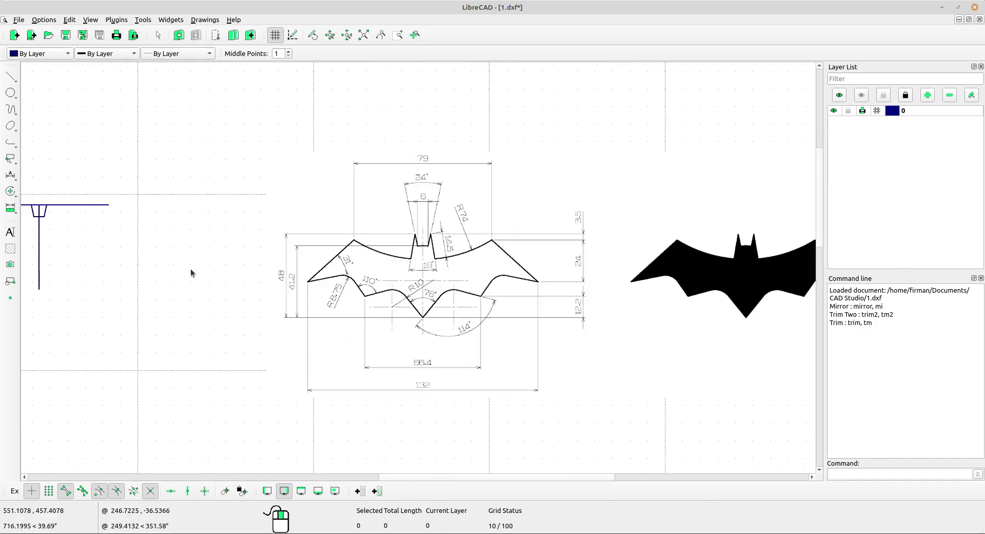
mouse_move(83, 251)
middle_down()
mouse_move(333, 282)
mouse_move(192, 251)
middle_up()
scroll(333, 282, up, 2)
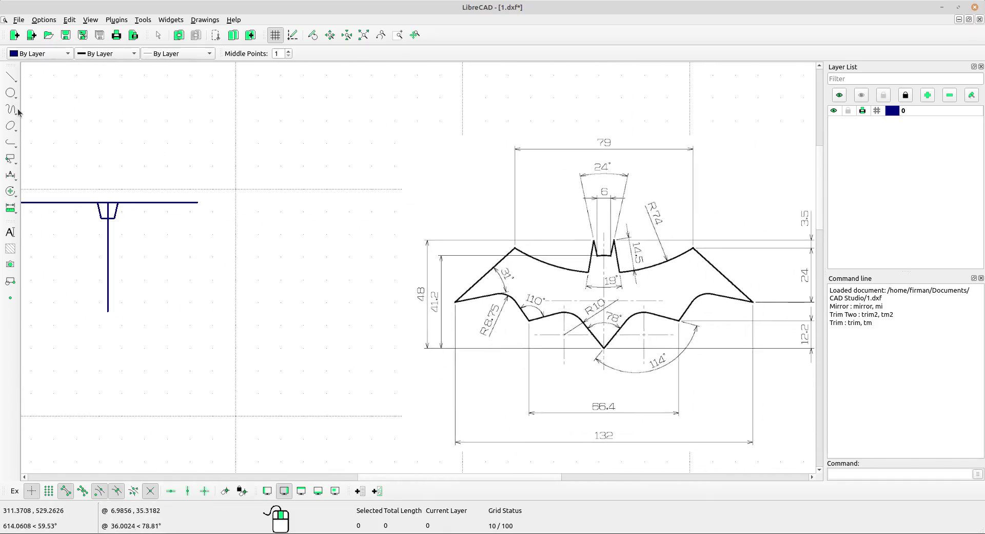
click(15, 77)
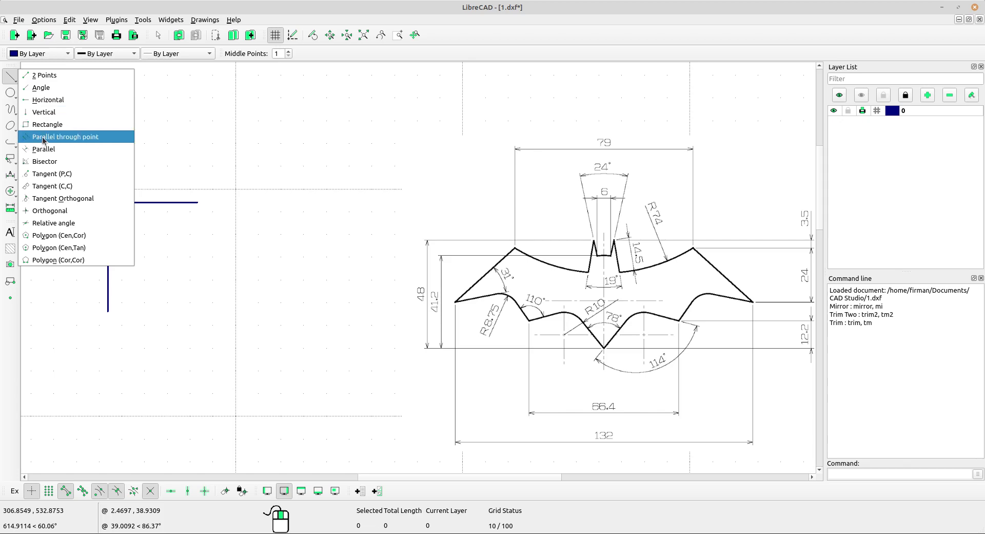
Draw a line at 19/2° to the vertical centre line through the notch's right corner.
click(71, 224)
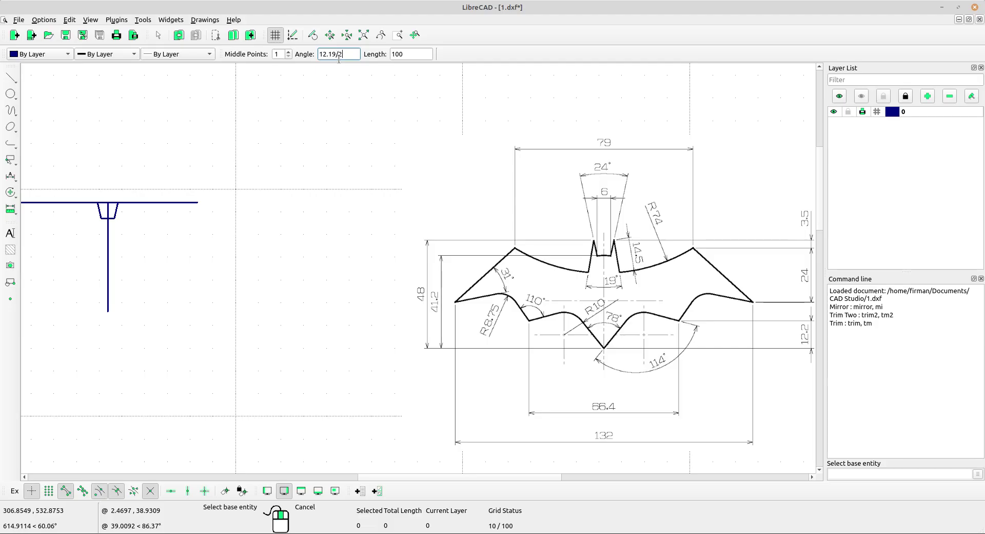
drag(353, 55, 314, 50)
text(19/2)
click(108, 244)
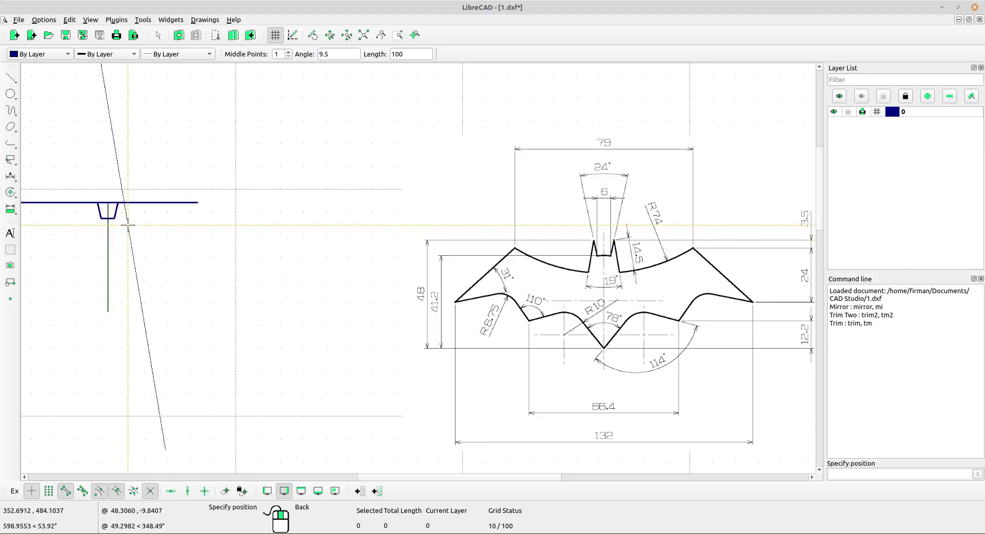
scroll(129, 224, up, 4)
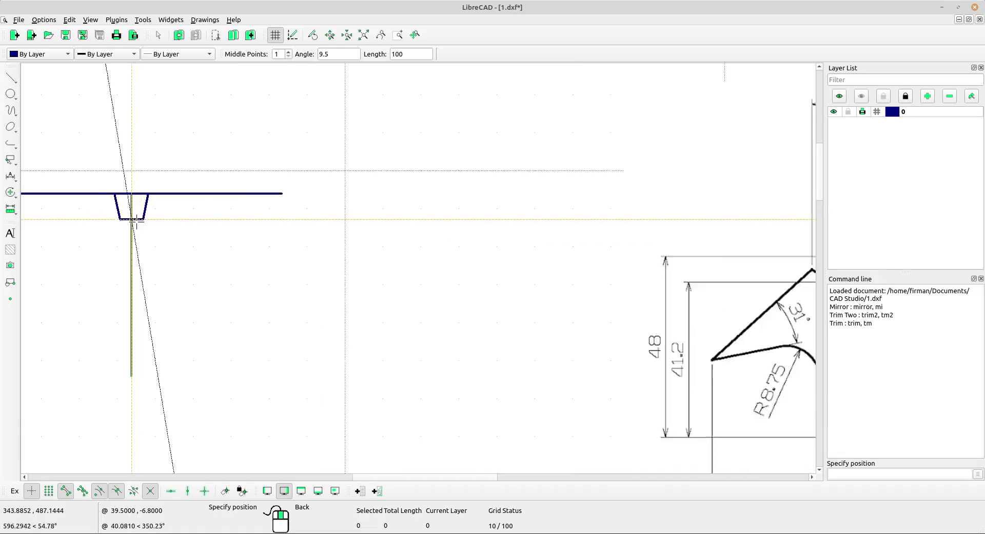
click(171, 188)
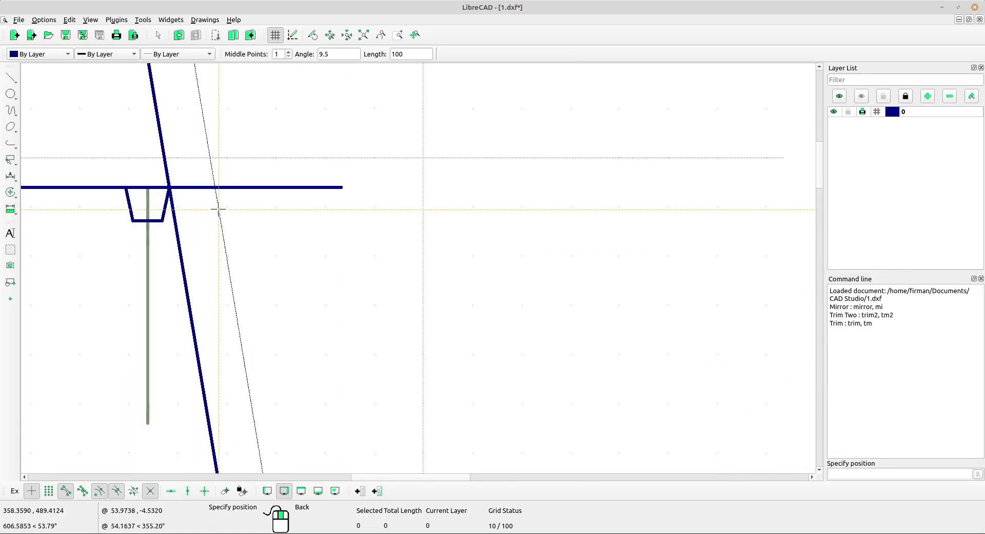
scroll(215, 209, up, 2)
scroll(215, 209, up, 1)
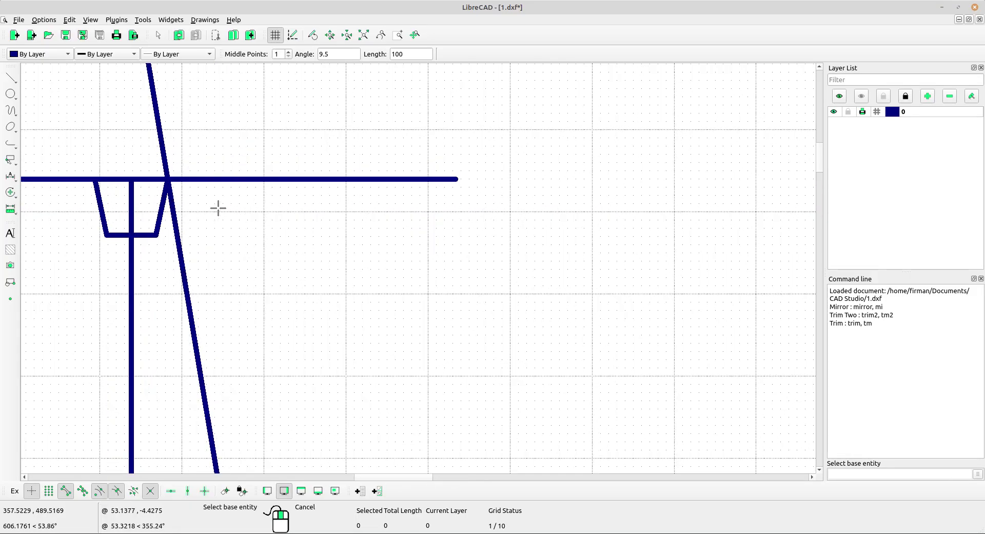
right_click(218, 208)
scroll(356, 246, down, 3)
click(256, 279)
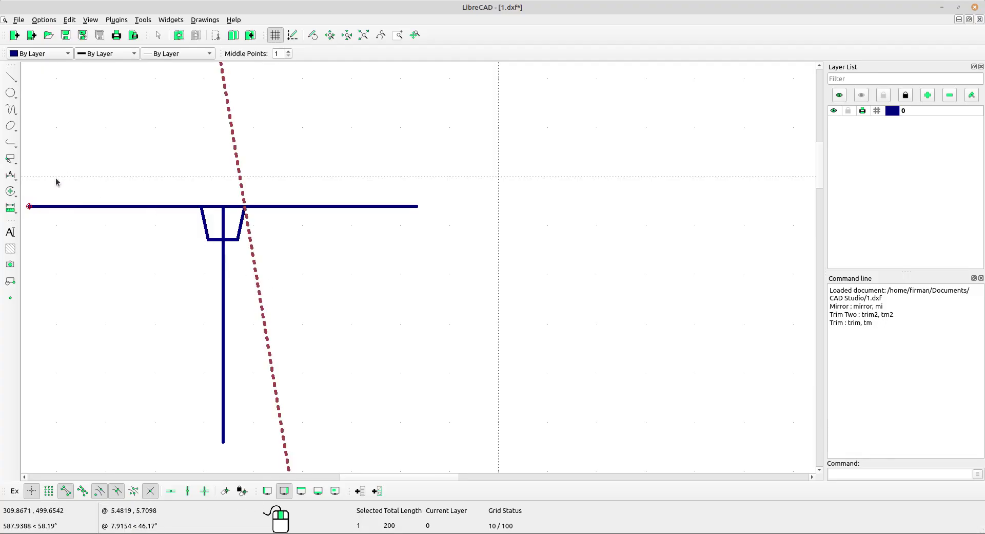
key(Escape)
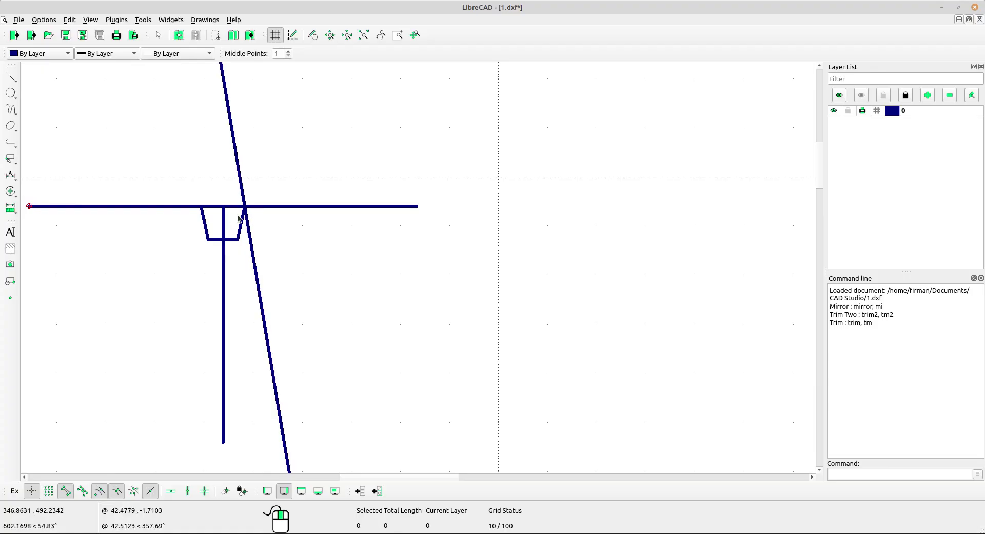
Mirror the 9.5° slanted line across the vertical centre line, keeping the original.
click(251, 235)
click(11, 191)
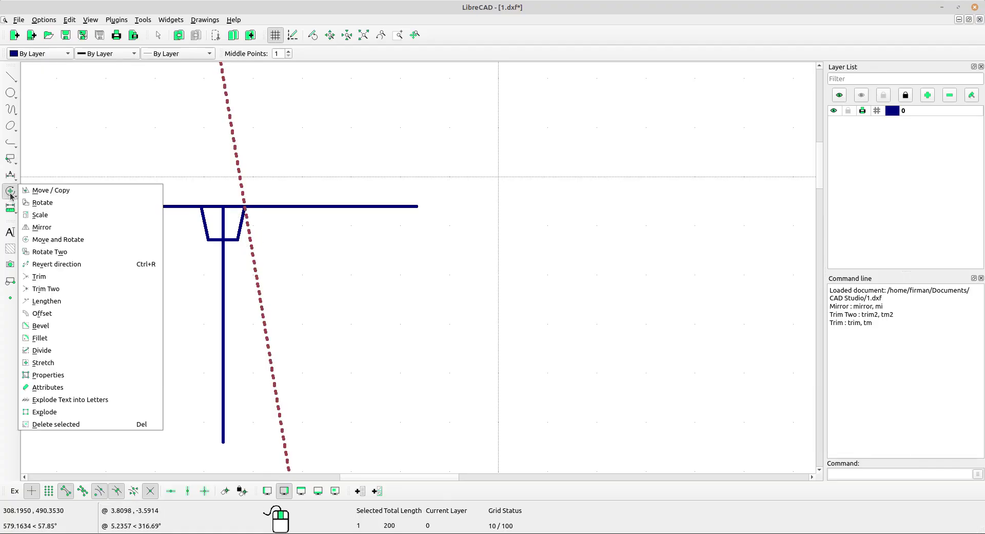
click(55, 232)
click(223, 206)
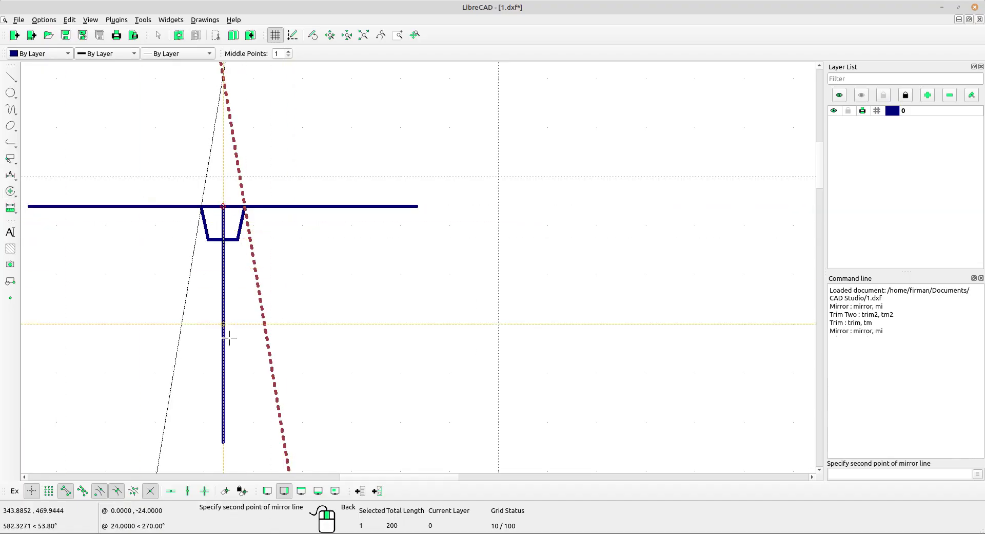
click(223, 441)
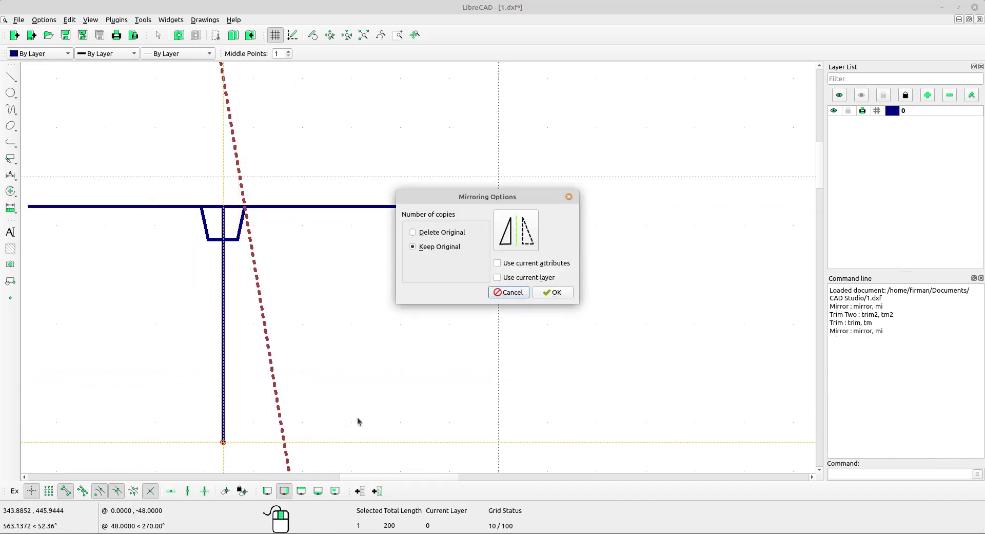
click(557, 293)
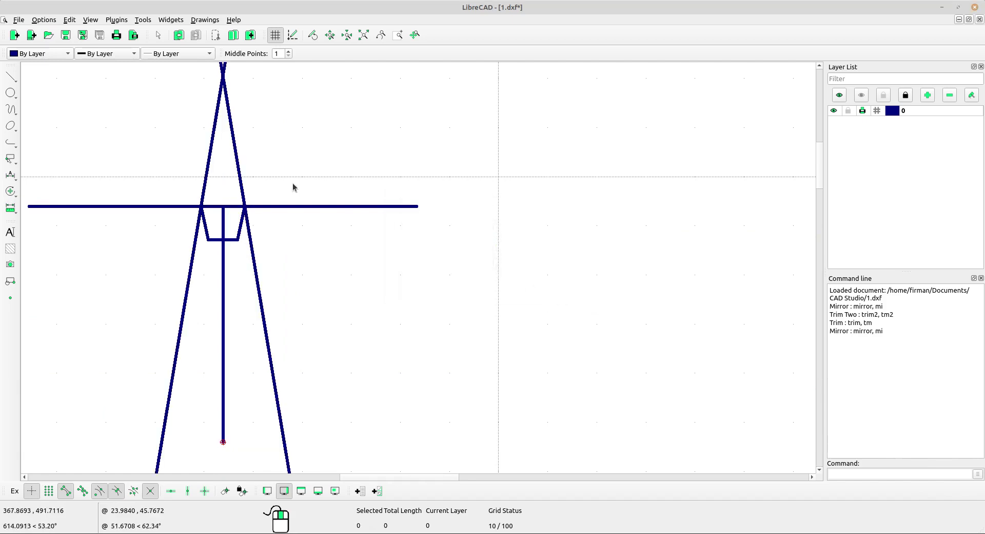
click(10, 191)
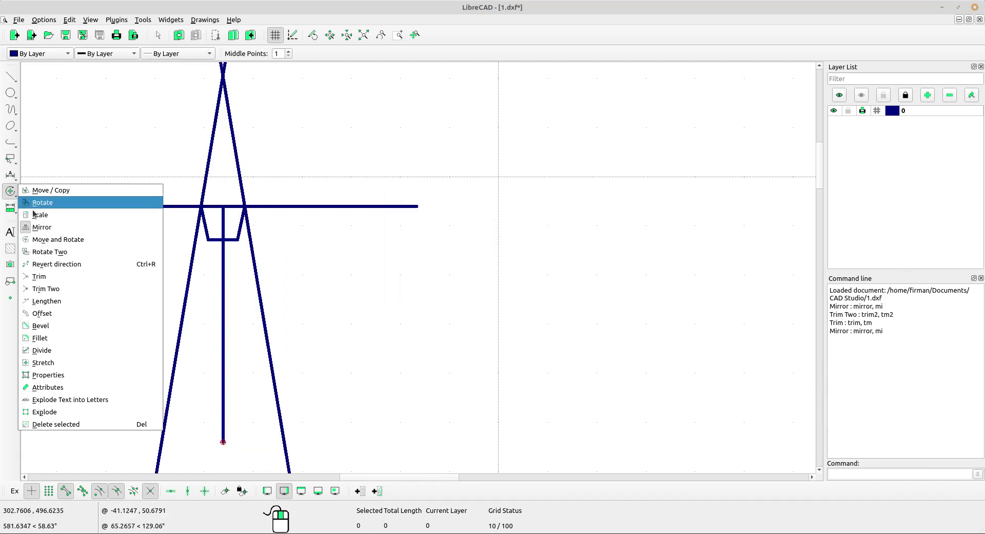
Trim both slanted lines back to the 79-unit horizontal line, removing their upper parts.
click(39, 276)
click(281, 205)
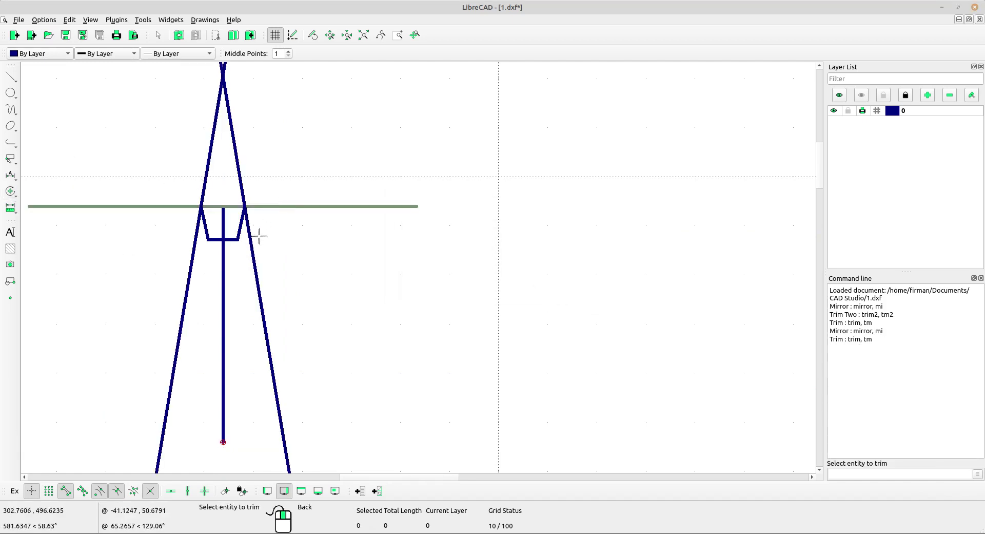
scroll(252, 249, up, 1)
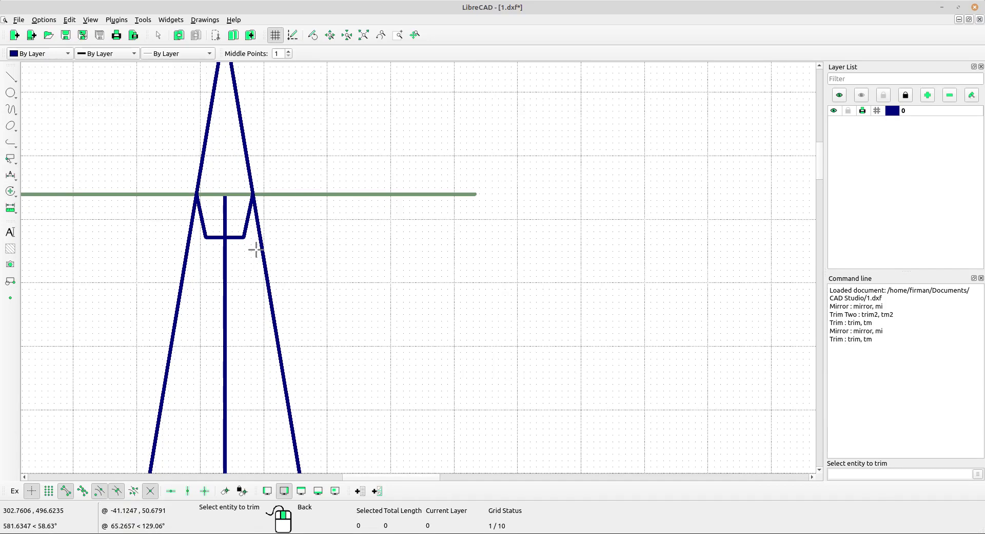
click(188, 250)
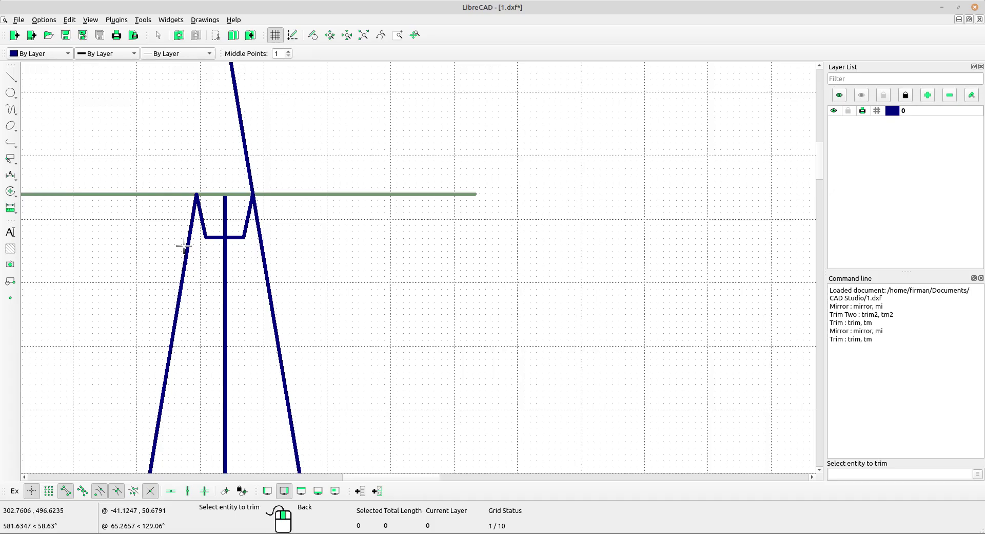
click(263, 248)
scroll(373, 255, down, 2)
right_click(369, 265)
right_click(370, 260)
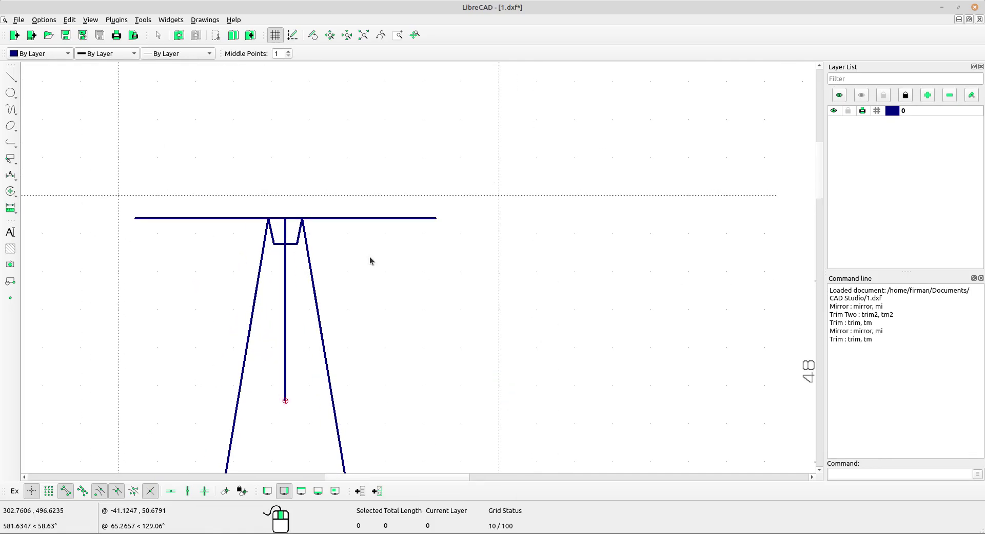
scroll(370, 260, down, 3)
mouse_move(467, 308)
middle_down()
mouse_move(332, 239)
mouse_move(329, 225)
middle_up()
scroll(377, 216, down, 3)
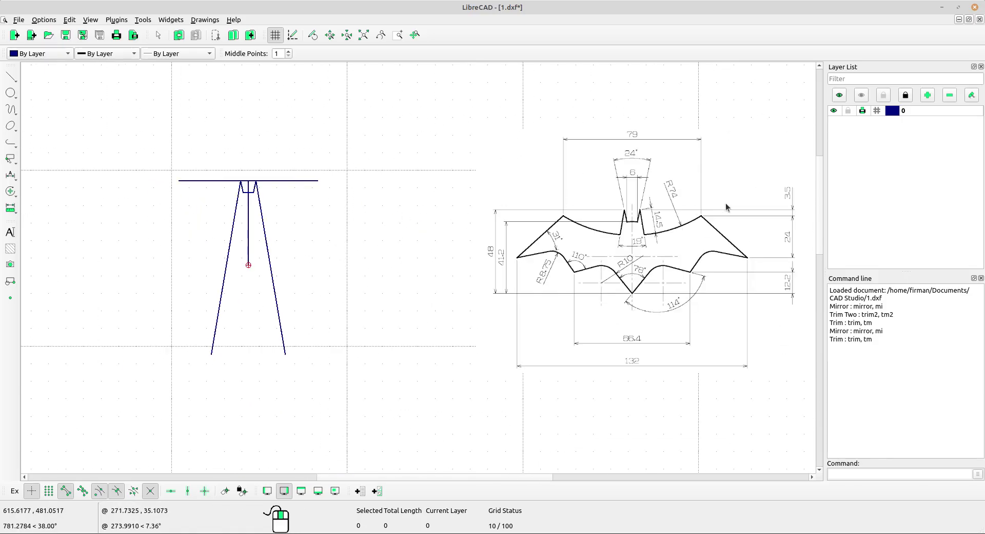
Compare the sketch with the reference bat drawing, then bring up the Circle tool options.
scroll(699, 228, up, 5)
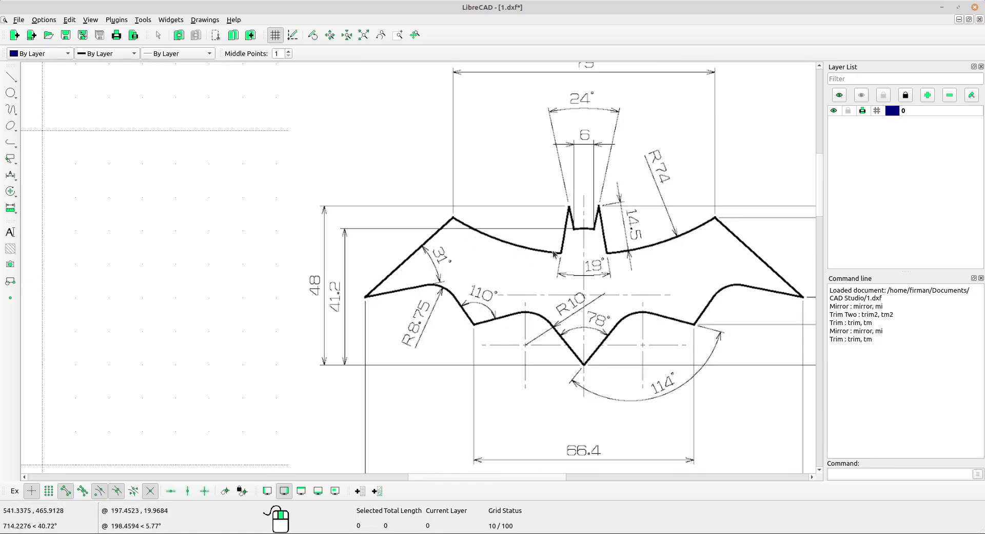
scroll(720, 260, down, 6)
scroll(238, 211, up, 2)
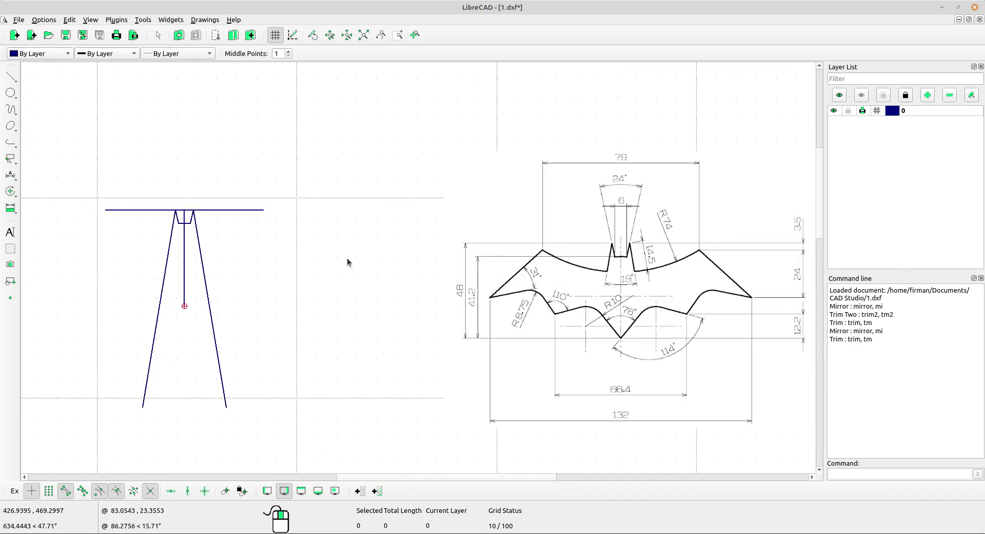
middle_drag(343, 254, 322, 247)
scroll(621, 276, up, 1)
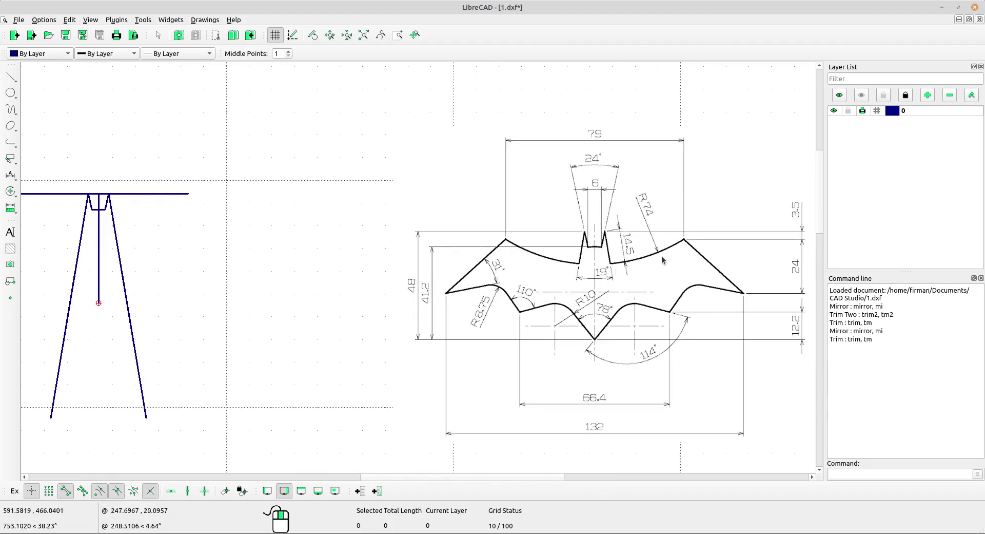
scroll(638, 228, up, 7)
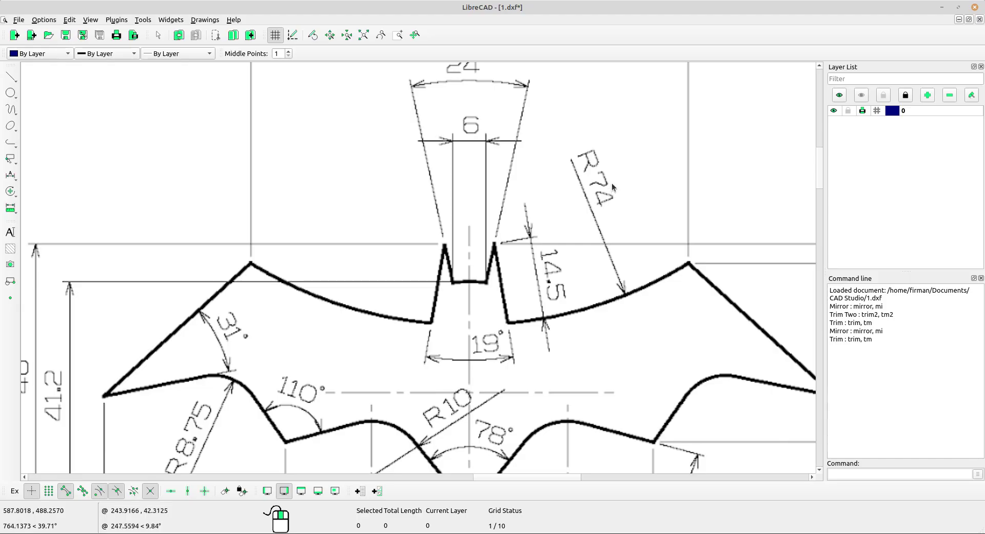
scroll(614, 205, down, 8)
middle_drag(335, 222, 449, 215)
middle_drag(159, 197, 193, 191)
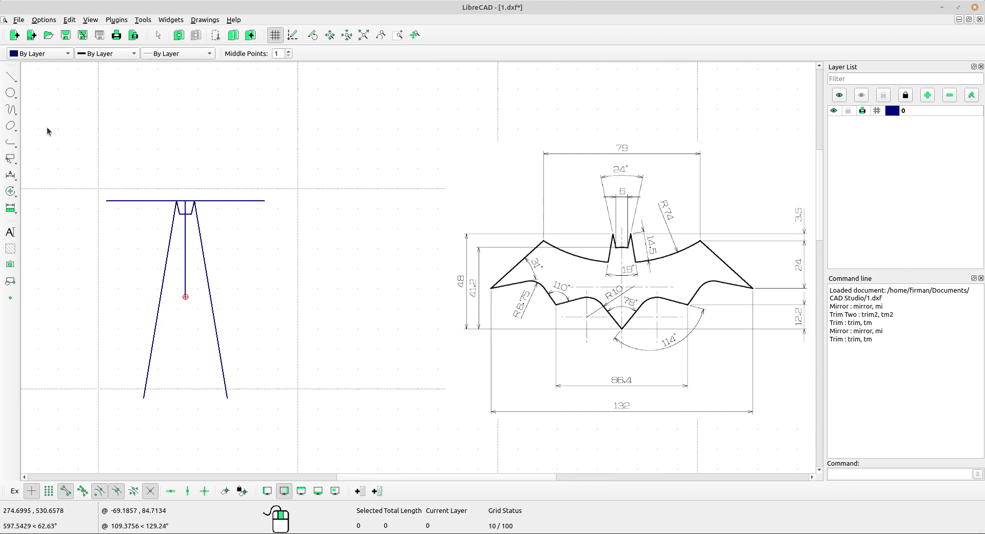
click(10, 92)
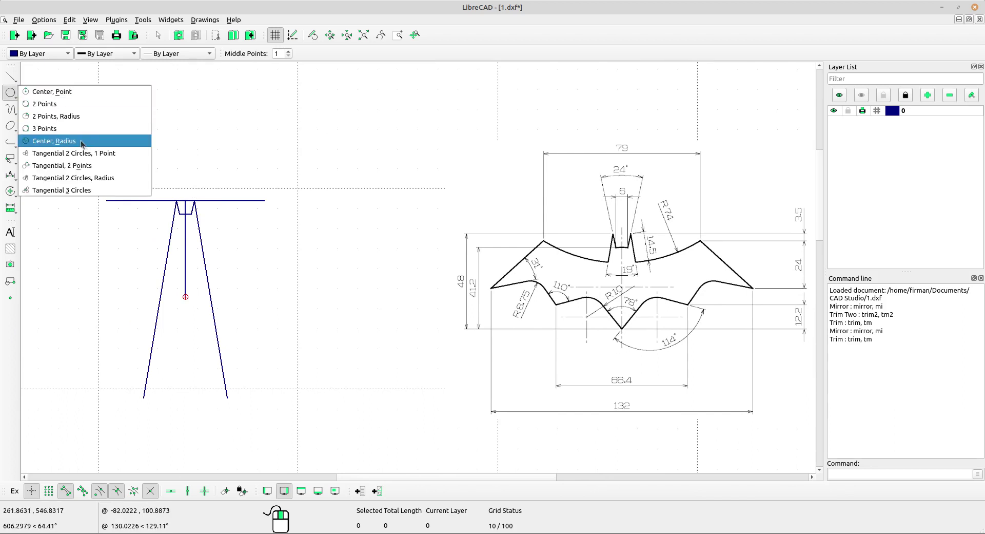
Draw a radius-74 circle through both ends of the 79-unit top line, centred above it.
click(67, 117)
drag(331, 54, 312, 49)
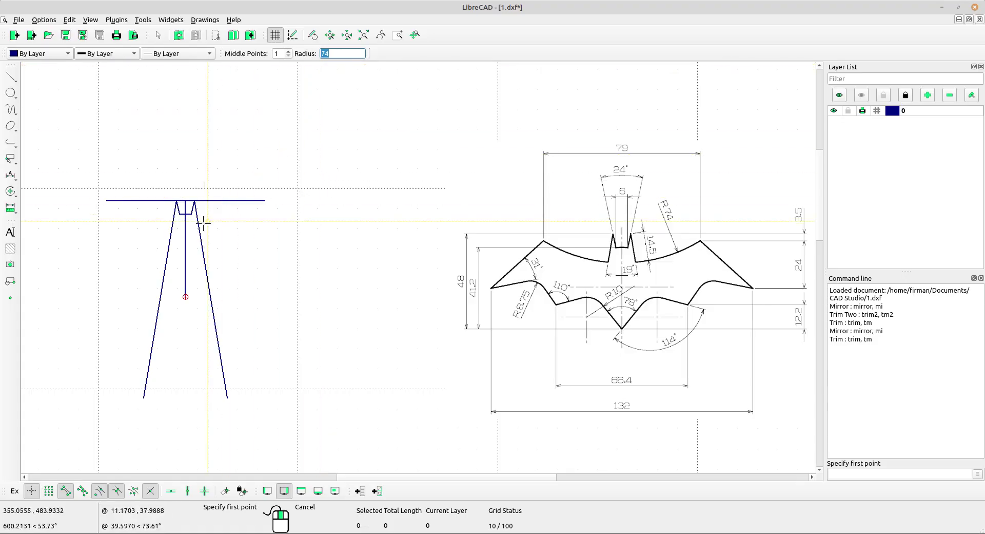
click(104, 200)
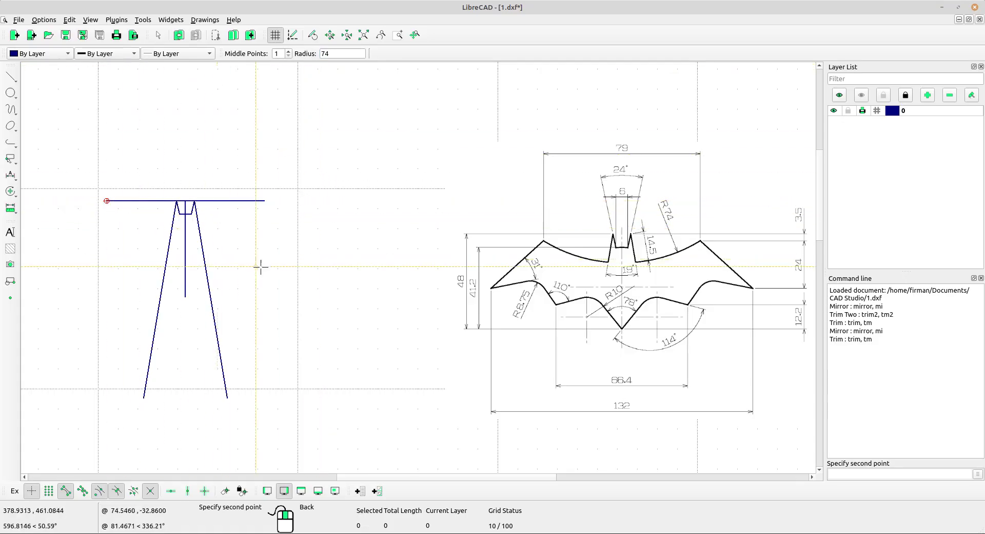
click(261, 201)
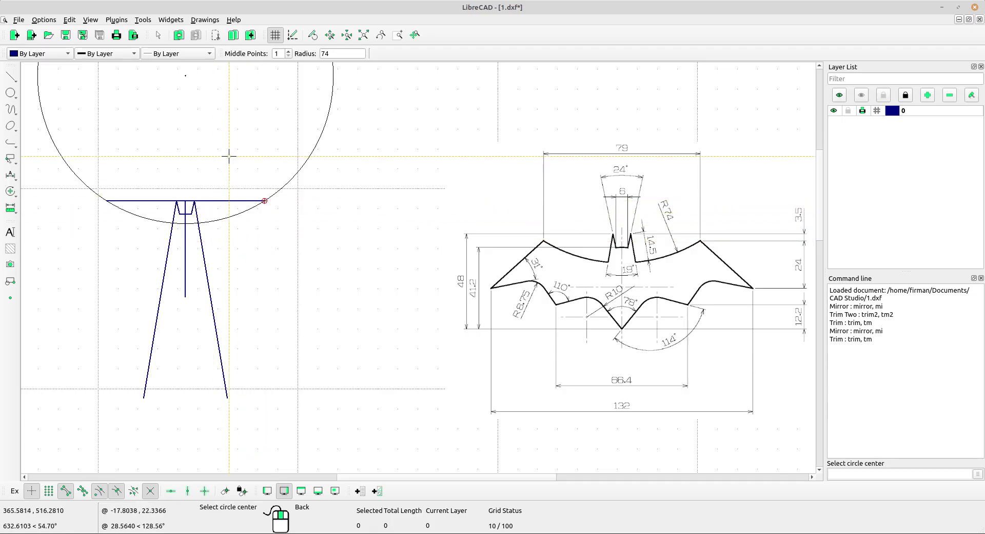
click(200, 139)
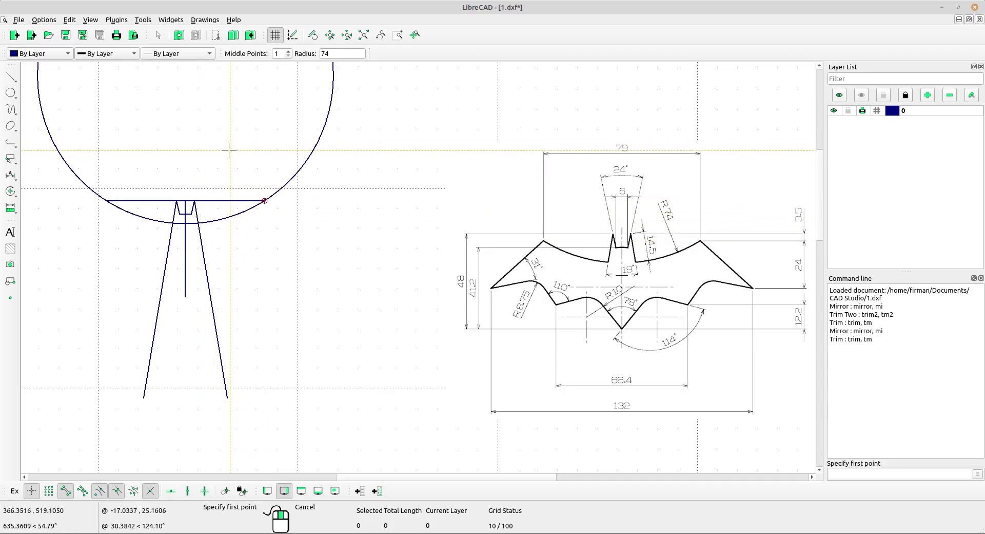
scroll(205, 149, up, 2)
scroll(199, 156, up, 1)
End circle drawing and zoom in on the circle and top line.
right_click(222, 153)
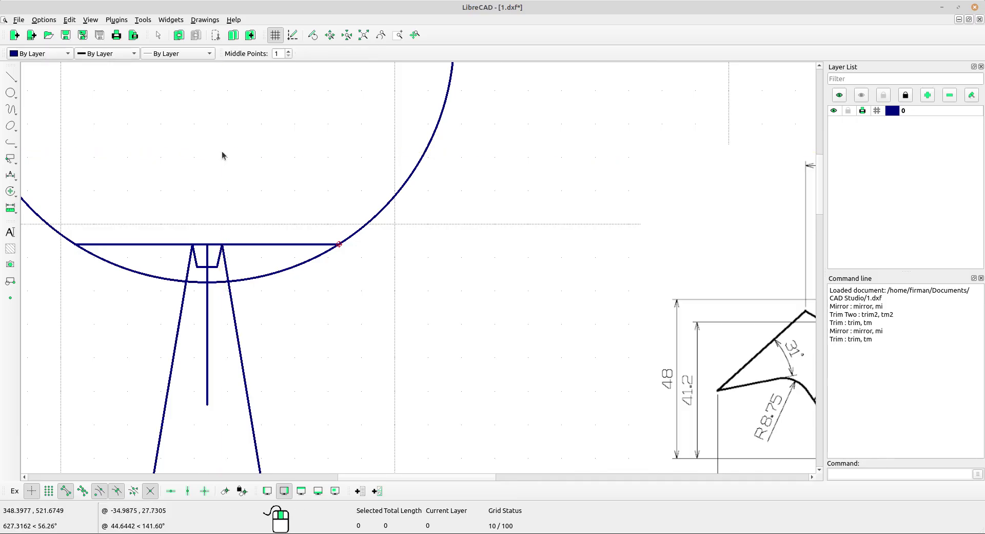
scroll(244, 249, up, 2)
middle_drag(244, 250, 270, 208)
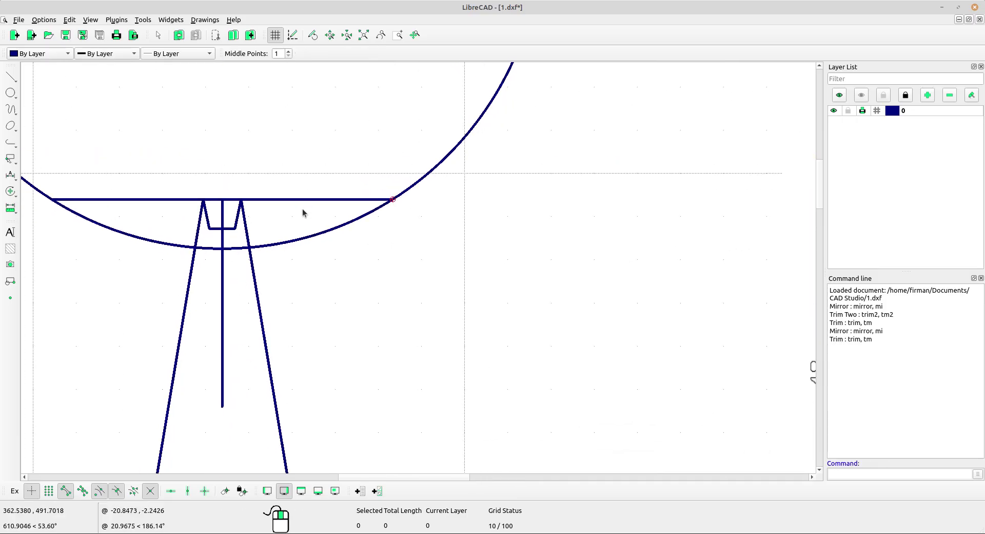
scroll(372, 246, down, 5)
scroll(360, 247, up, 4)
Trim the circle at the top line so only the shallow lower arc remains, then select the top line.
click(11, 191)
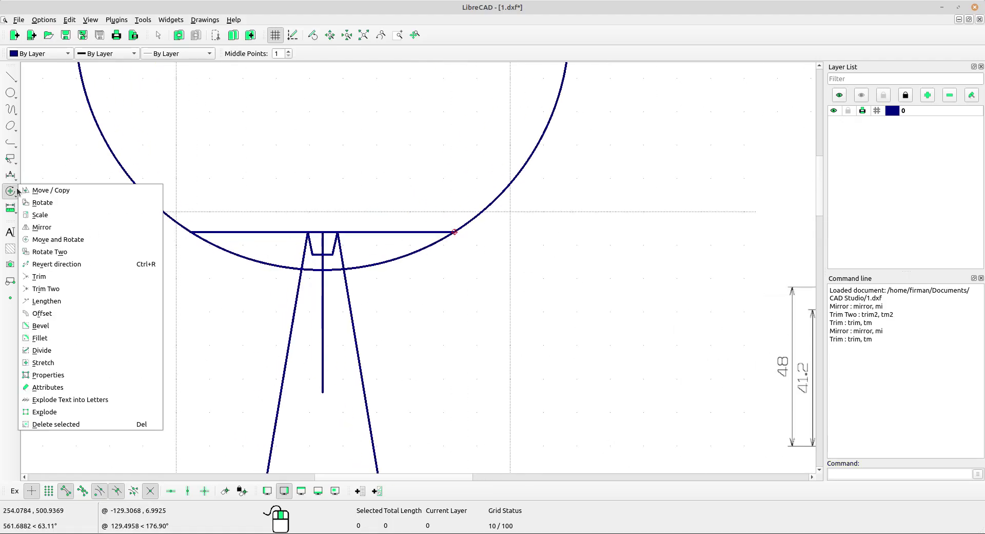
click(51, 277)
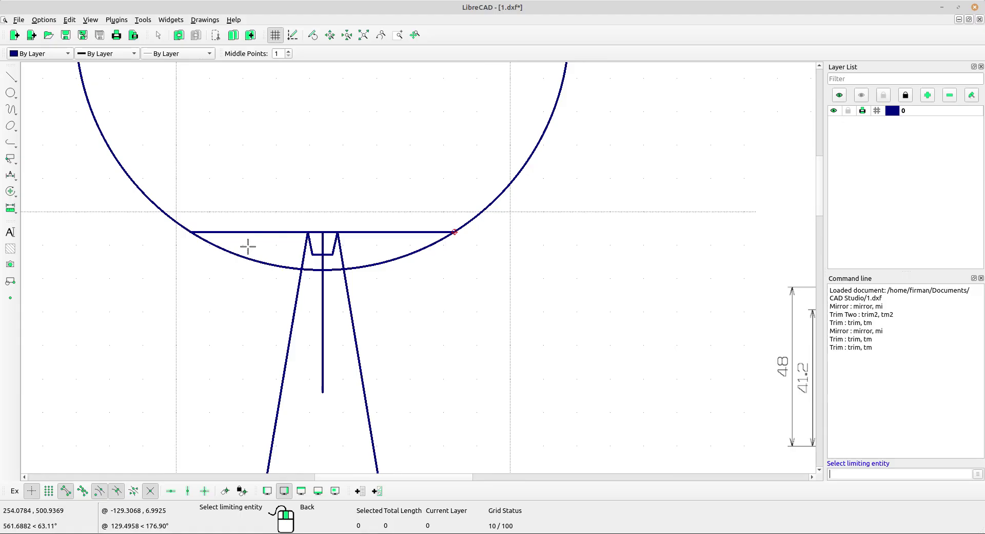
click(272, 233)
scroll(339, 234, up, 1)
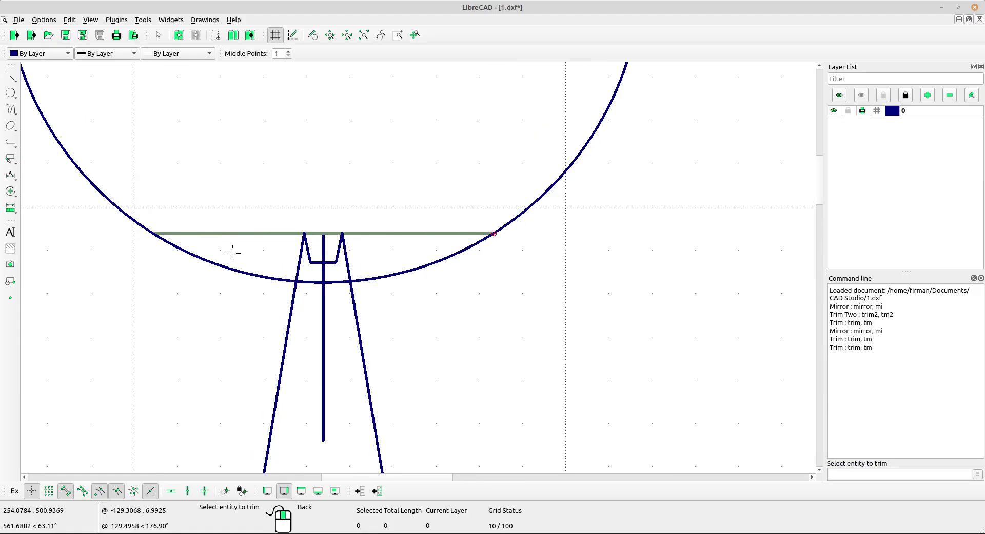
scroll(182, 252, down, 3)
middle_drag(457, 332, 411, 332)
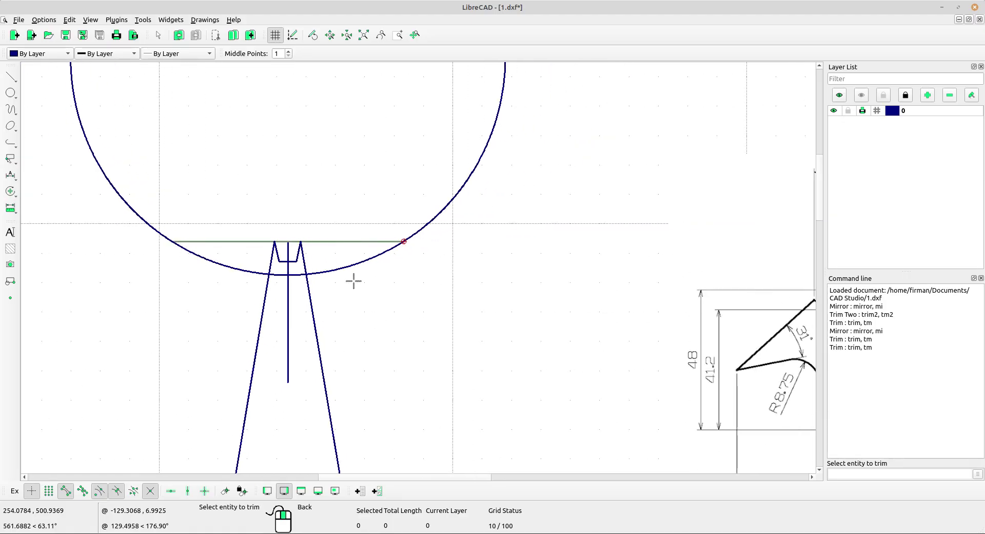
click(390, 251)
right_click(362, 236)
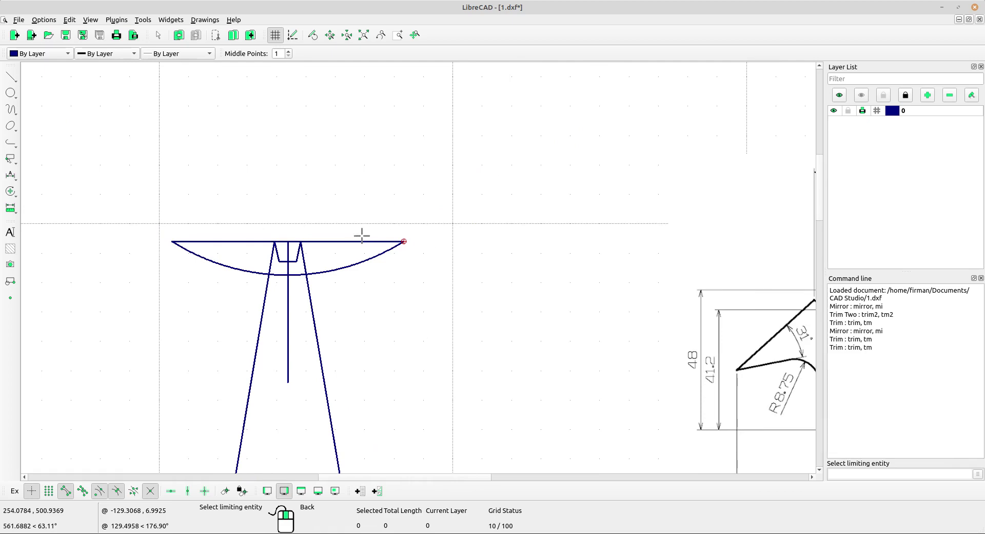
right_click(359, 236)
click(342, 241)
Trim both 9.5° legs at the arc so their lower parts are removed.
scroll(421, 267, down, 2)
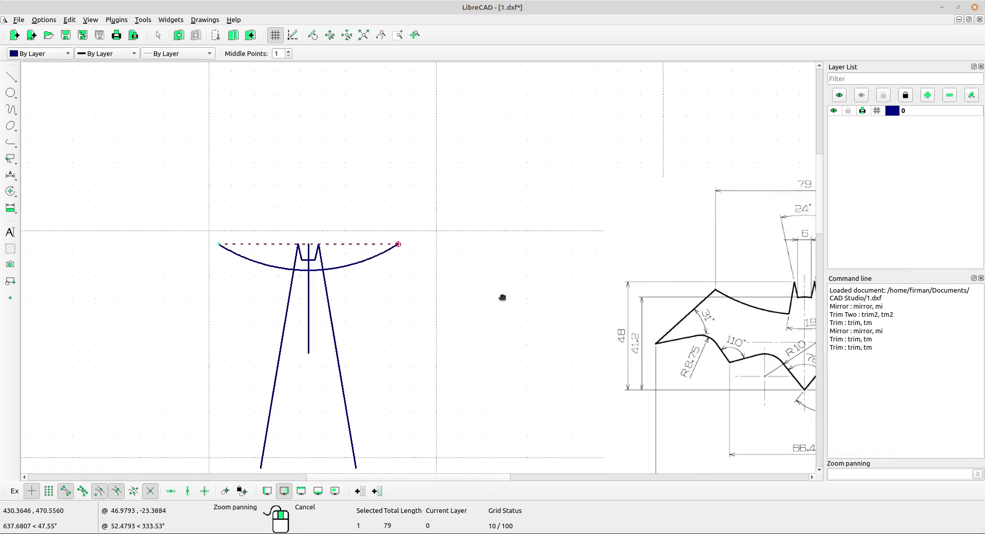
middle_drag(503, 296, 398, 250)
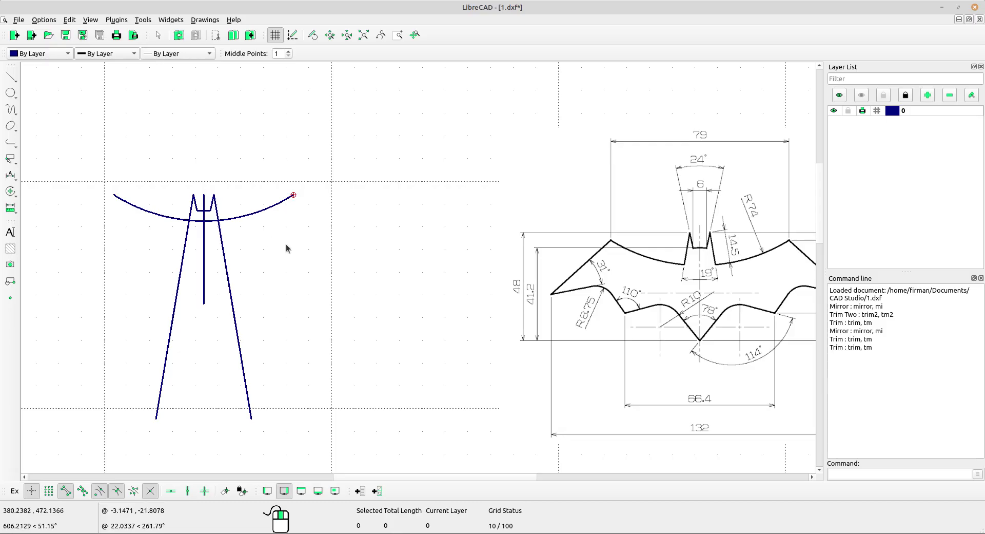
scroll(246, 240, up, 1)
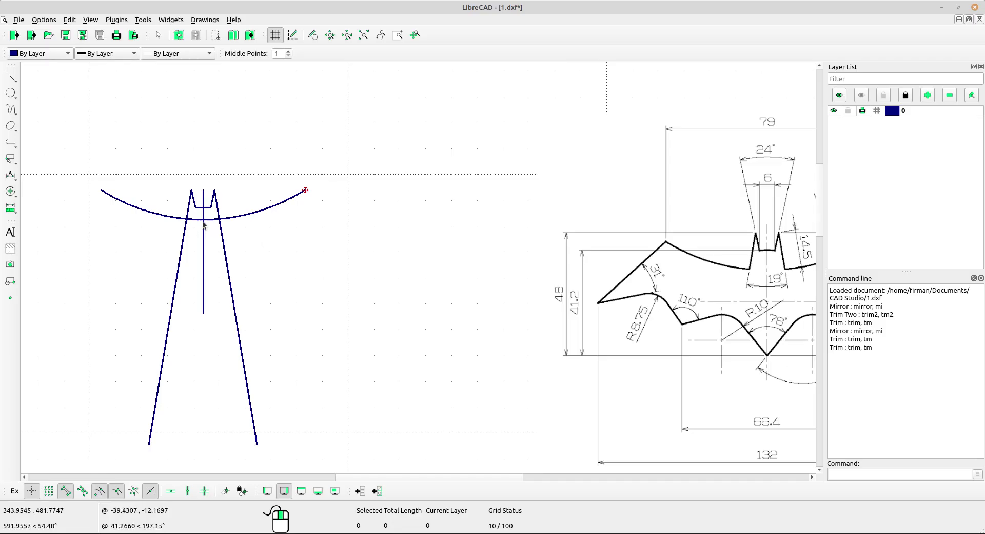
click(10, 191)
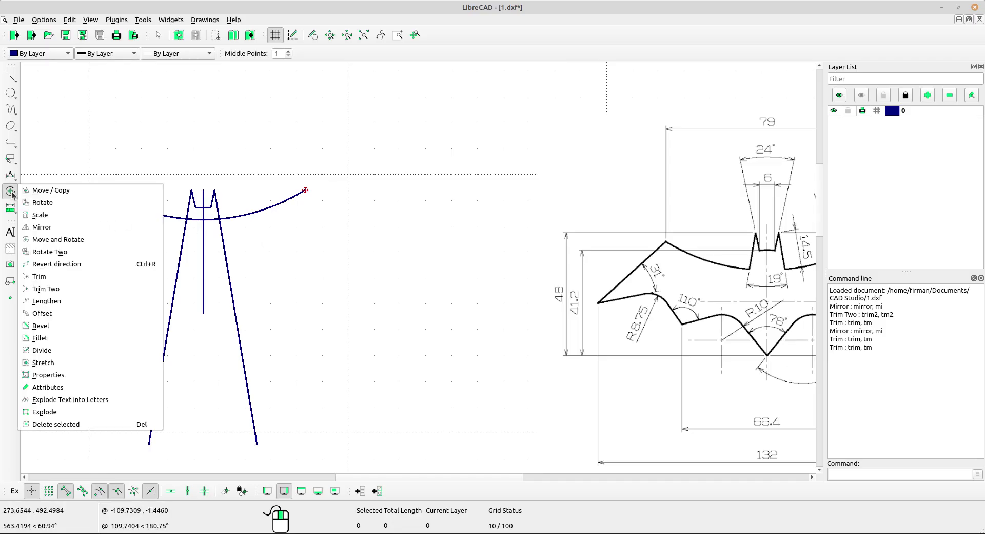
click(56, 274)
click(235, 216)
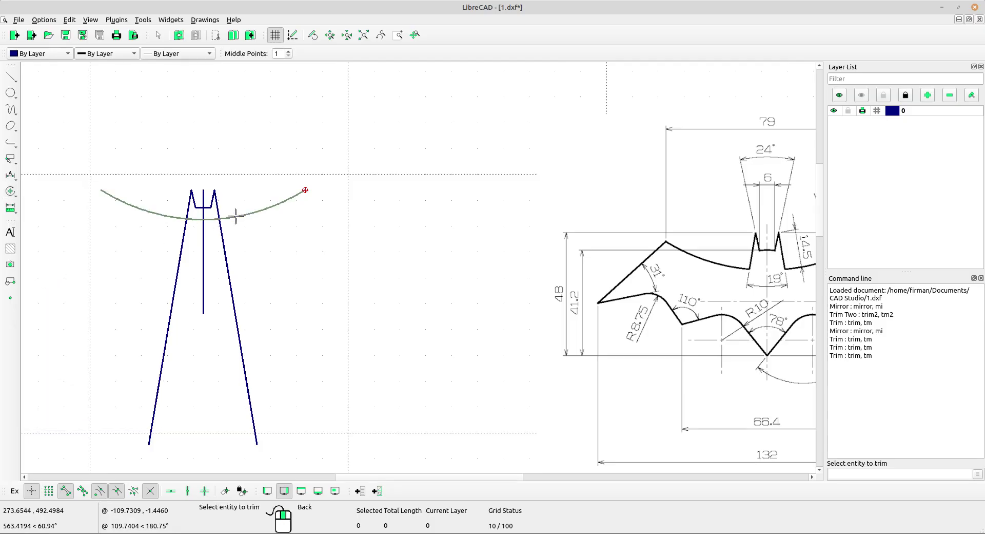
scroll(231, 217, up, 2)
click(231, 217)
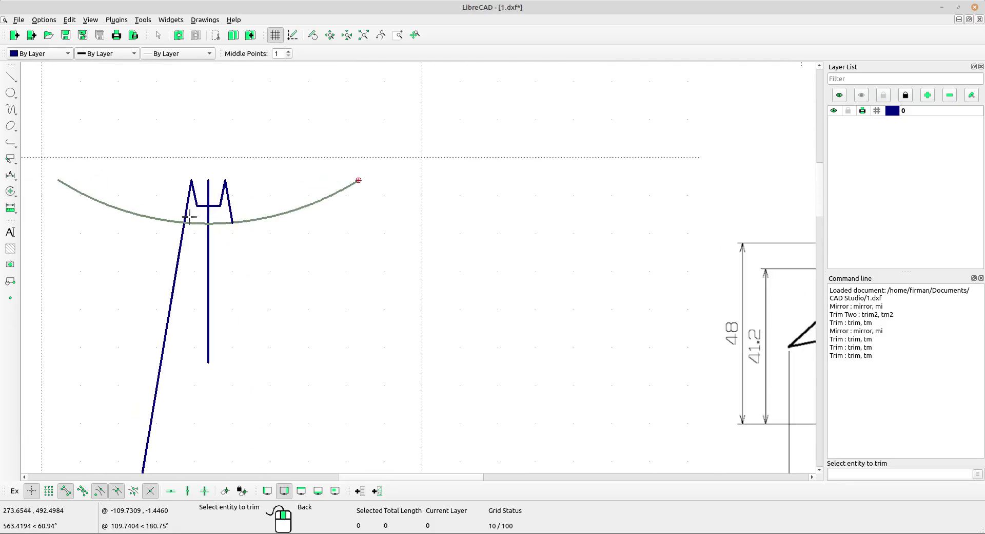
click(185, 217)
scroll(415, 244, down, 3)
middle_drag(416, 245, 315, 224)
scroll(316, 224, down, 1)
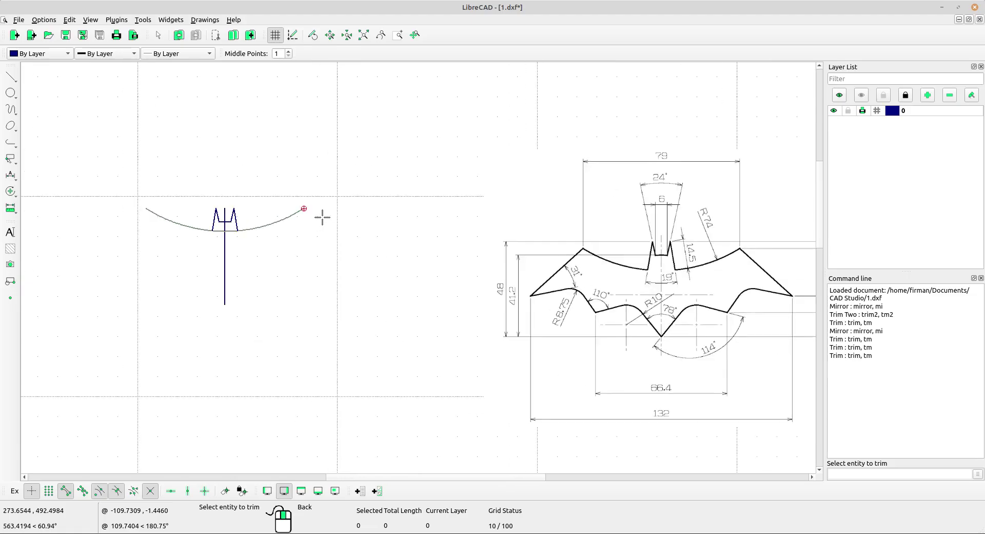
right_click(322, 217)
scroll(241, 223, up, 3)
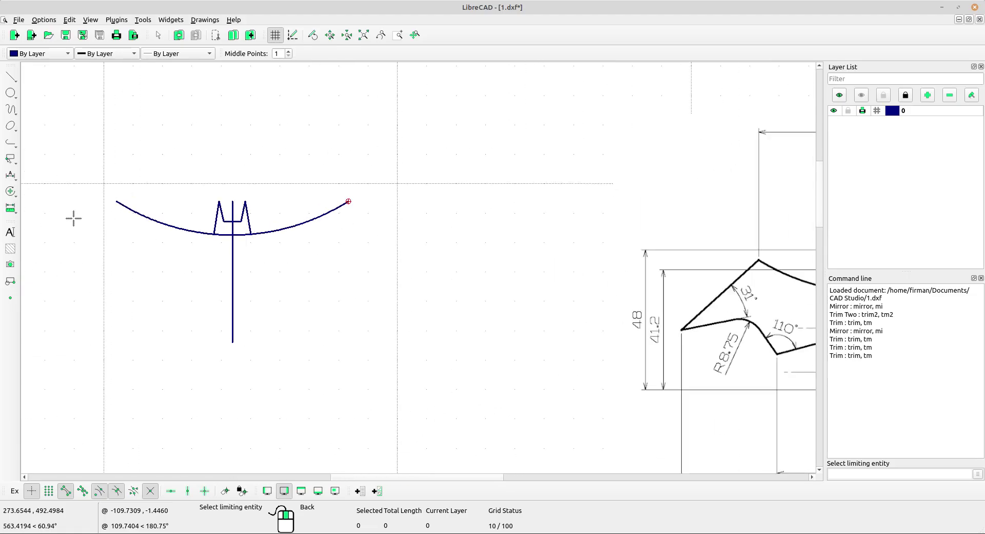
scroll(415, 305, down, 3)
Divide the arc at the points where the two legs meet it.
click(8, 179)
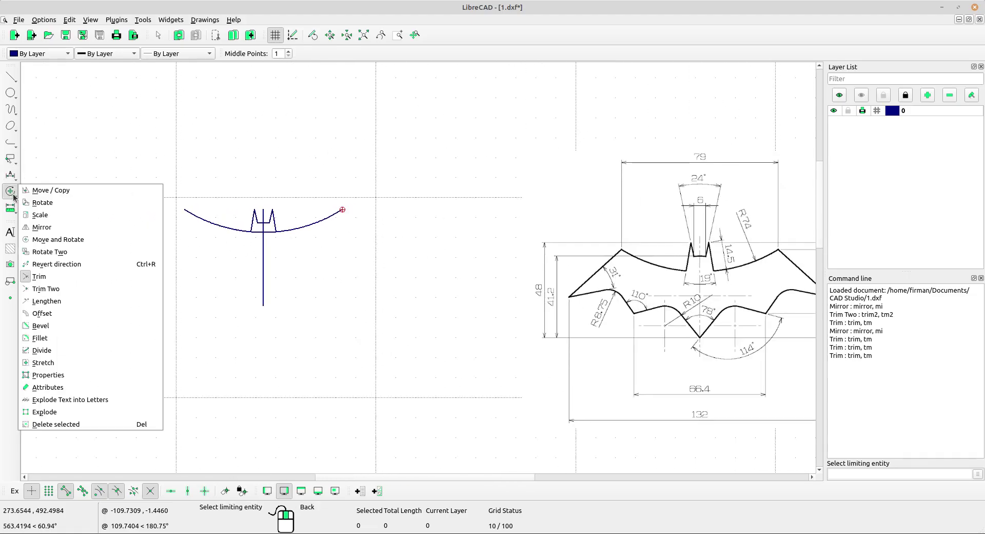
click(57, 353)
scroll(274, 225, up, 4)
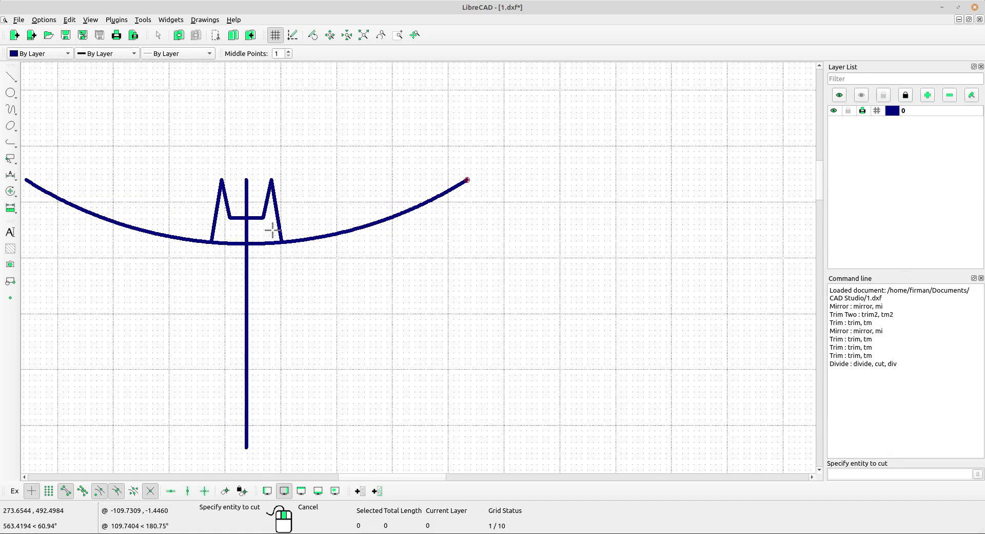
click(264, 243)
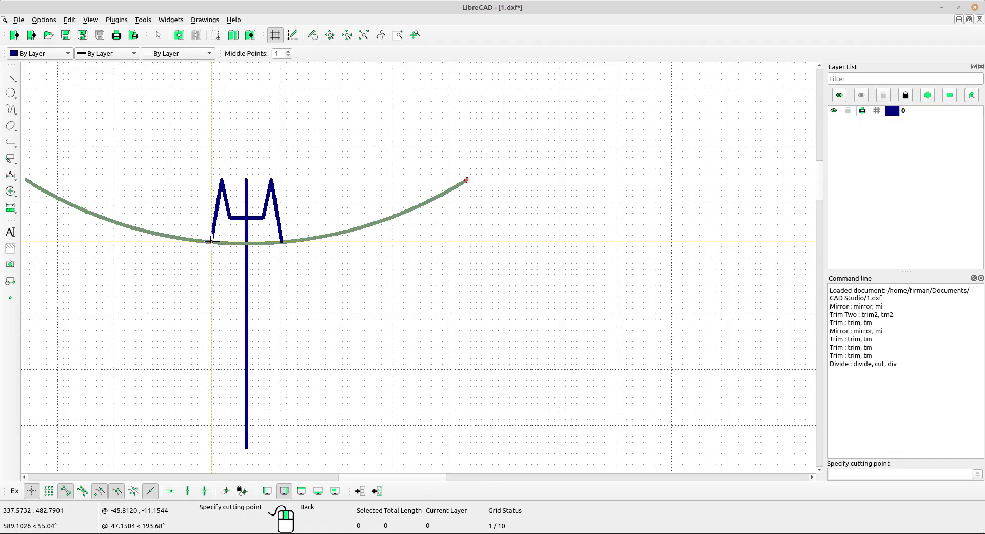
scroll(212, 242, up, 2)
click(273, 246)
click(325, 248)
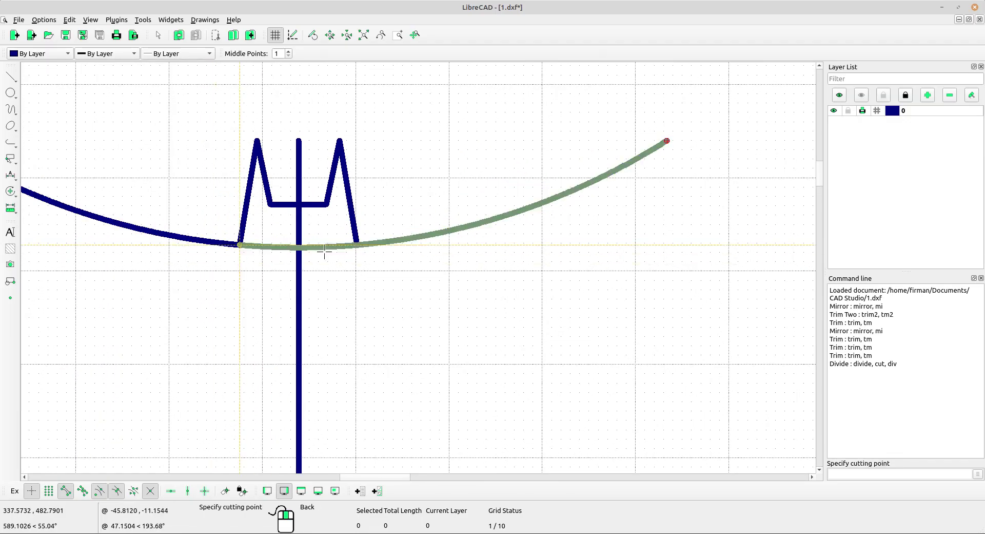
click(355, 245)
right_click(344, 246)
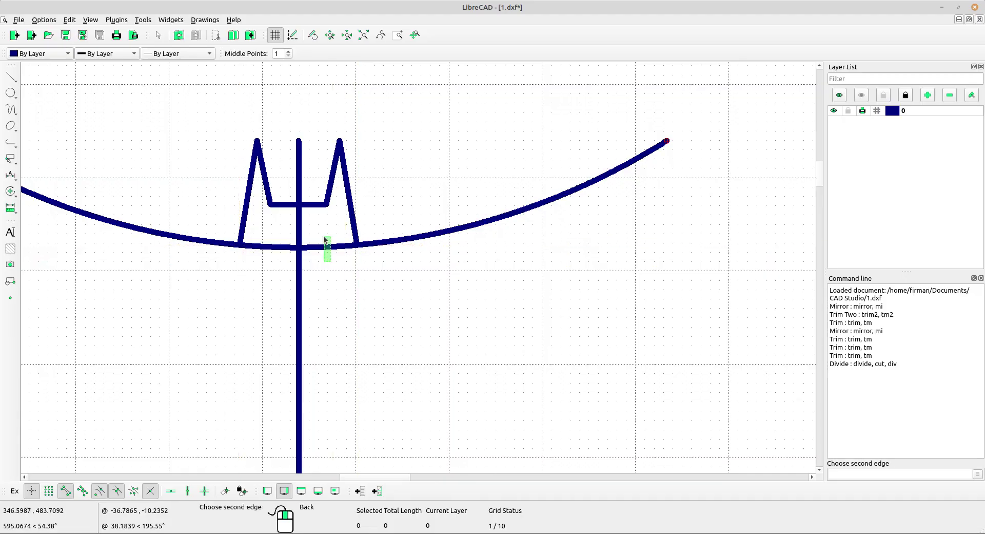
Delete the arc piece between the two outer prongs.
click(325, 247)
key(Delete)
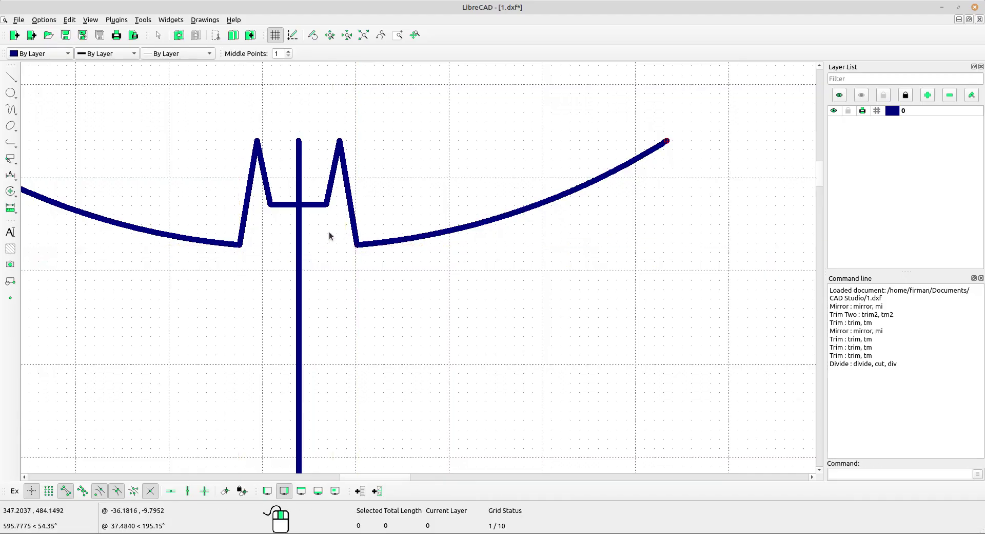
scroll(329, 232, down, 7)
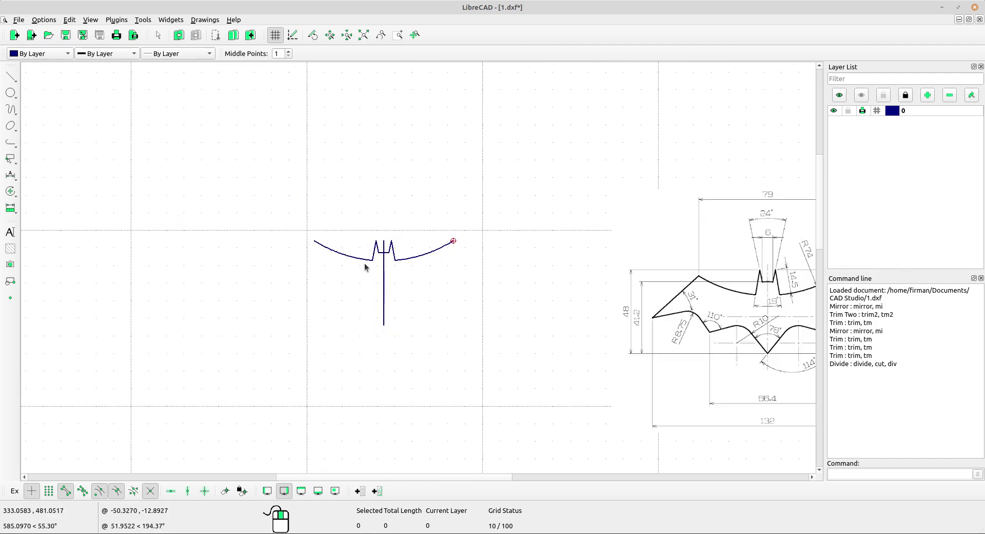
scroll(670, 299, up, 4)
middle_drag(748, 321, 447, 281)
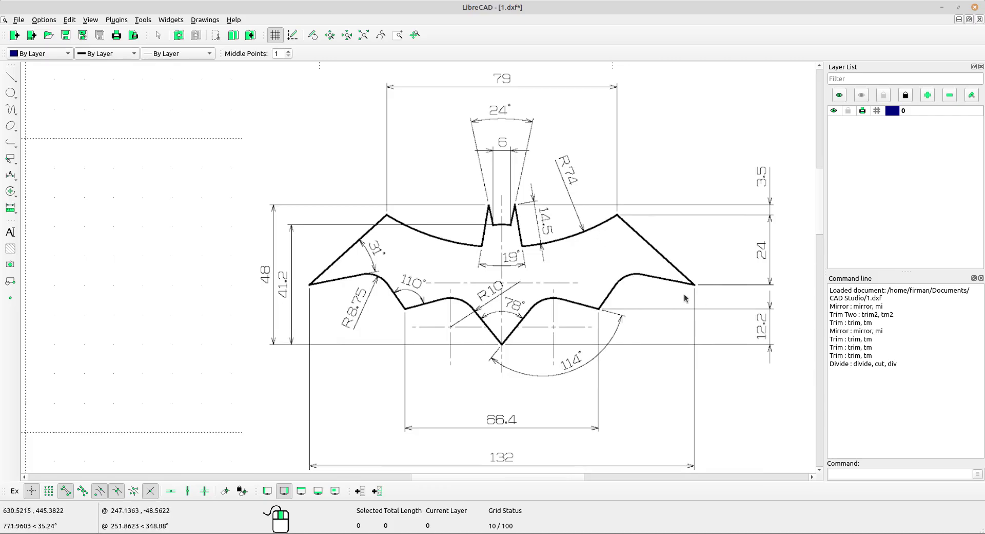
scroll(359, 274, up, 2)
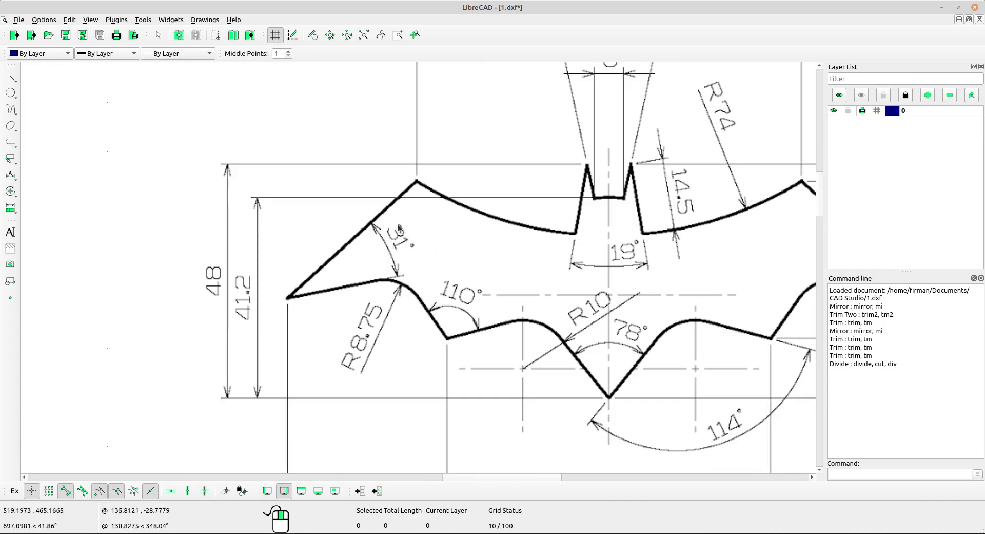
scroll(406, 242, down, 3)
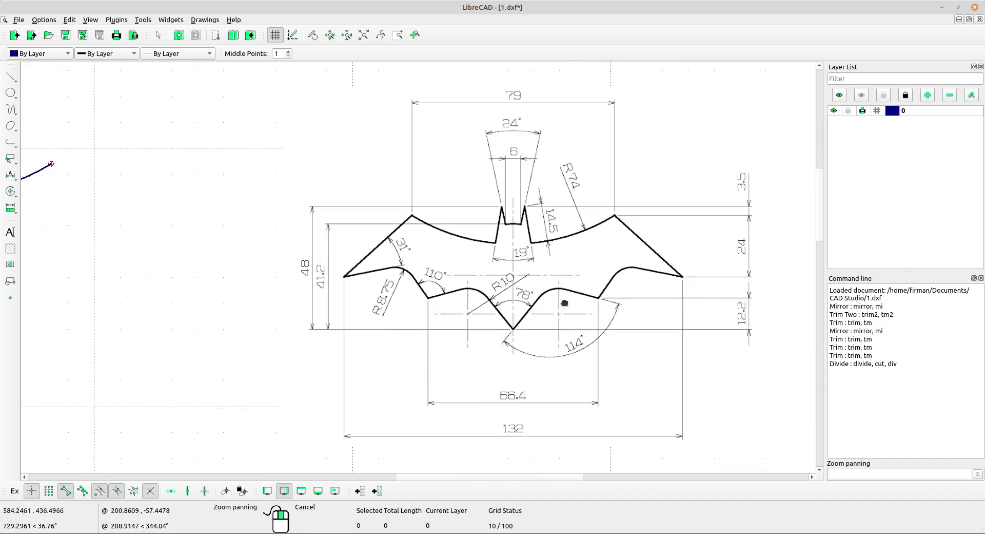
middle_drag(374, 291, 404, 260)
scroll(198, 233, down, 5)
scroll(157, 228, up, 2)
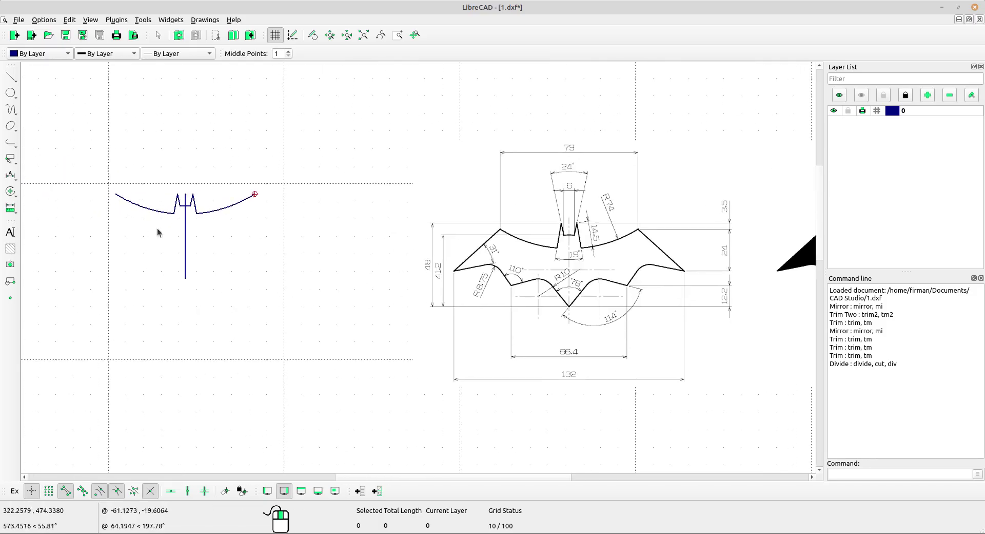
scroll(318, 219, up, 1)
middle_drag(318, 218, 290, 218)
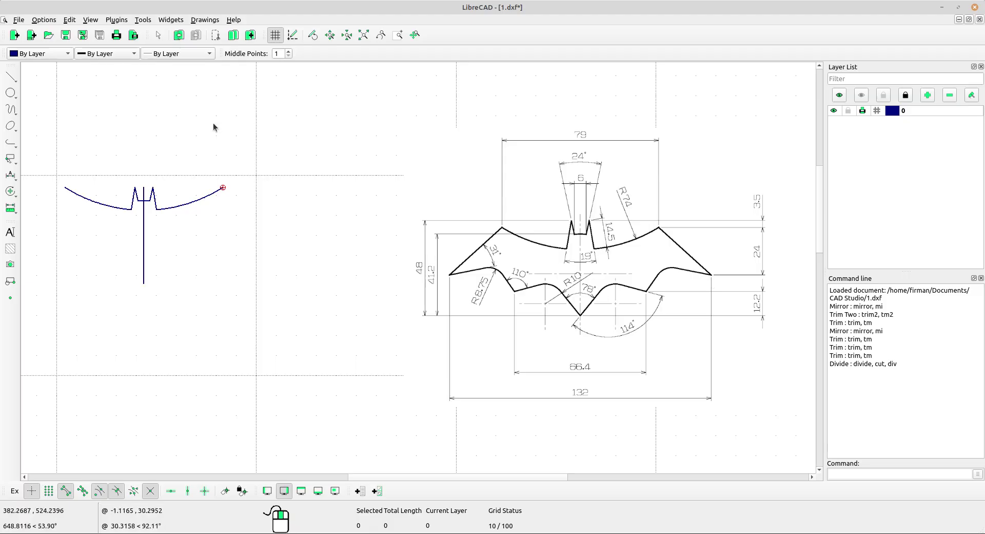
click(13, 78)
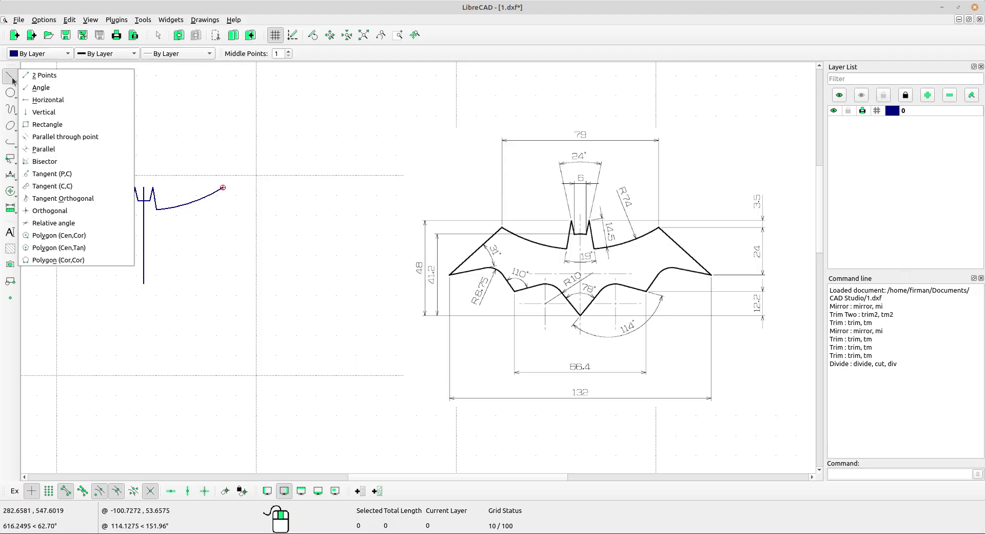
click(44, 113)
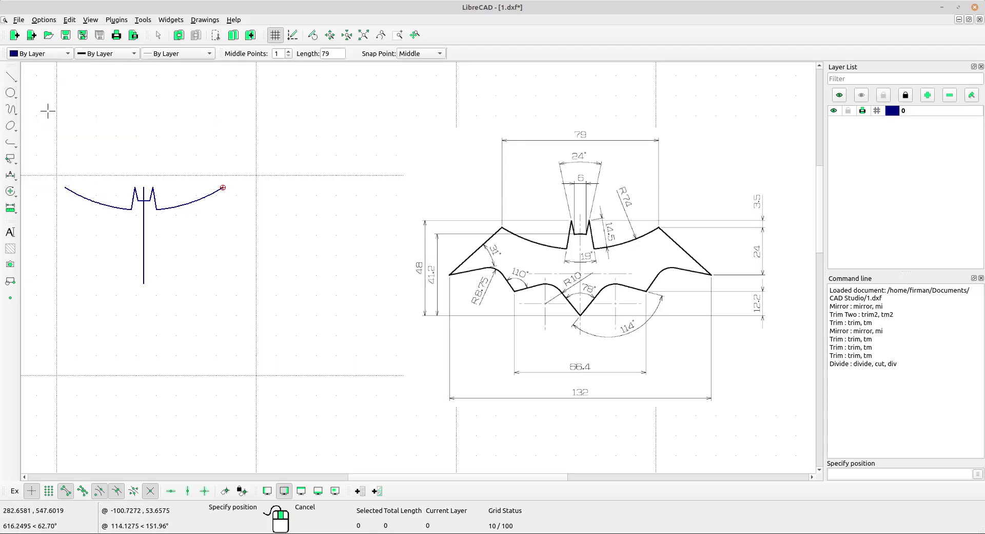
double_click(337, 52)
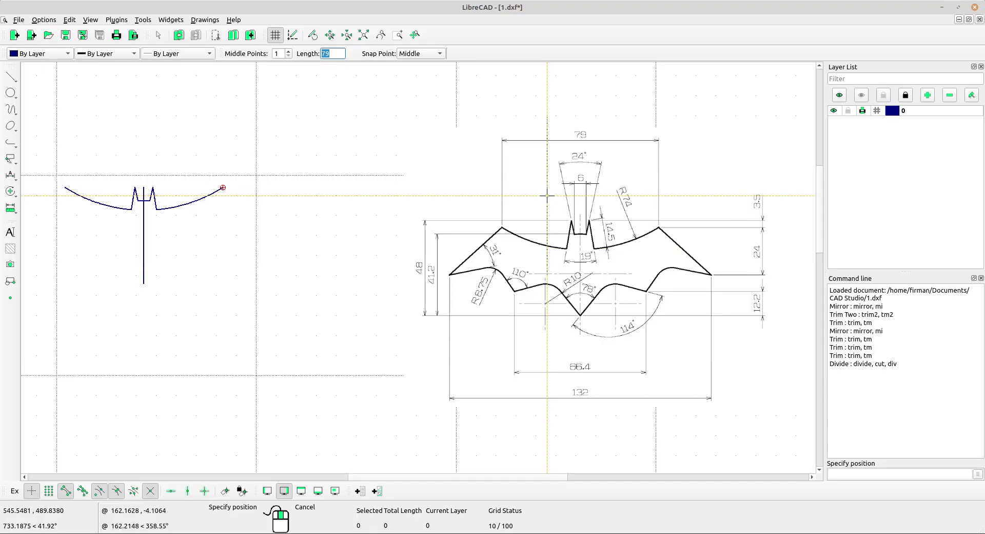
key(Escape)
scroll(154, 190, up, 3)
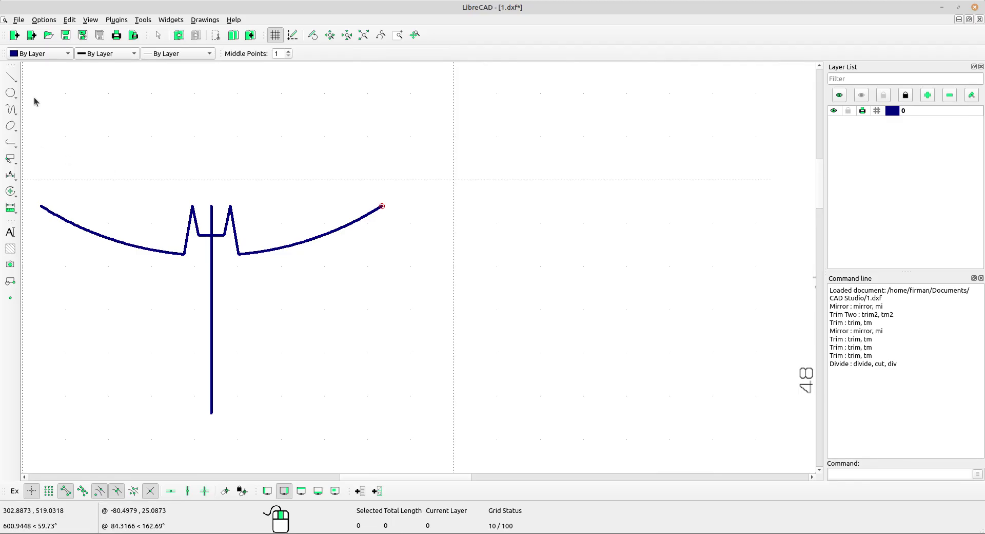
scroll(77, 131, down, 5)
middle_drag(571, 238, 244, 214)
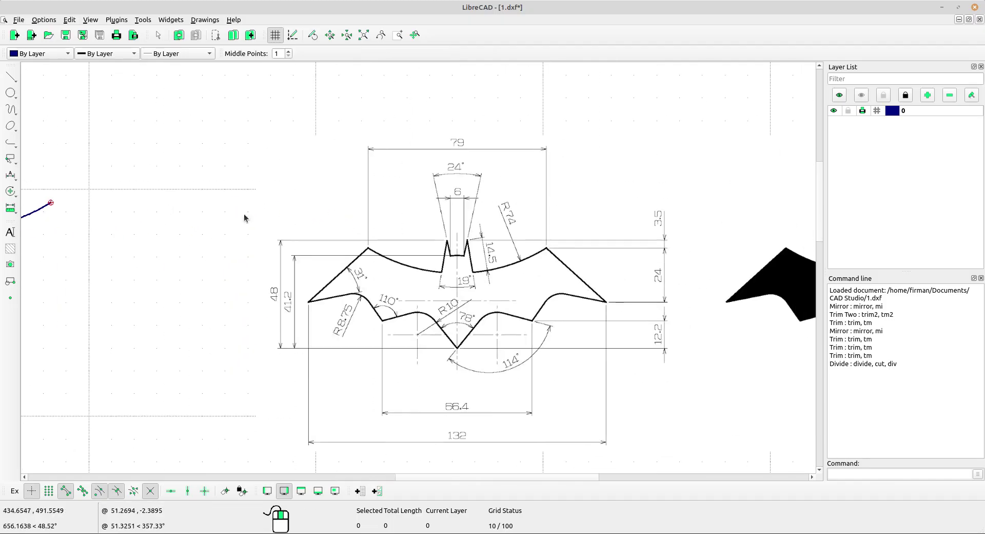
scroll(488, 237, up, 3)
middle_drag(662, 281, 656, 277)
scroll(667, 267, up, 5)
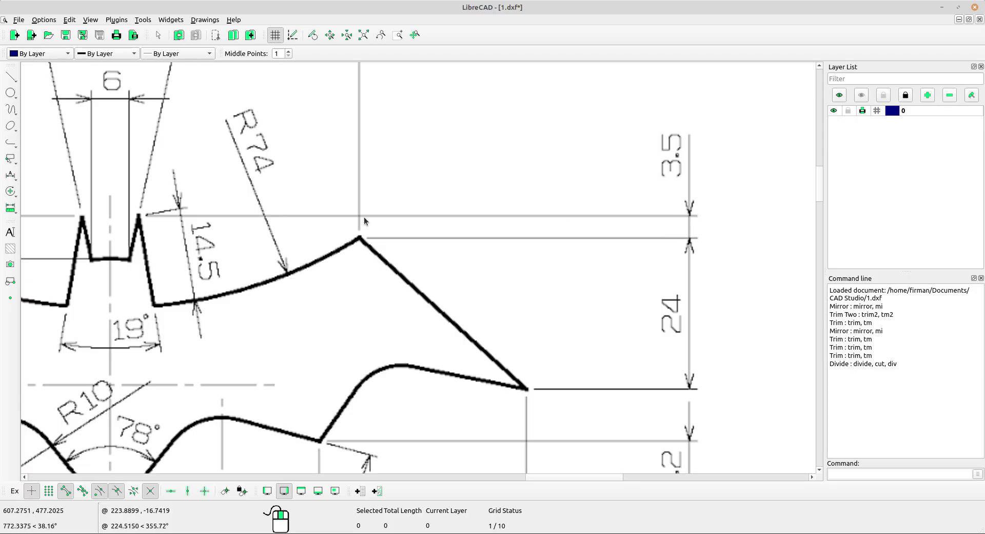
middle_drag(364, 221, 502, 204)
scroll(503, 207, down, 3)
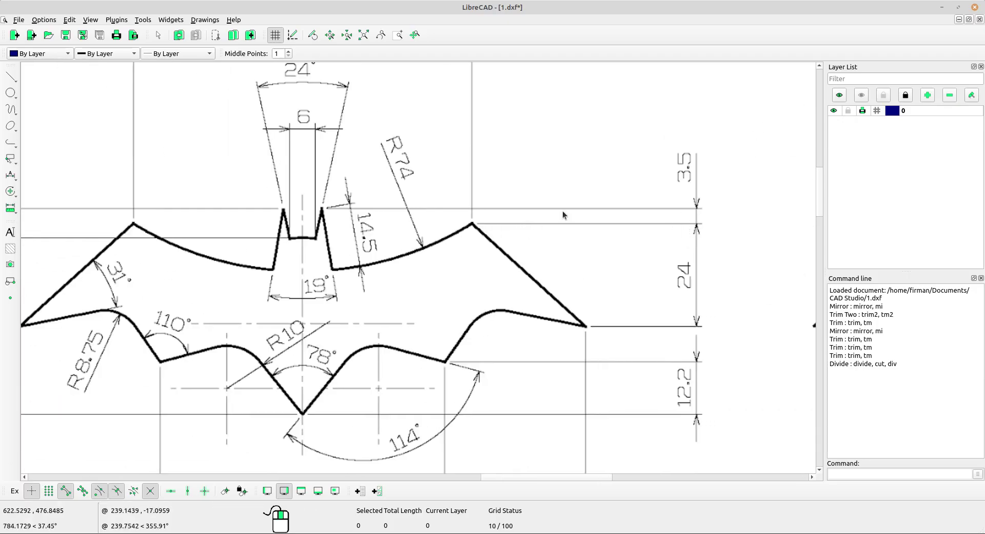
scroll(690, 183, up, 1)
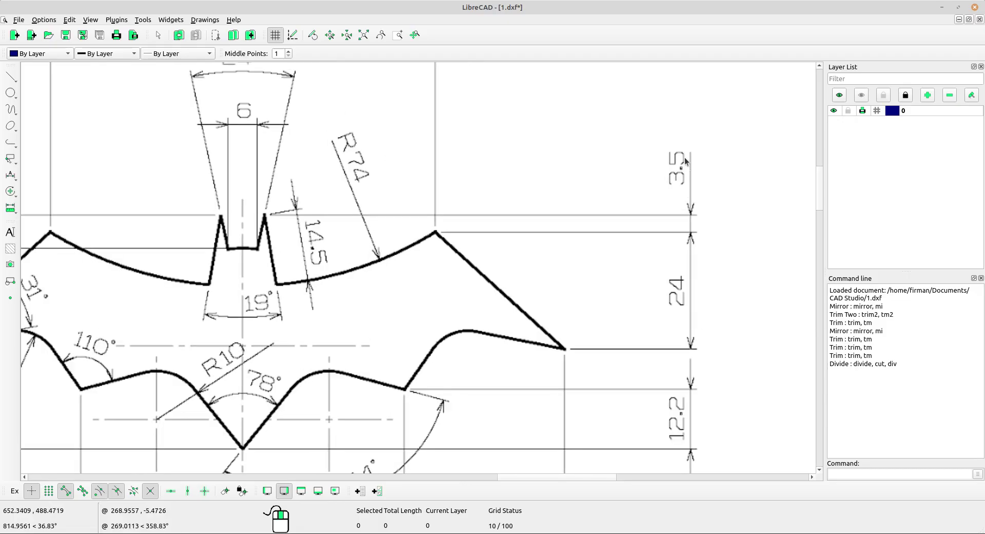
scroll(685, 153, down, 10)
middle_drag(355, 203, 529, 239)
scroll(419, 228, up, 4)
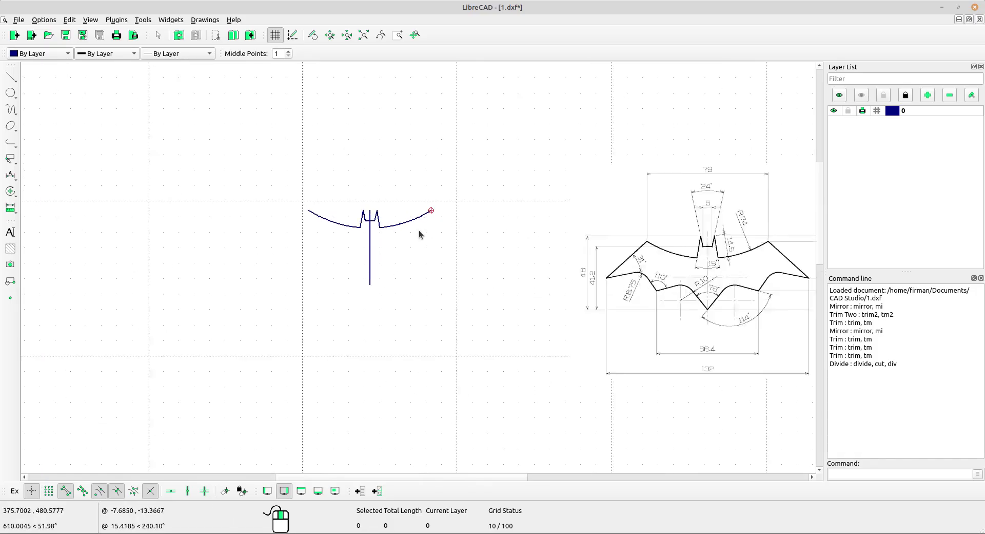
scroll(370, 224, up, 2)
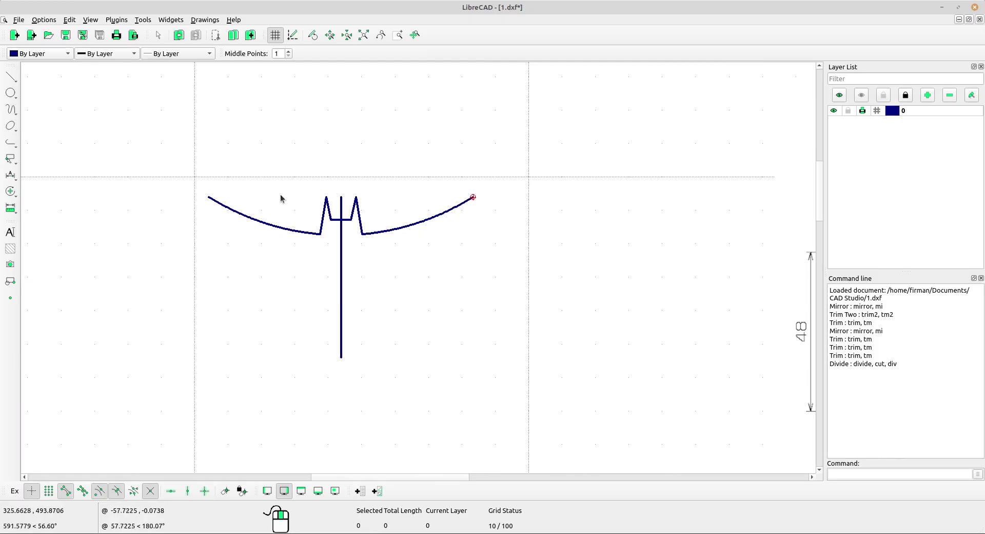
Draw a straight line joining the arc's left and right endpoints across the top.
click(11, 76)
click(49, 76)
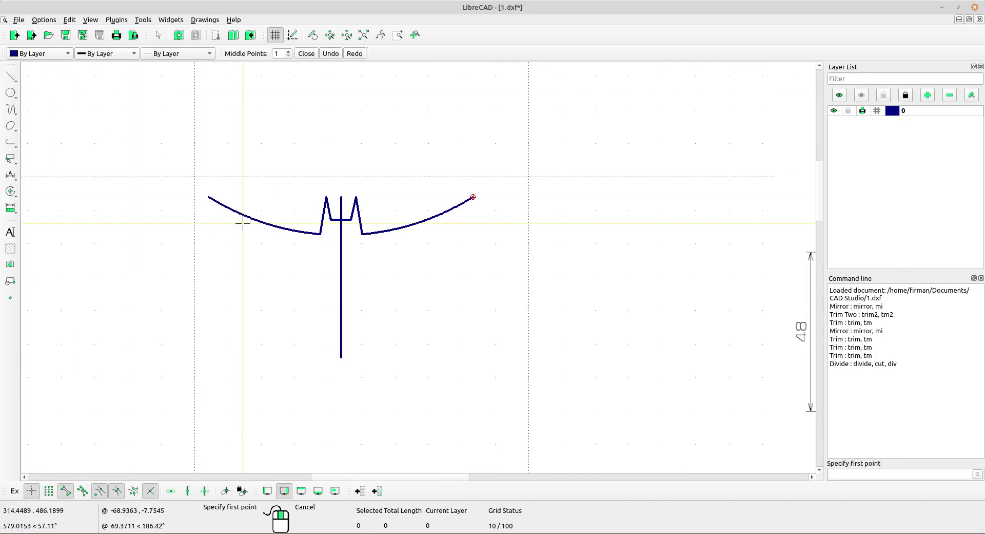
click(209, 199)
click(472, 197)
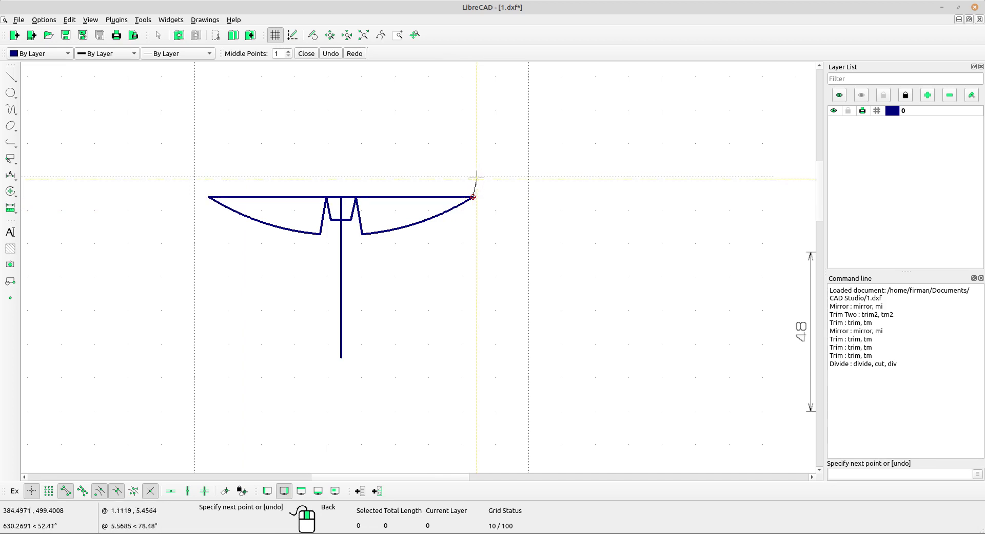
right_click(480, 170)
scroll(427, 198, up, 2)
right_click(399, 172)
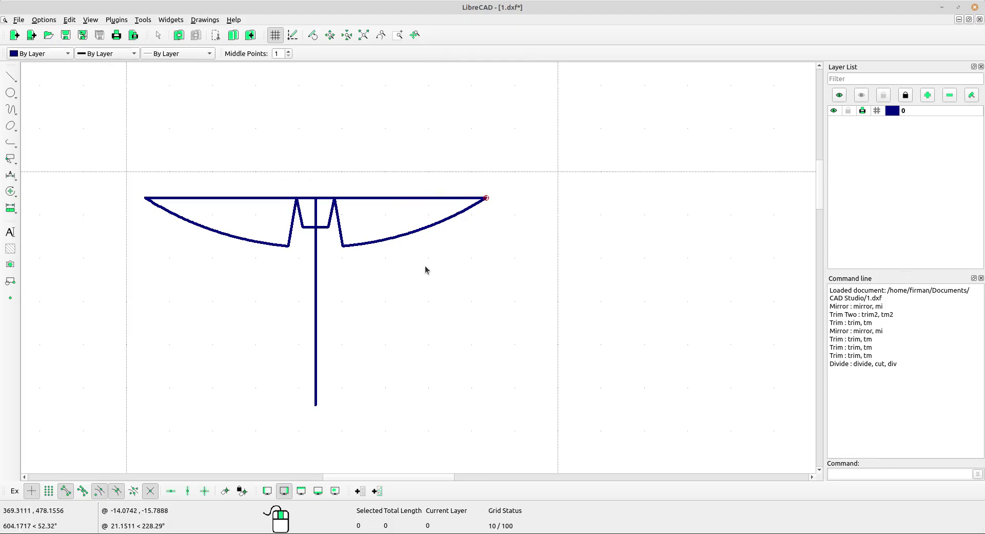
Move the top line and both side arcs down 3.5 units (@0,-3.5), deleting the originals.
drag(439, 271, 389, 187)
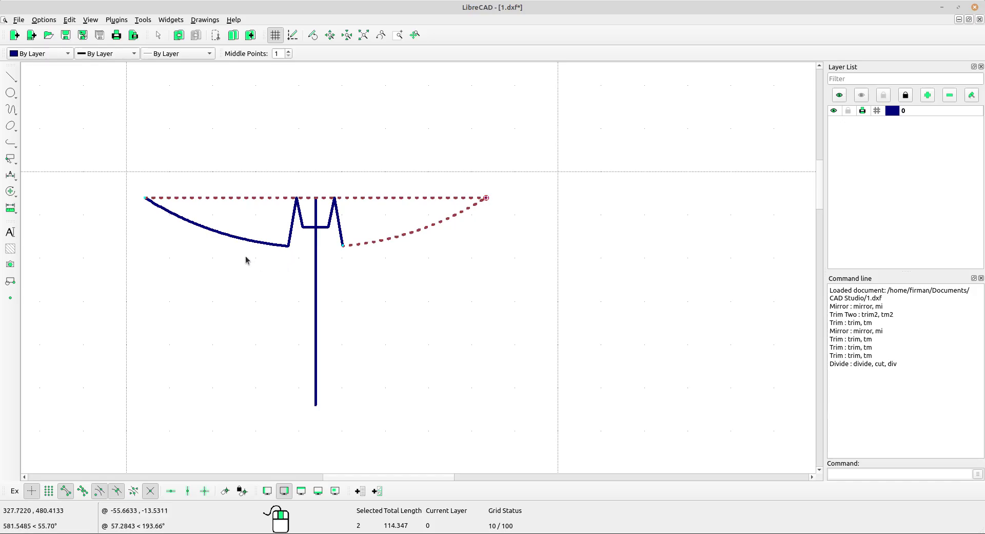
drag(246, 260, 216, 172)
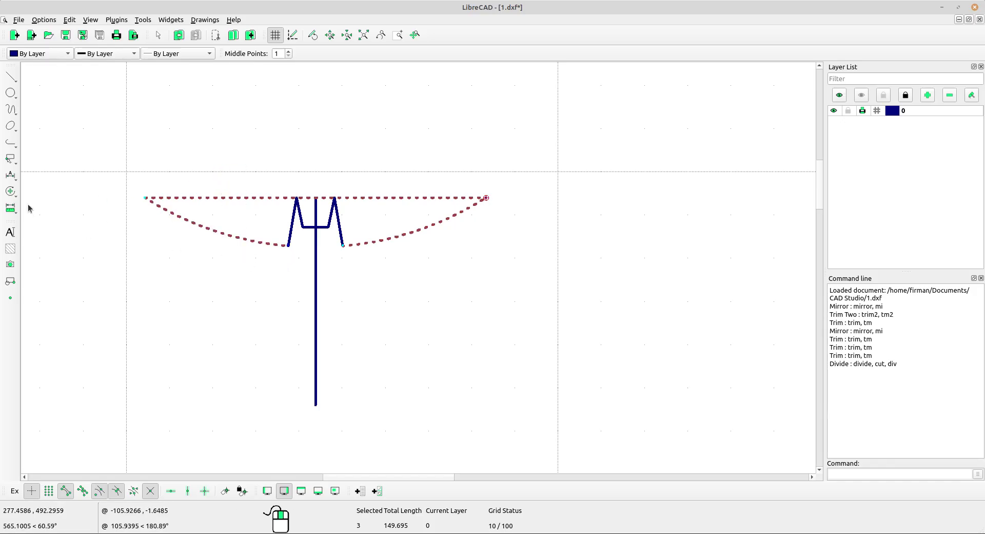
click(10, 191)
click(37, 190)
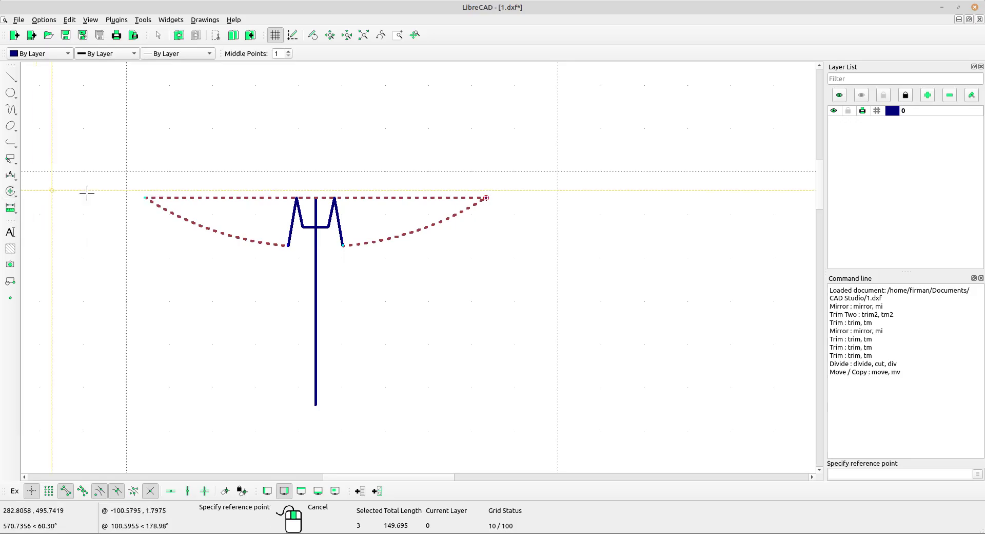
click(315, 197)
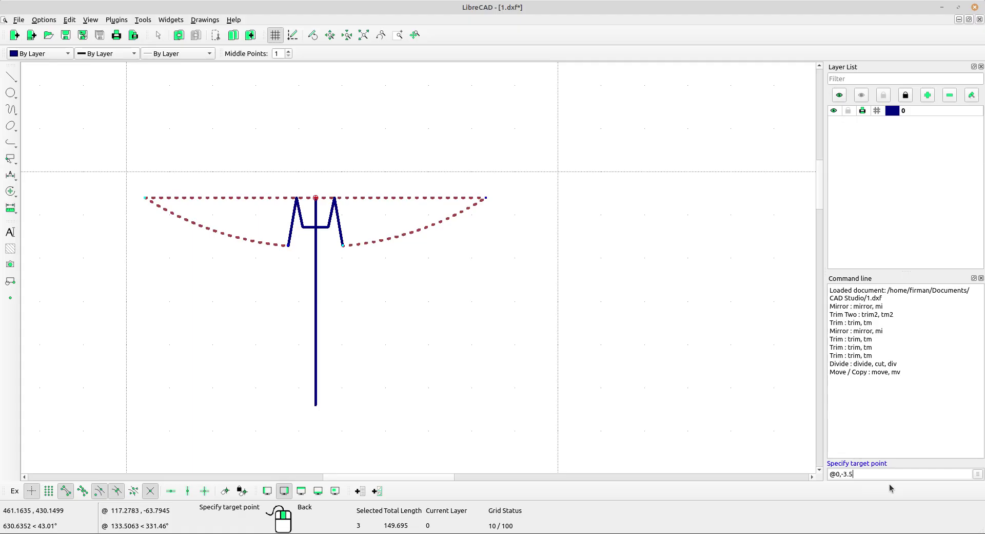
key(Return)
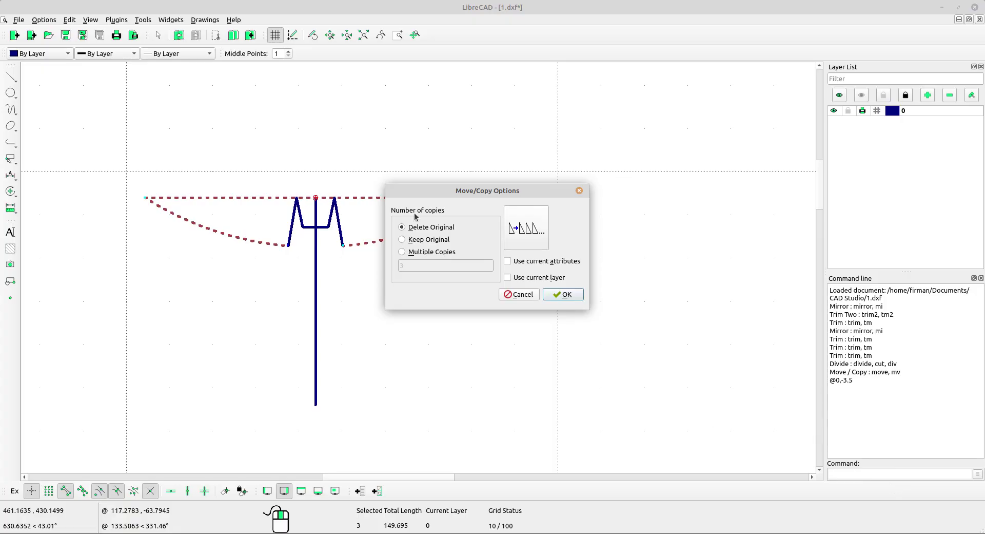
click(564, 292)
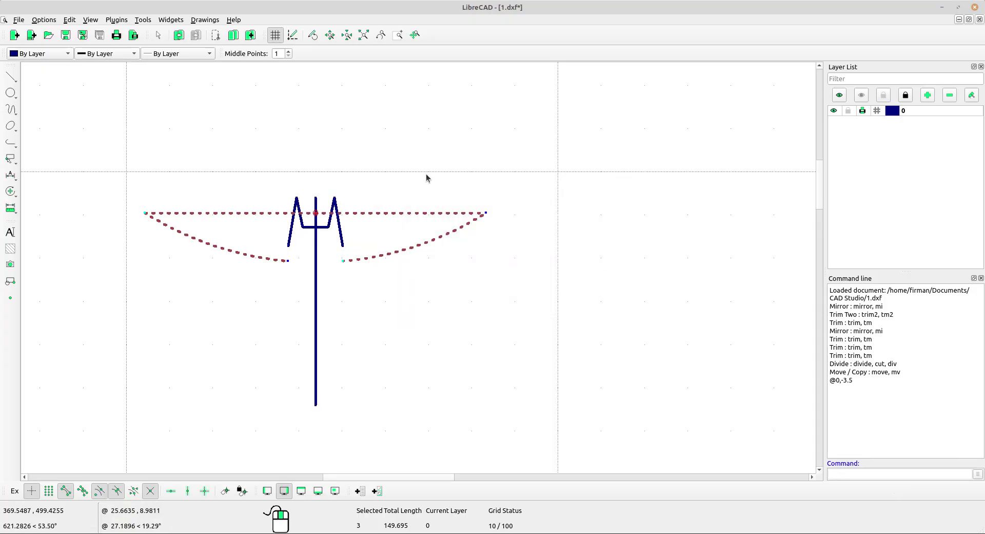
key(Escape)
Pan across to view the sketch beside the reference bat drawing.
scroll(472, 203, down, 3)
middle_drag(599, 256, 456, 203)
middle_drag(561, 226, 446, 223)
middle_drag(611, 277, 444, 211)
scroll(665, 223, down, 2)
middle_drag(612, 210, 641, 208)
scroll(106, 169, up, 2)
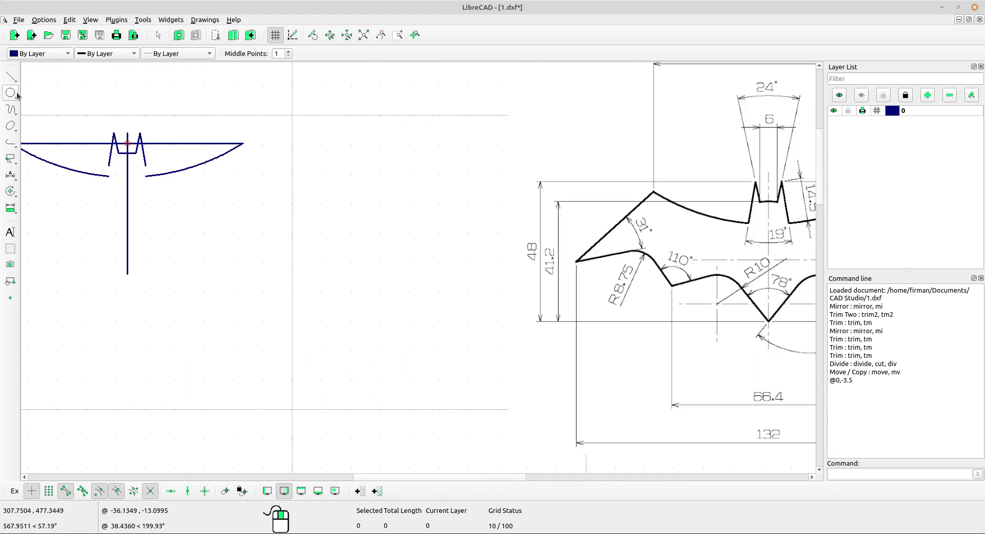
Extend each slanted leg down to its adjacent wing arc with Trim.
click(10, 191)
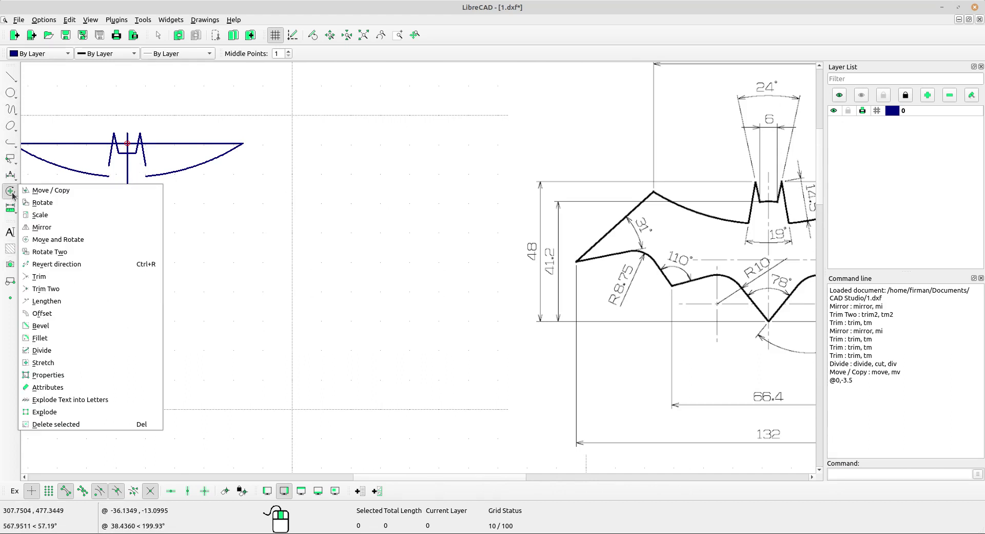
click(51, 282)
scroll(31, 227, up, 2)
click(264, 138)
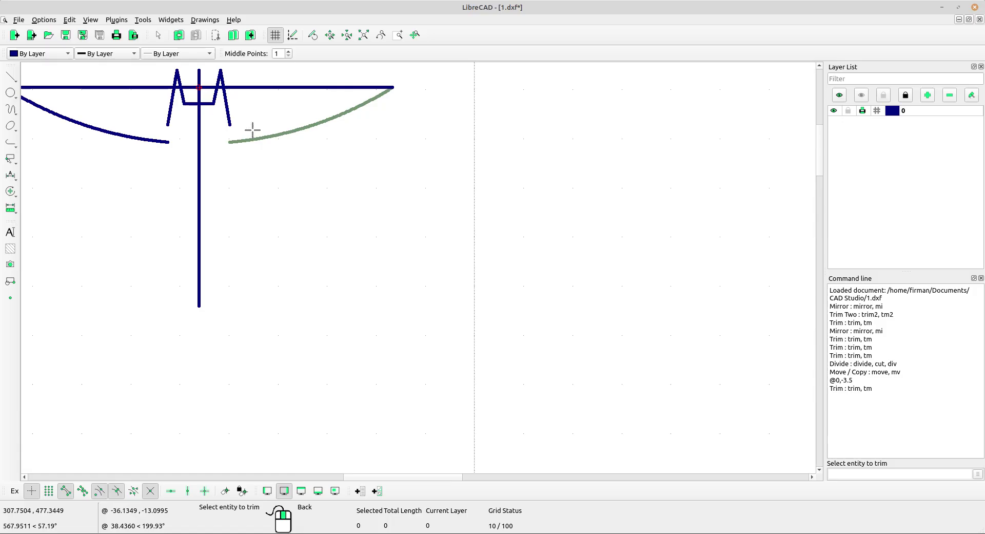
click(229, 112)
scroll(164, 134, up, 1)
right_click(174, 122)
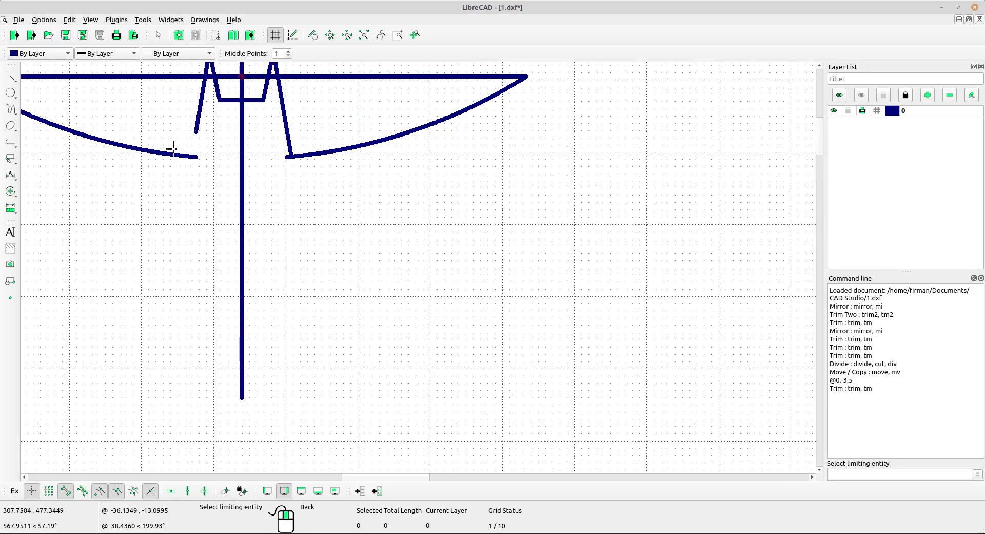
click(173, 149)
click(197, 125)
right_click(213, 132)
scroll(211, 136, up, 1)
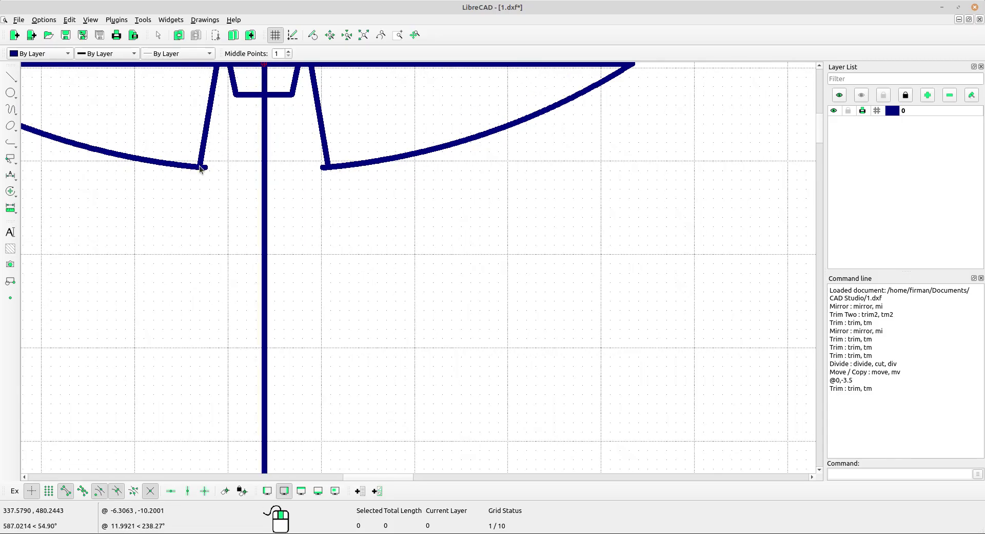
Trim each arc and slanted line pair to a clean corner with Trim Two.
click(18, 198)
click(72, 290)
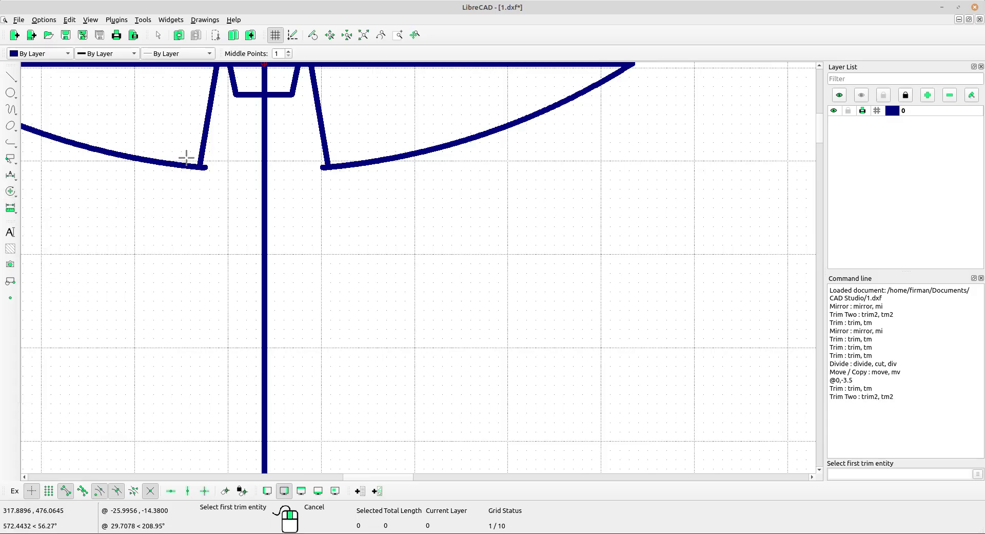
click(189, 163)
click(202, 150)
click(331, 163)
click(333, 153)
scroll(335, 152, down, 5)
right_click(345, 158)
scroll(335, 165, up, 2)
Delete the long horizontal construction line.
drag(354, 211, 321, 197)
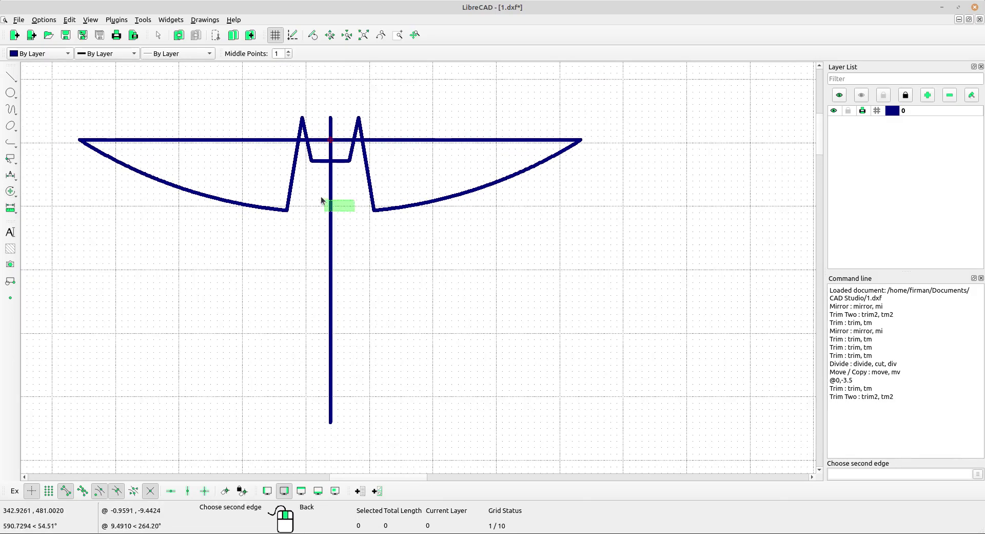
click(322, 200)
key(Escape)
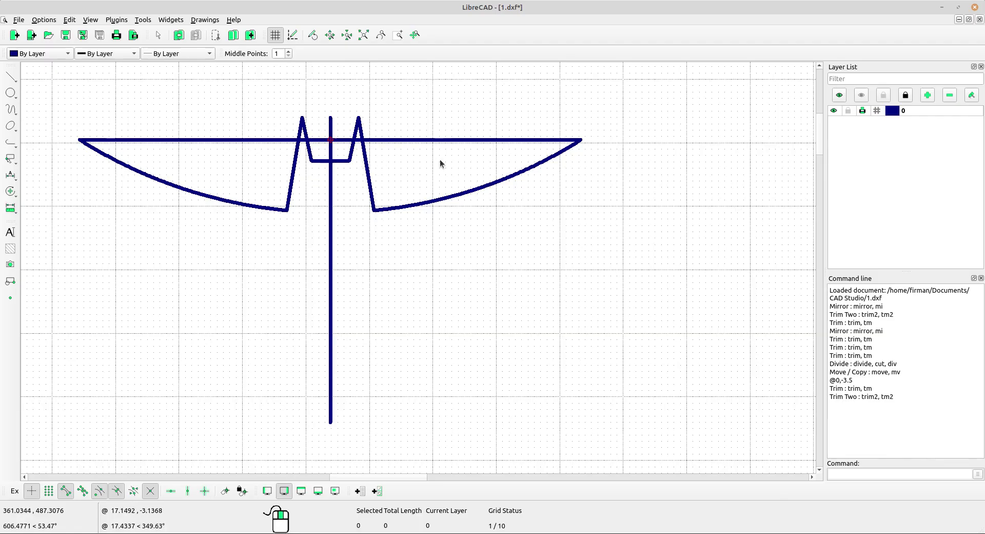
drag(442, 160, 425, 122)
key(Delete)
Drop a 24-unit vertical line, end-snapped, from the right wing tip's arc end.
scroll(446, 135, down, 6)
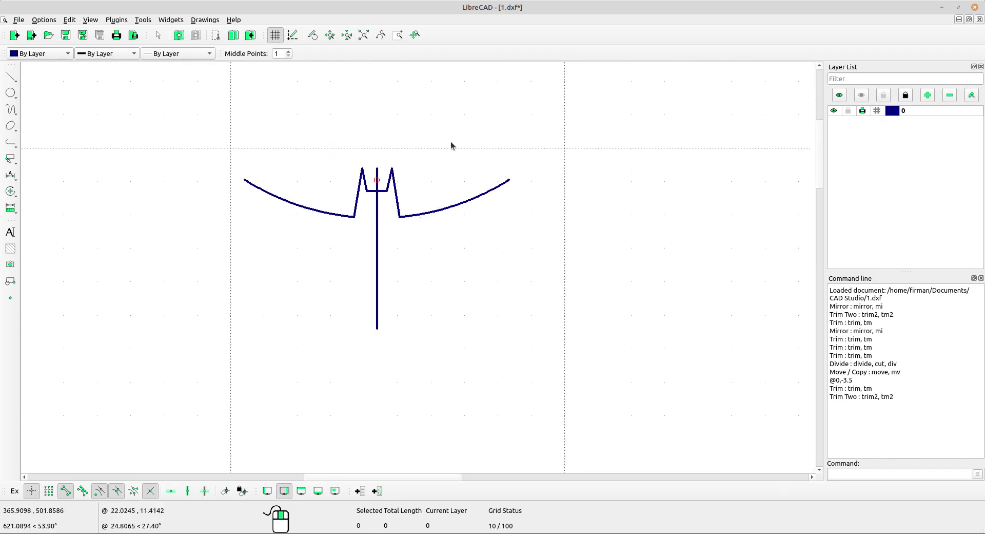
middle_drag(640, 253, 473, 206)
middle_drag(744, 240, 482, 225)
scroll(590, 220, right, 4)
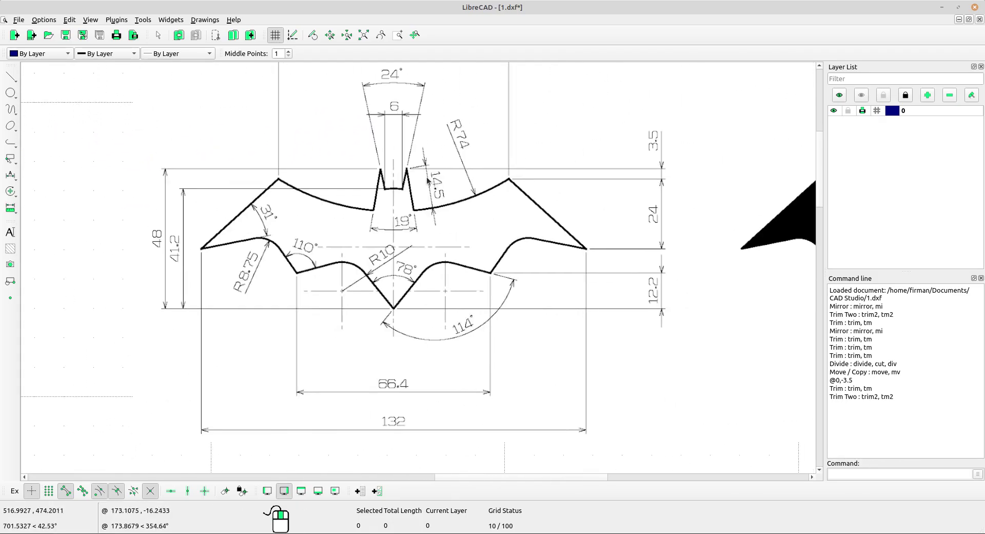
scroll(616, 223, up, 2)
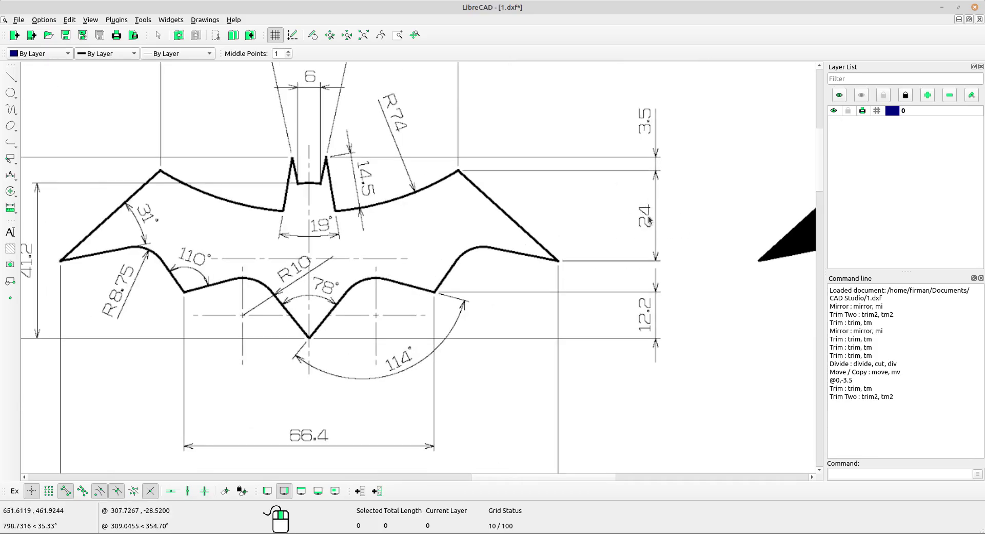
scroll(646, 207, down, 7)
middle_drag(422, 227, 666, 229)
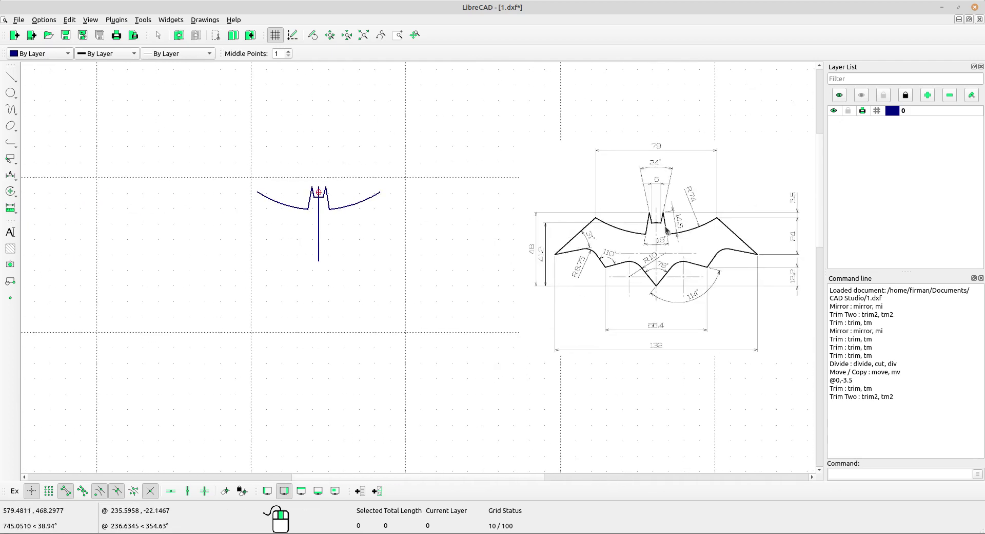
middle_drag(516, 233, 481, 229)
click(11, 77)
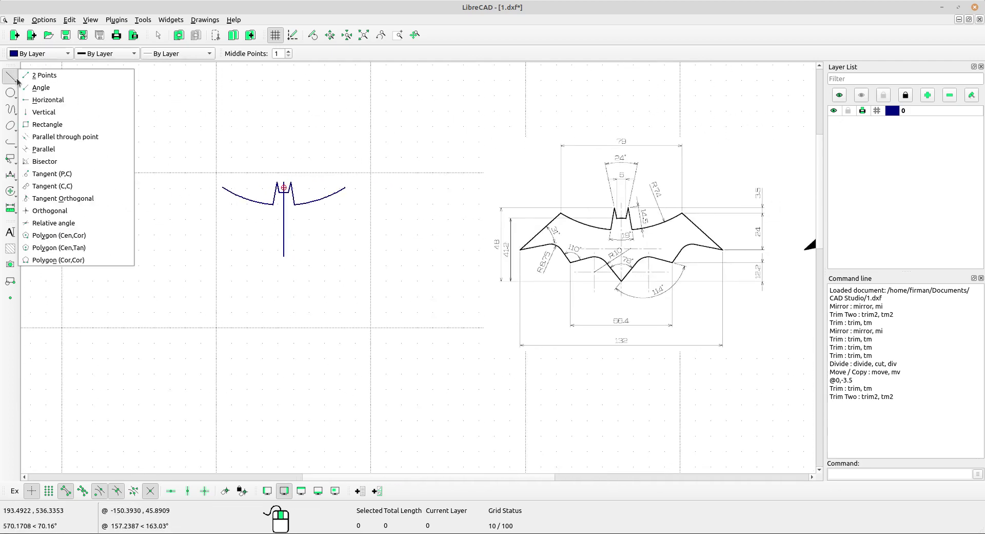
click(37, 114)
drag(332, 53, 312, 56)
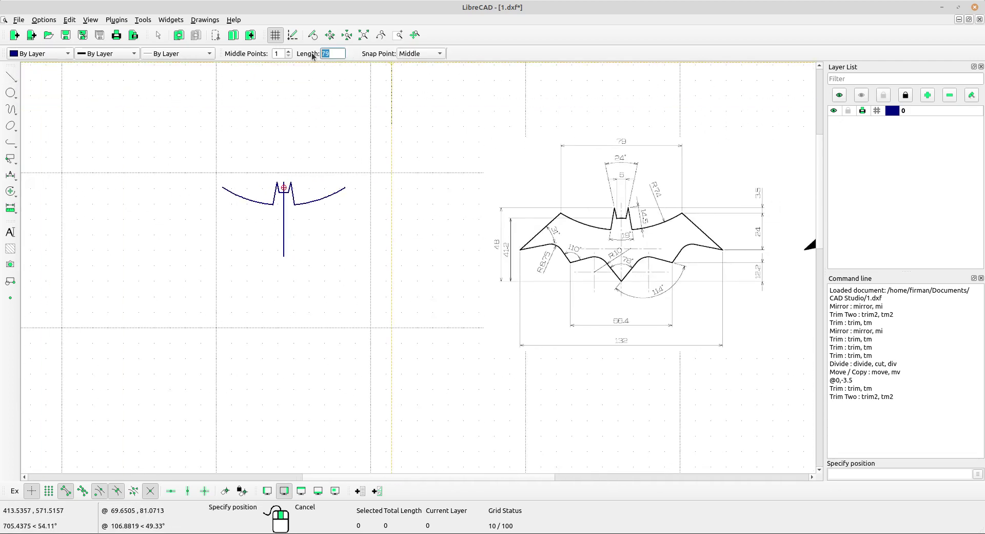
text(24)
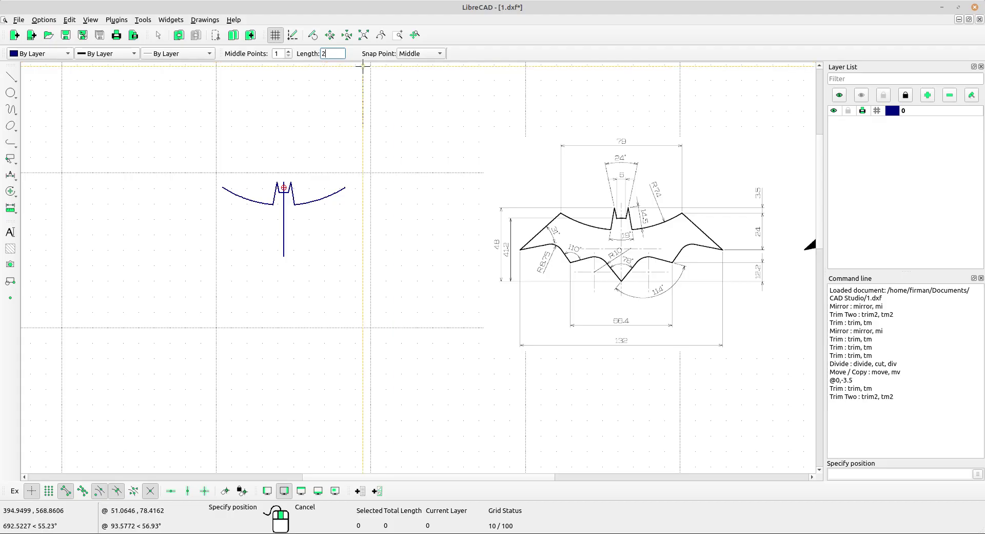
click(428, 55)
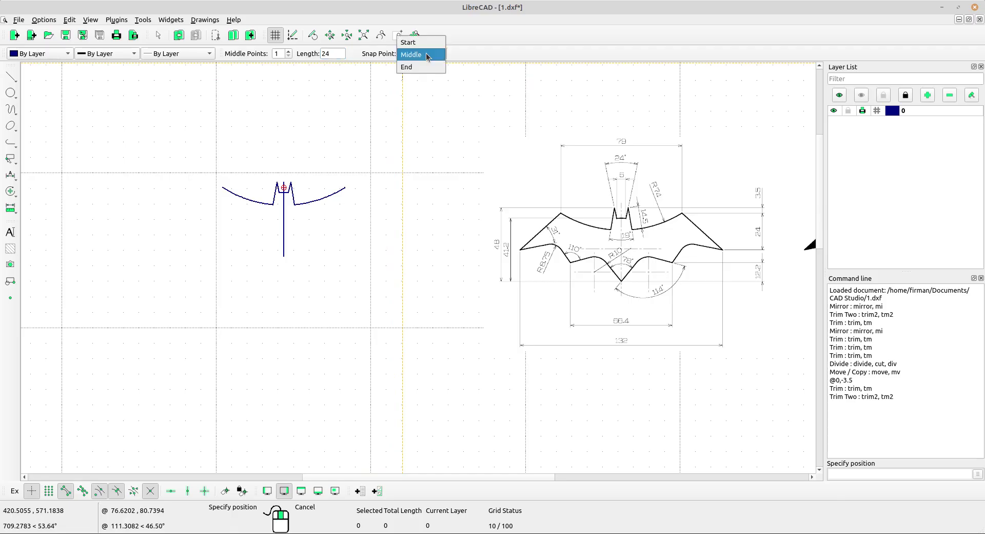
click(419, 66)
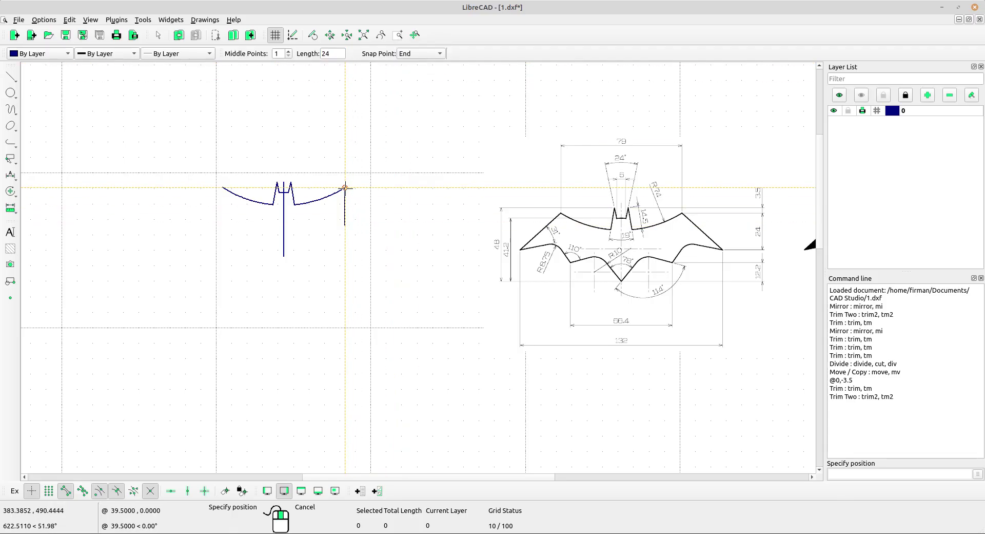
scroll(349, 190, up, 5)
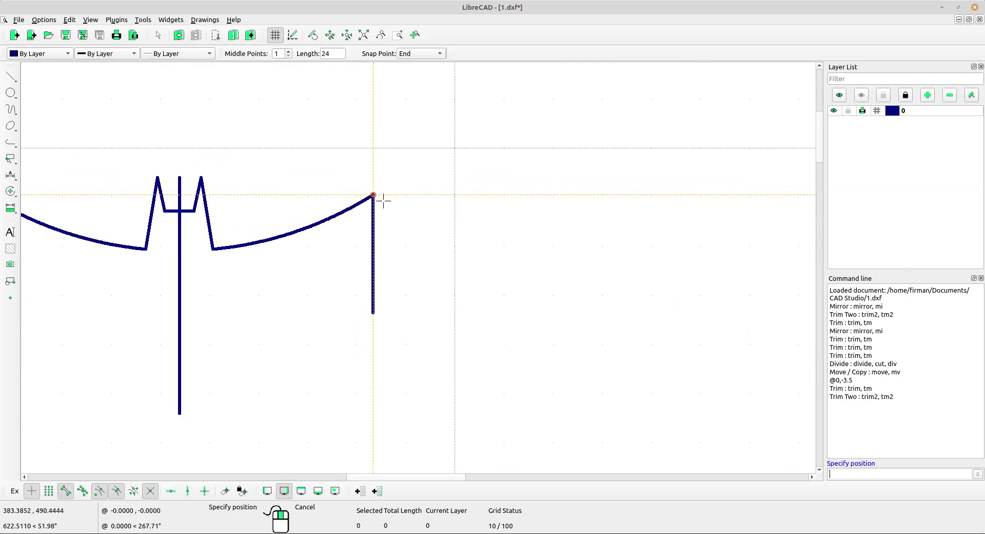
scroll(383, 201, down, 4)
scroll(410, 216, up, 4)
right_click(354, 192)
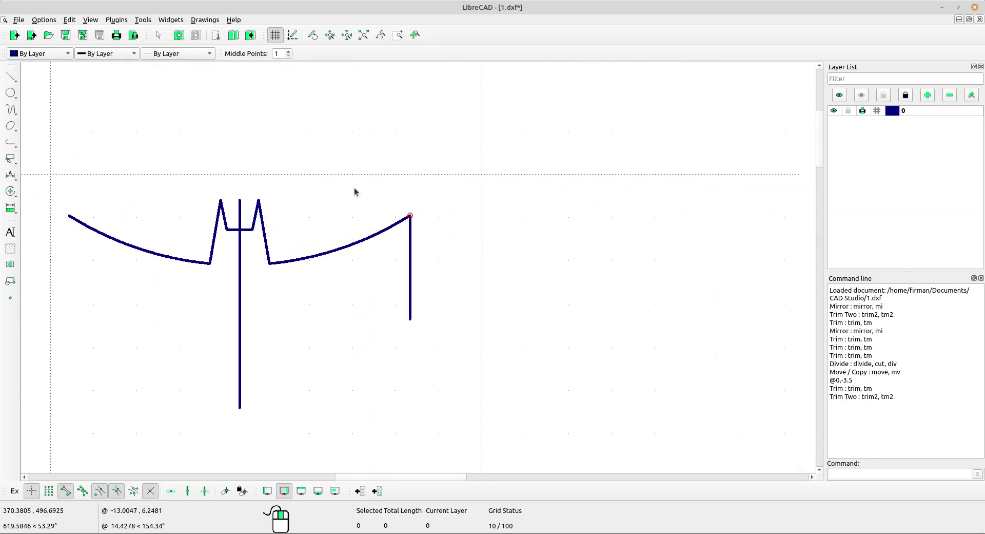
Run a 200-unit horizontal line left, ending at the vertical line's bottom.
middle_drag(421, 222, 408, 173)
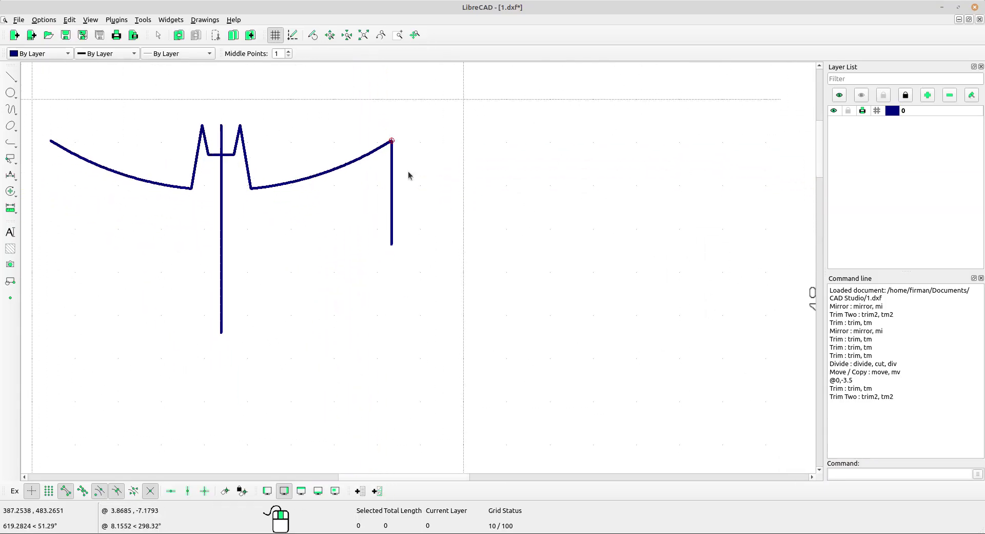
click(15, 81)
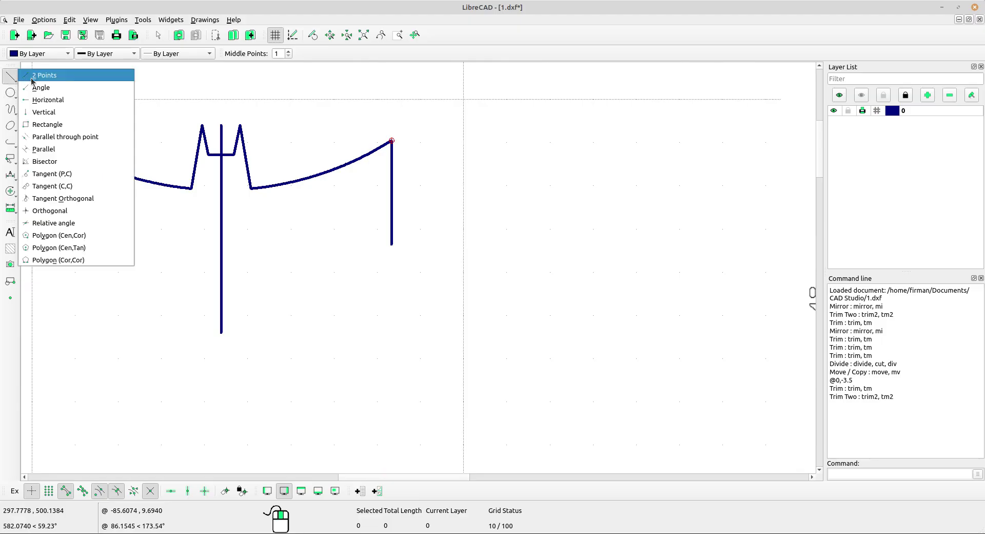
click(48, 100)
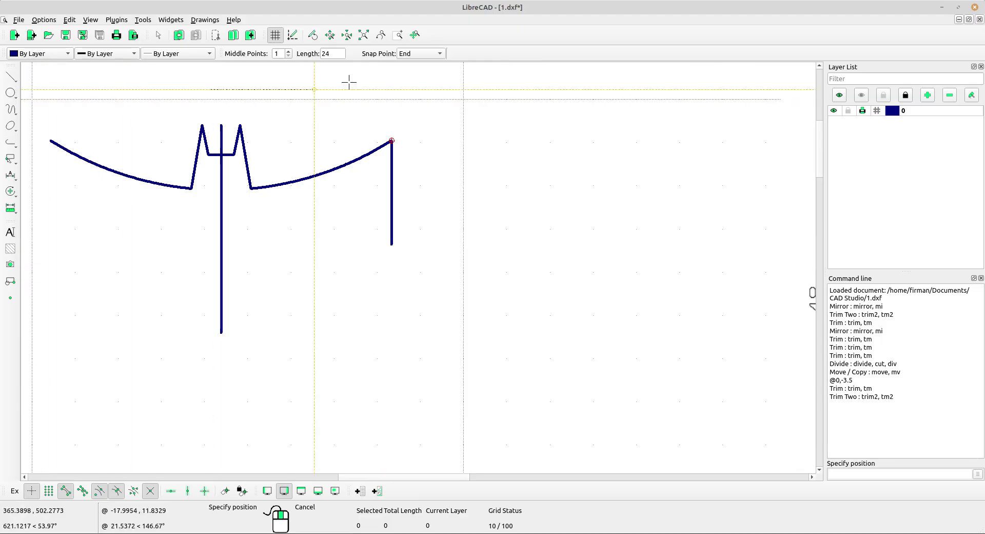
double_click(323, 53)
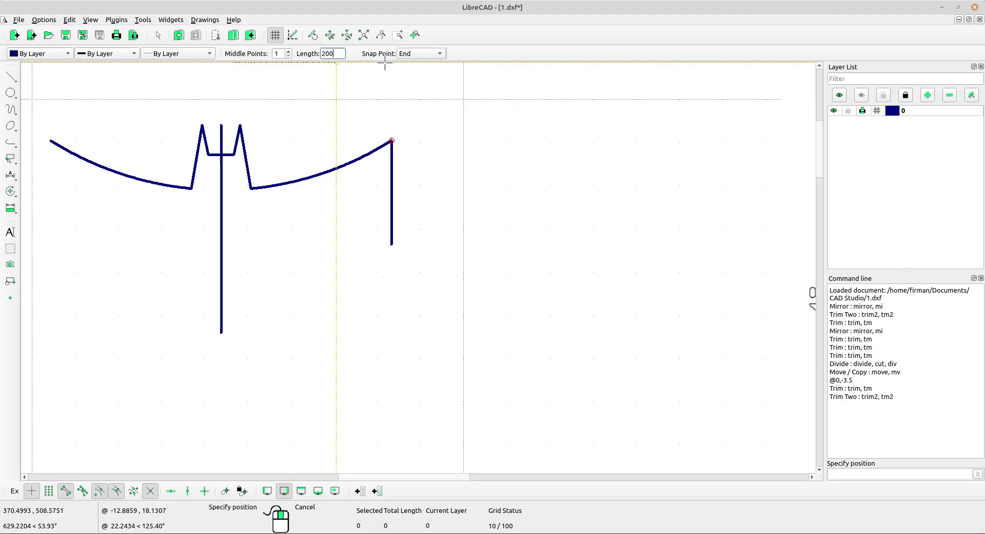
click(395, 246)
scroll(408, 241, down, 3)
right_click(432, 236)
Draw a 132-unit horizontal line, middle-snapped, centred on the central vertical line.
scroll(336, 274, up, 4)
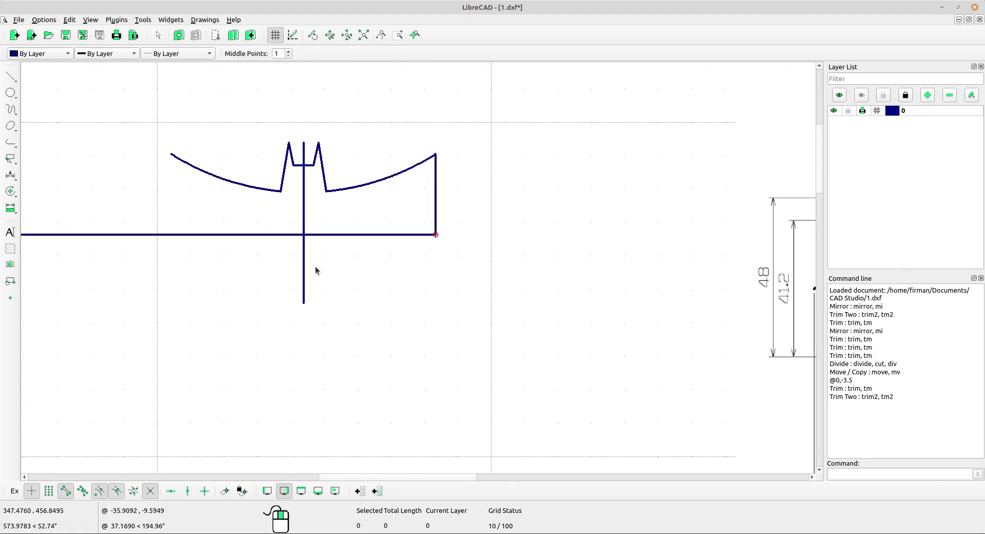
middle_drag(316, 269, 324, 259)
scroll(351, 264, down, 5)
middle_drag(526, 285, 304, 257)
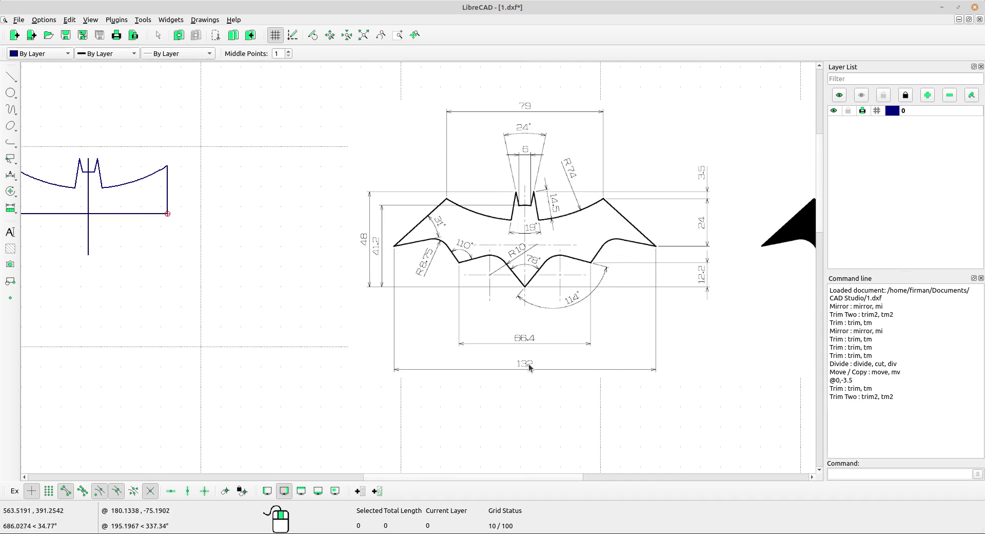
scroll(142, 268, down, 2)
middle_drag(142, 267, 261, 266)
scroll(293, 253, up, 2)
click(13, 74)
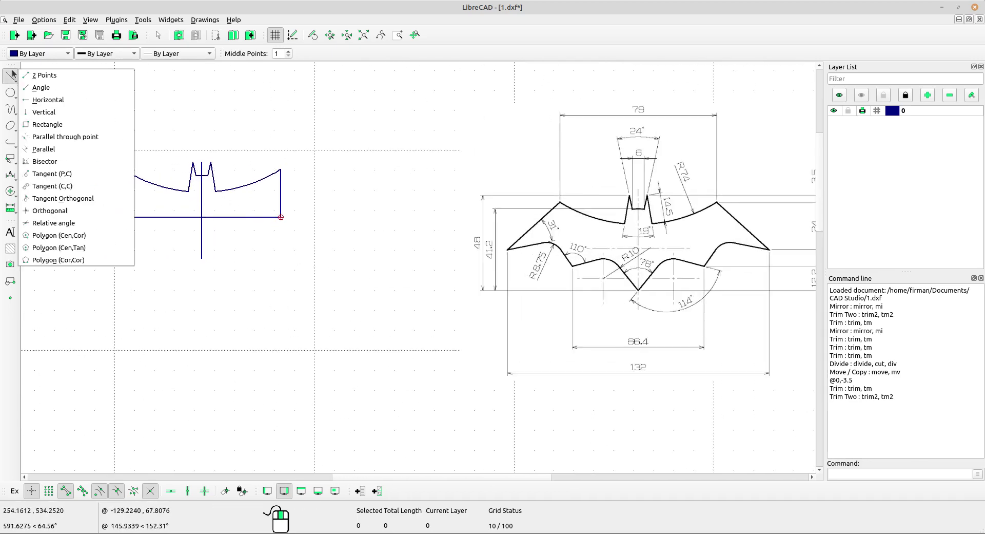
click(48, 100)
double_click(344, 52)
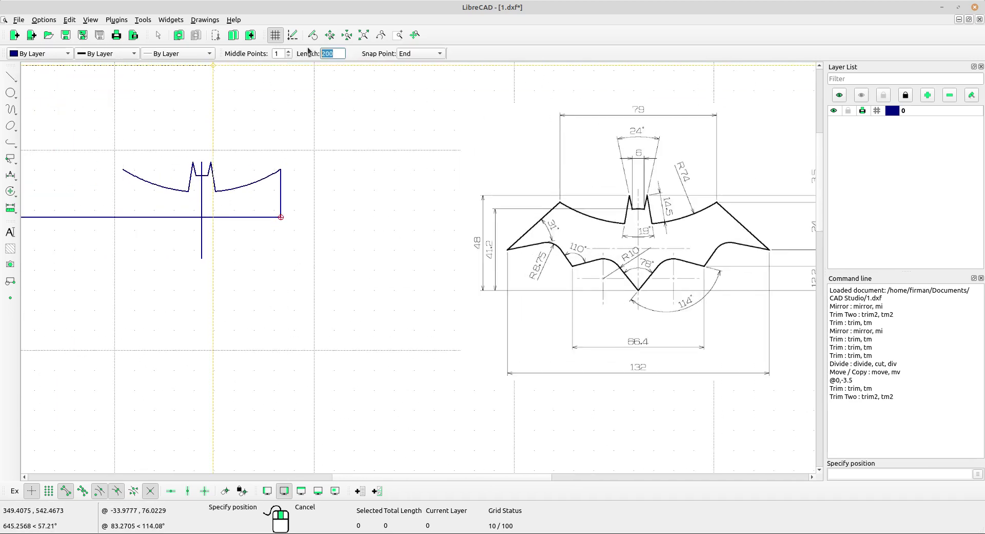
text(132)
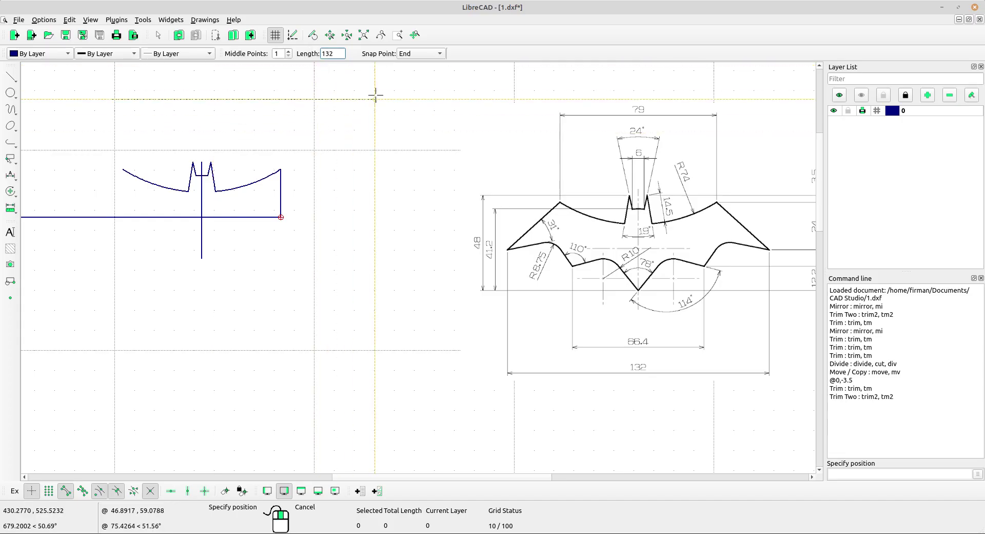
click(420, 53)
click(419, 45)
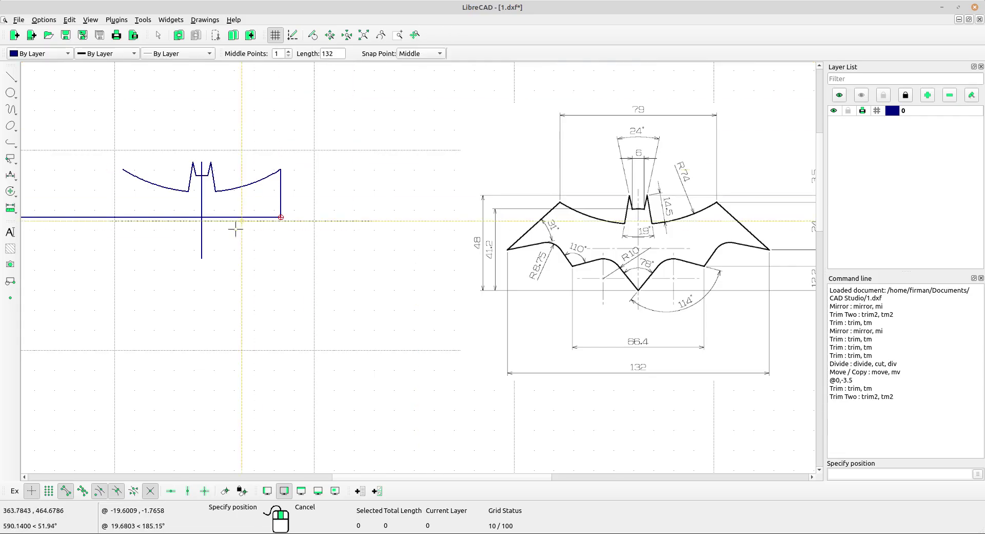
scroll(200, 226, up, 5)
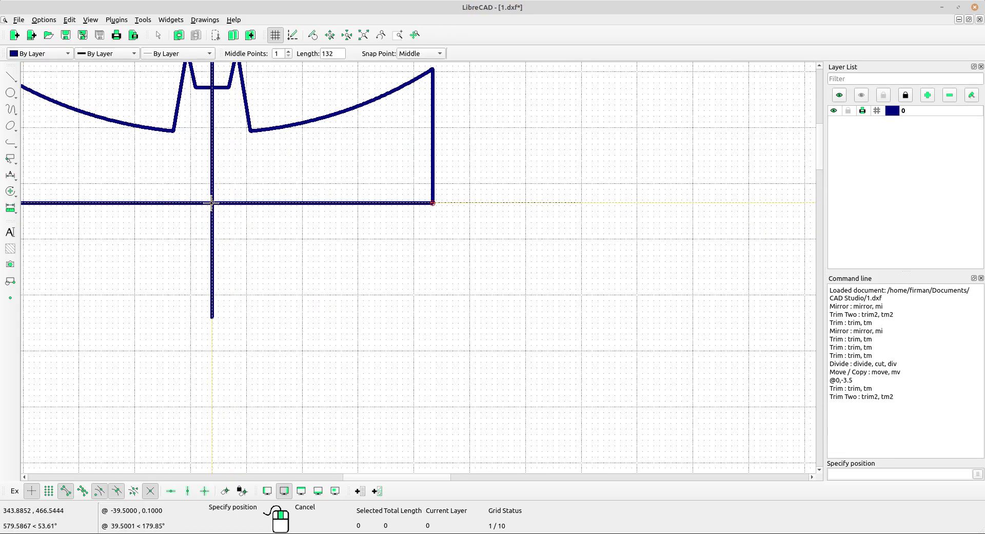
scroll(296, 193, down, 4)
Delete the left baseline stub and the right wing's short vertical drop.
right_click(297, 193)
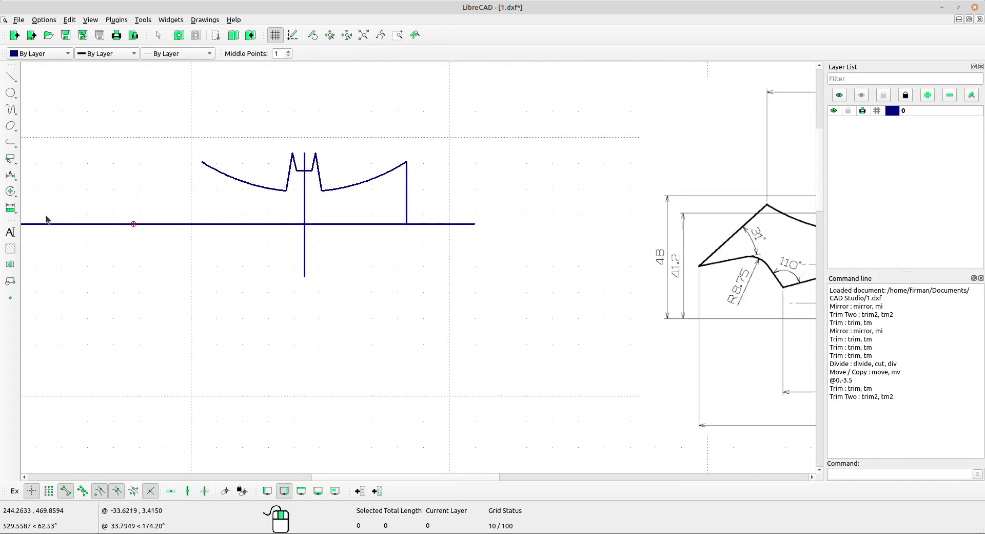
middle_drag(59, 246, 109, 257)
drag(109, 261, 85, 186)
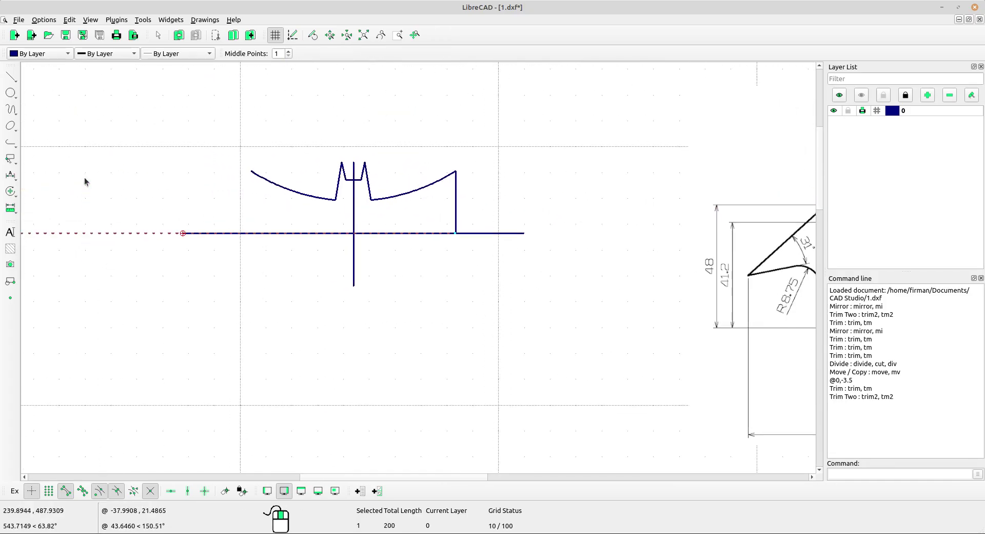
key(Delete)
scroll(446, 208, up, 1)
middle_drag(505, 263, 470, 264)
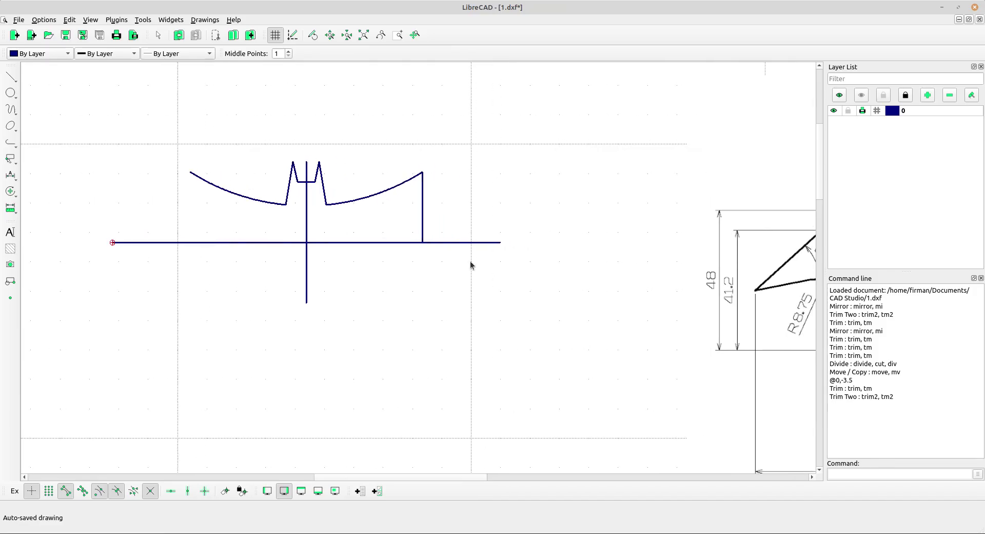
scroll(563, 281, down, 3)
middle_drag(563, 281, 387, 253)
scroll(319, 208, up, 2)
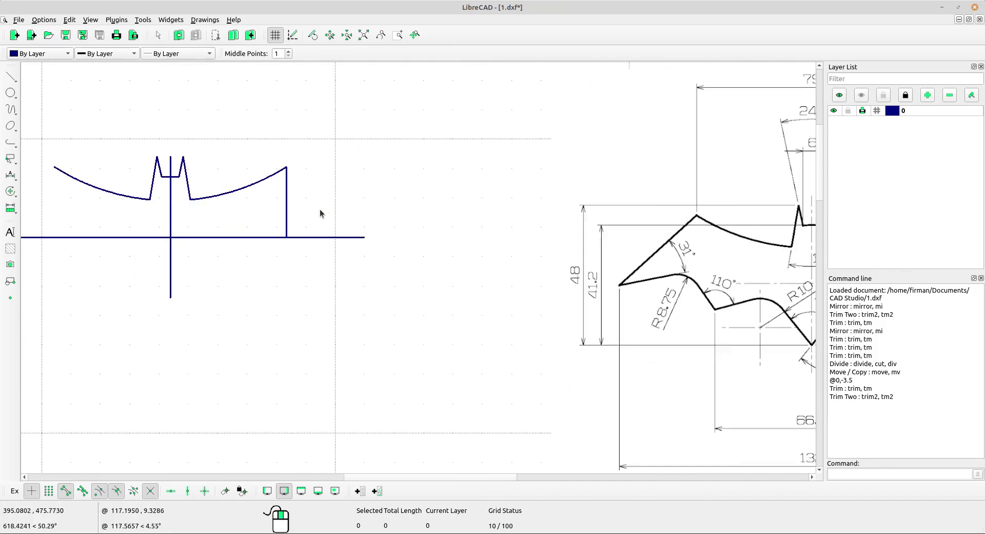
click(286, 201)
key(Delete)
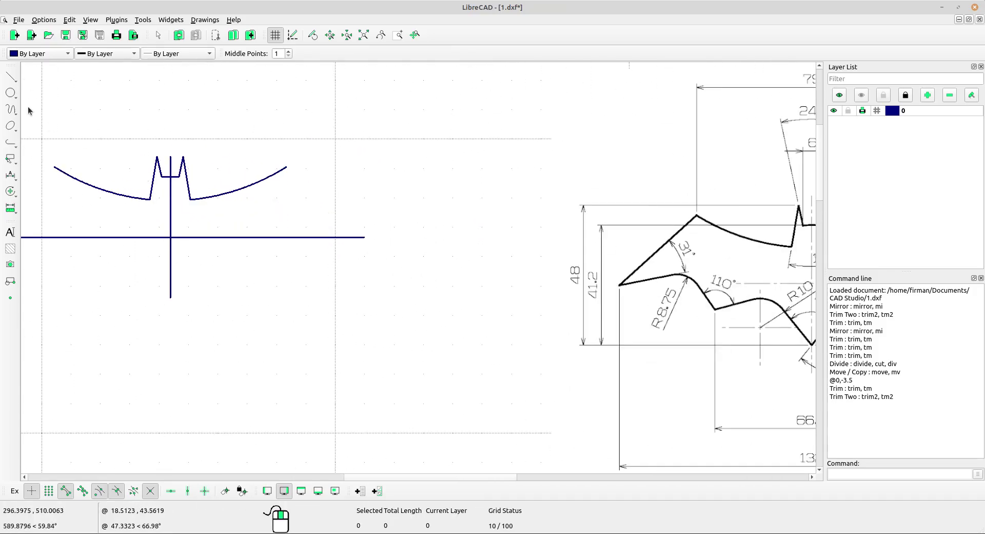
Draw 2-point lines from each wing-curve end to the baseline's ends, then select the long baseline.
click(11, 77)
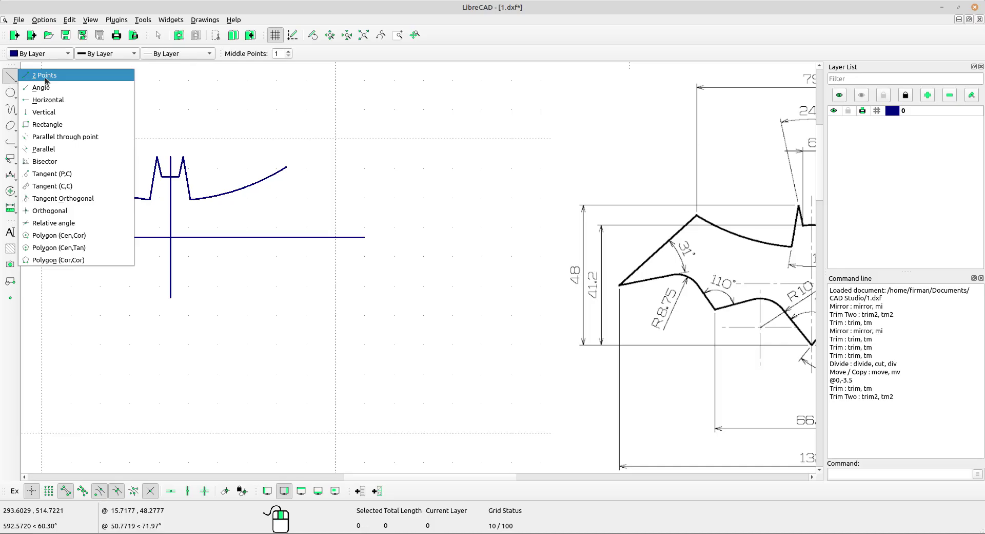
click(47, 80)
click(287, 167)
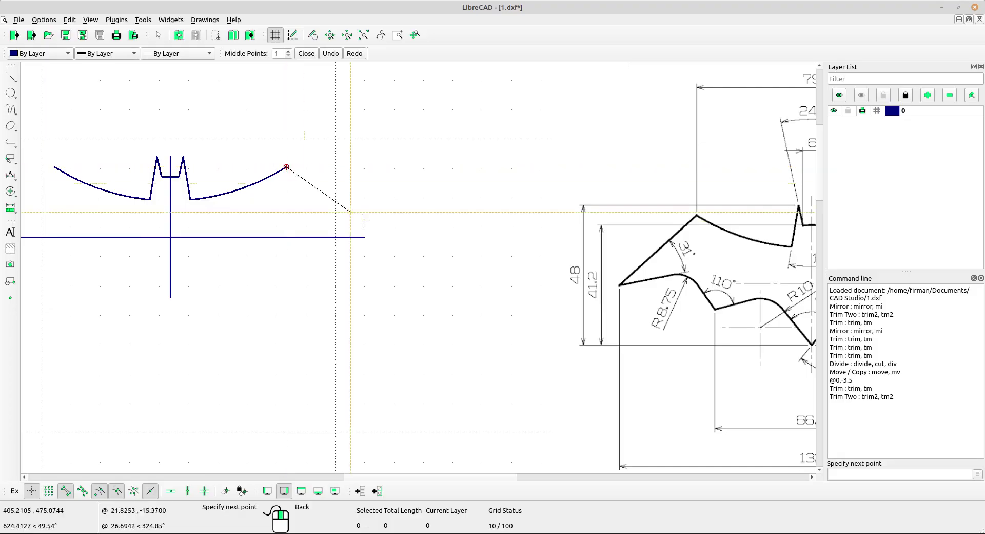
click(364, 228)
right_click(400, 176)
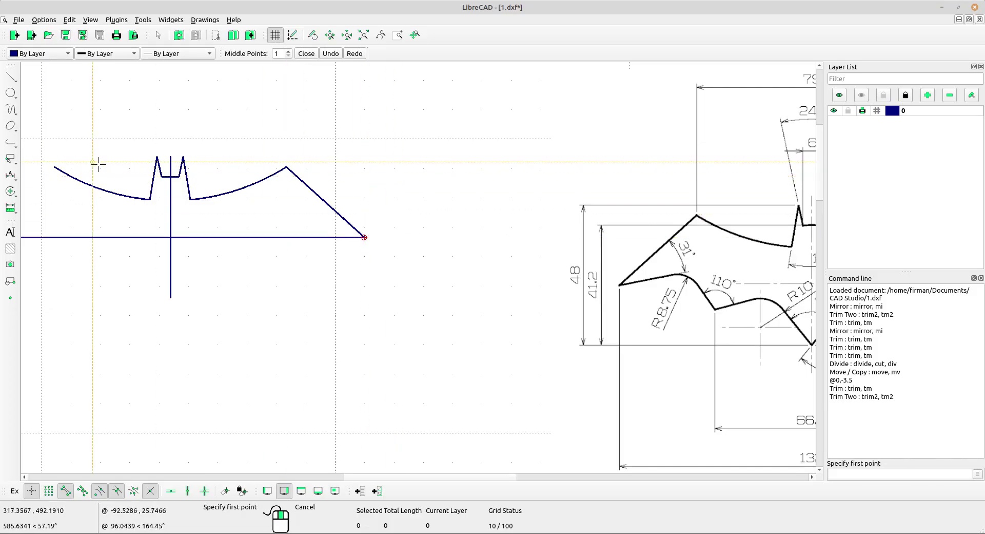
middle_drag(68, 171, 171, 174)
click(157, 170)
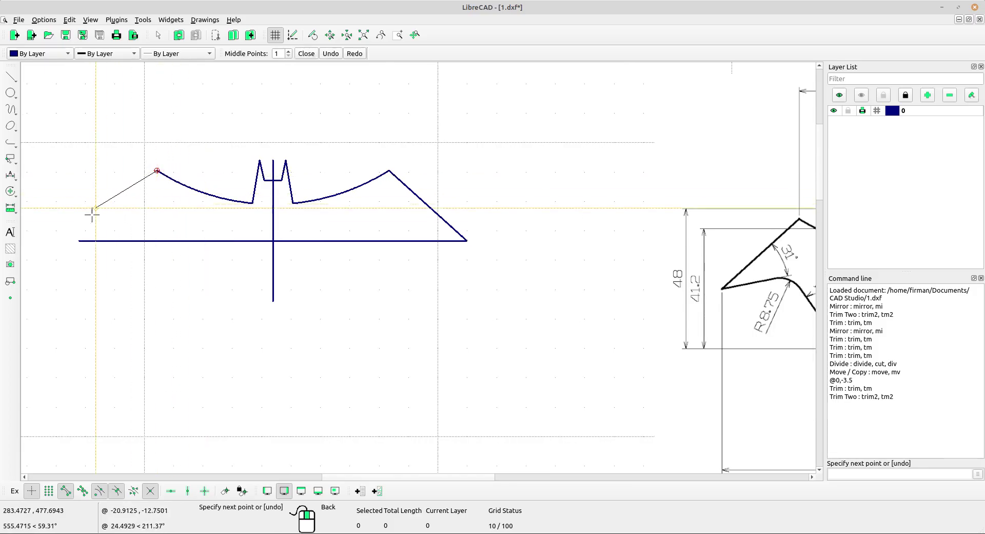
click(79, 240)
right_click(169, 201)
right_click(461, 212)
scroll(461, 231, down, 3)
middle_drag(491, 291, 338, 216)
drag(253, 193, 226, 158)
Delete the long horizontal baseline and zoom in on the reference's lower edge.
key(Delete)
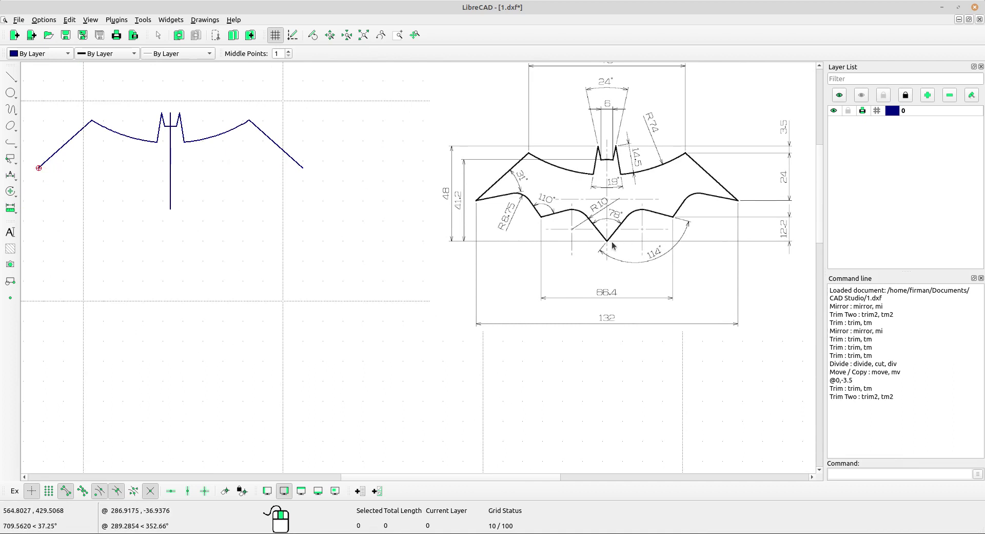
scroll(609, 238, up, 2)
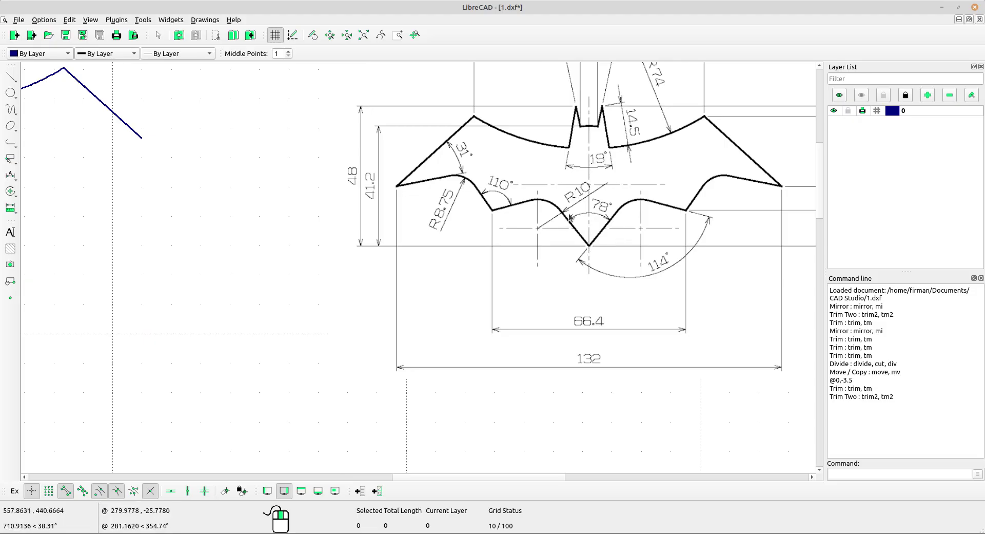
scroll(592, 221, up, 2)
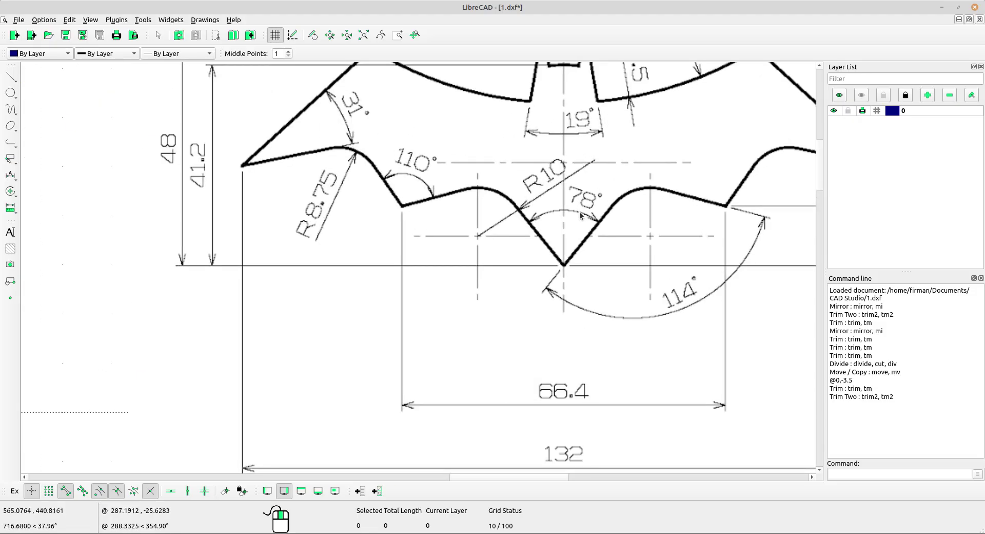
scroll(592, 226, up, 3)
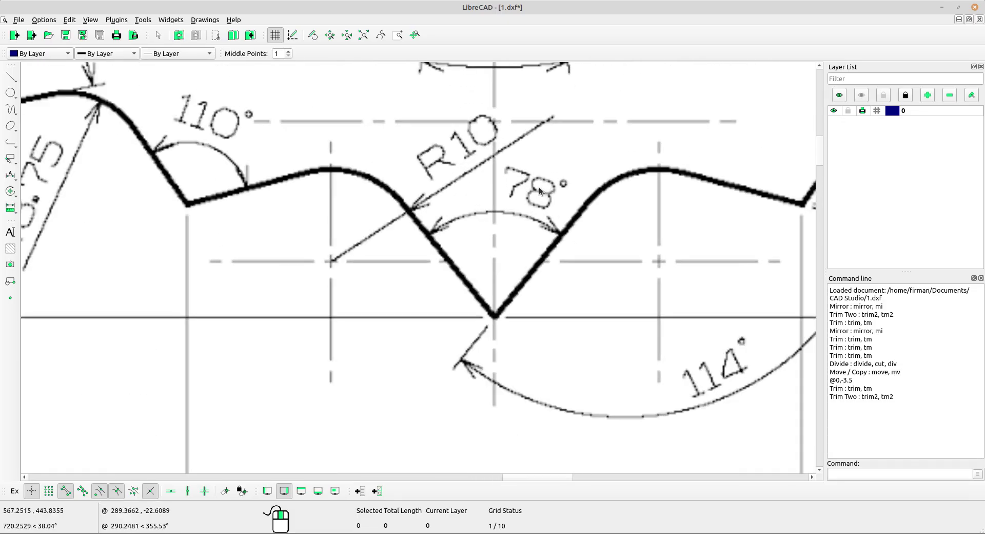
scroll(555, 199, down, 12)
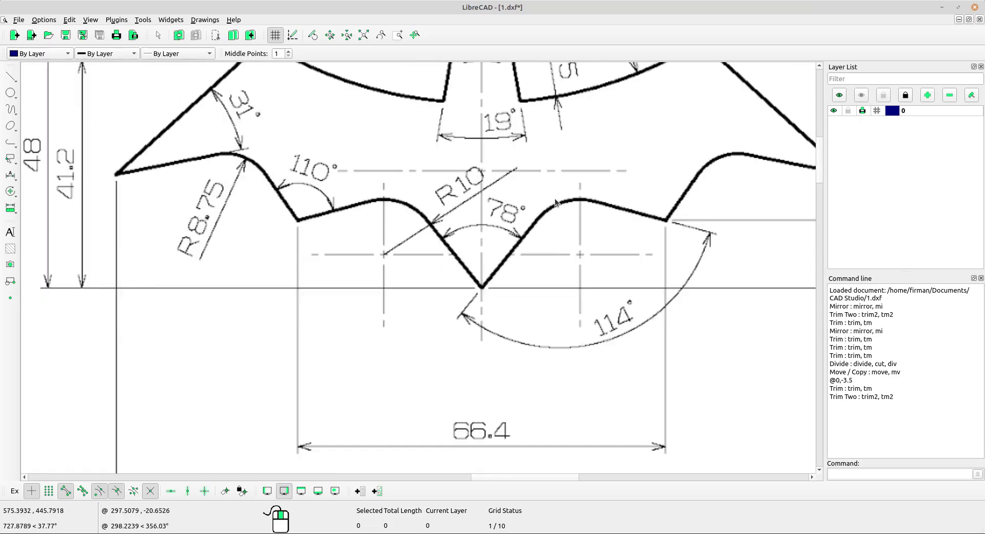
mouse_move(221, 215)
middle_down()
mouse_move(487, 214)
mouse_move(390, 188)
middle_up()
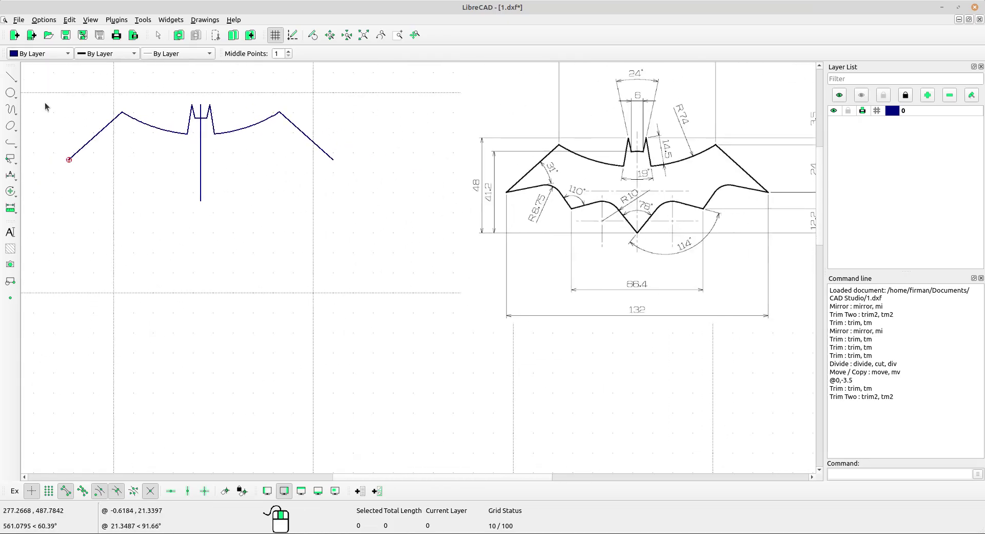
click(10, 76)
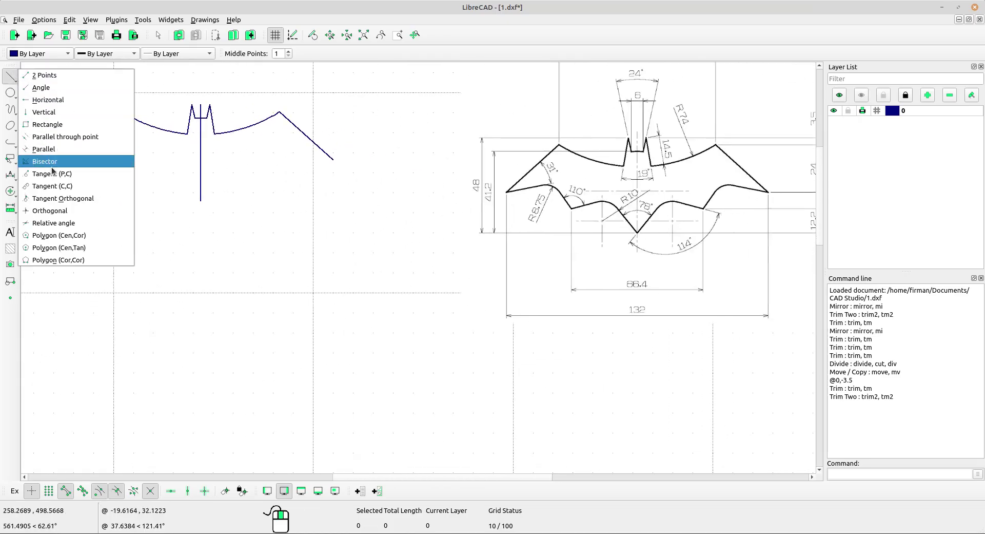
Draw a relative-angle line at 78/2 (39°) to the centre line through its bottom end.
click(60, 222)
drag(335, 54, 299, 49)
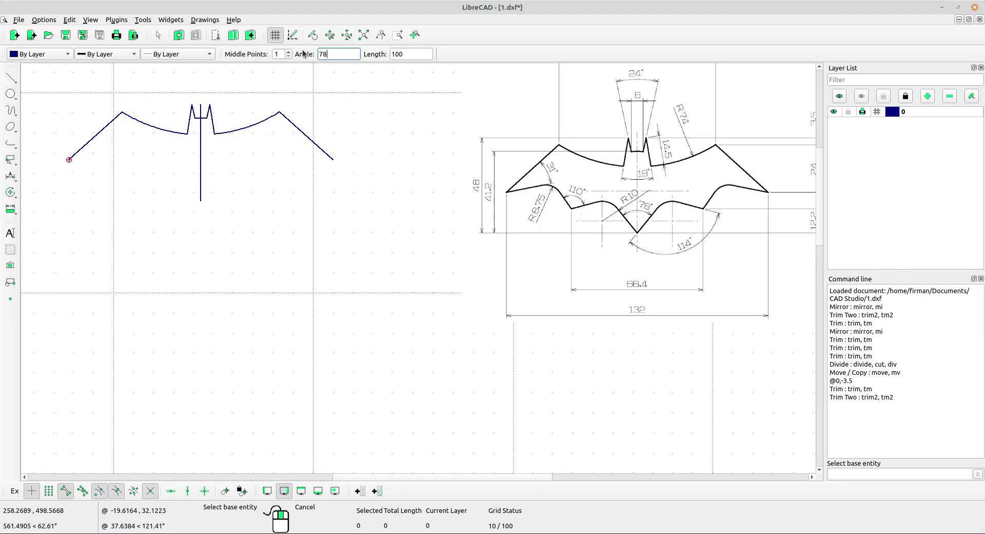
text(78/2)
click(201, 179)
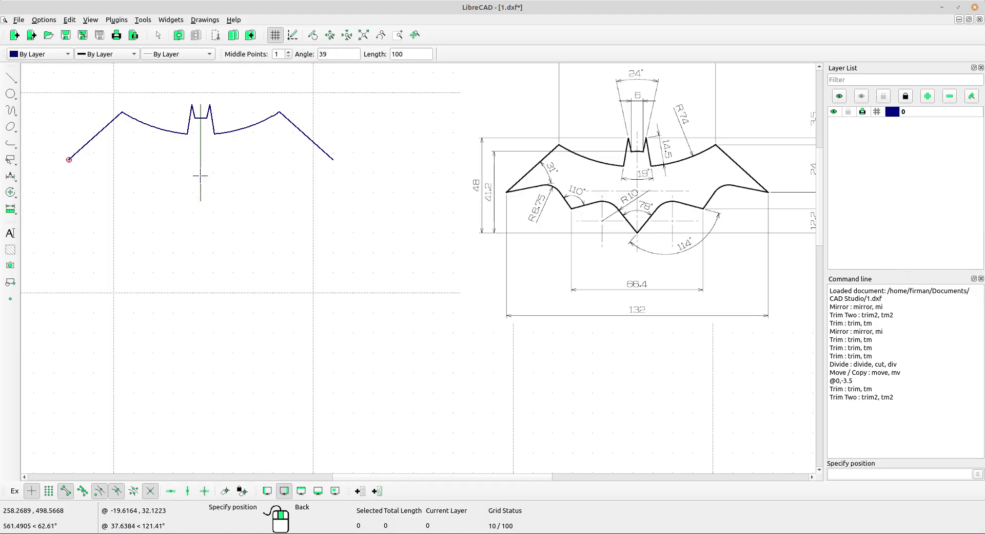
click(201, 201)
right_click(195, 156)
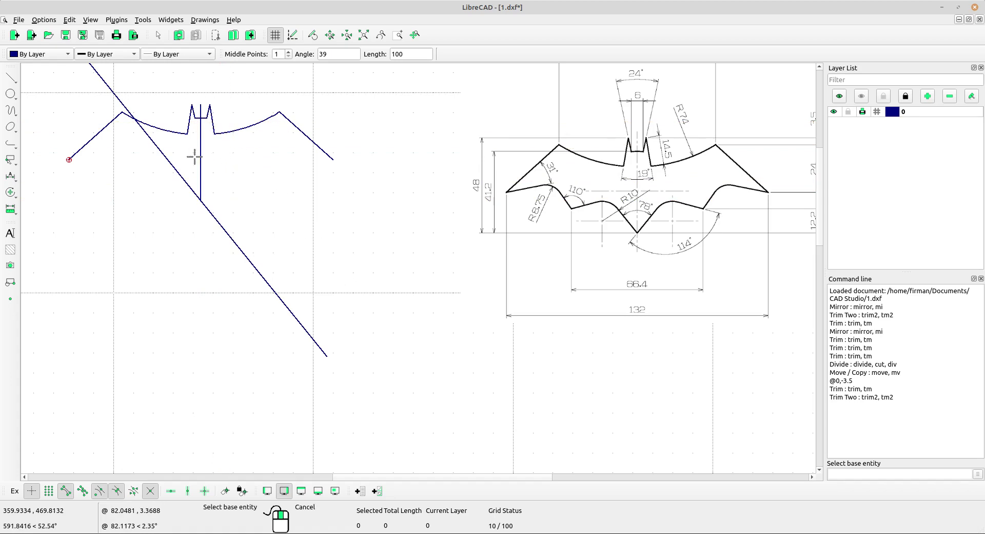
right_click(212, 184)
Trim the 39° slanted line against the vertical centre line with Trim Two.
click(11, 191)
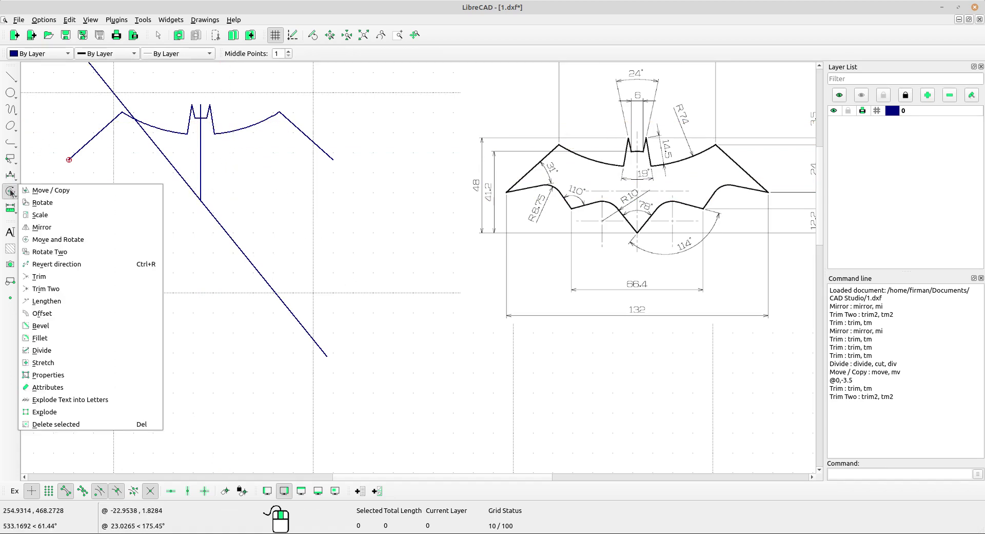
click(46, 288)
click(192, 186)
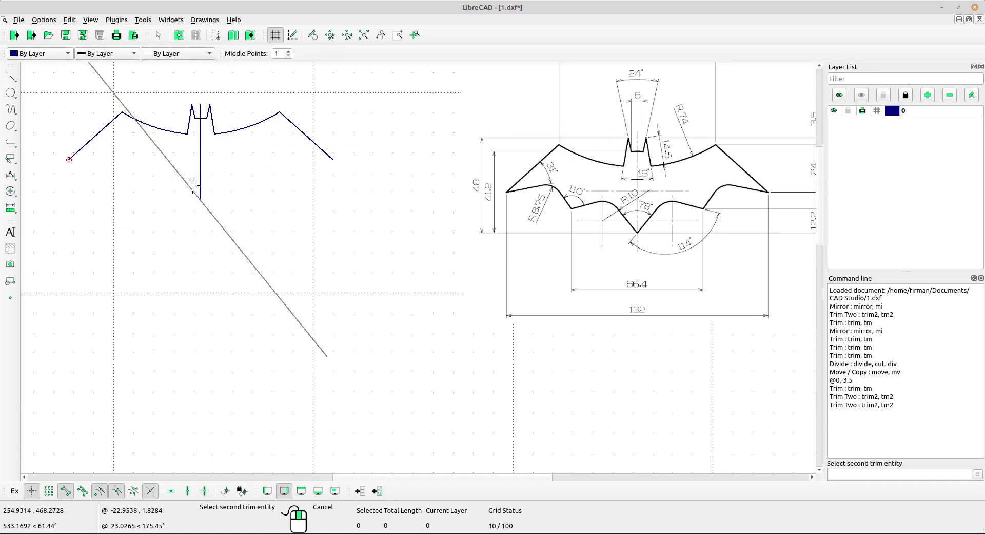
click(201, 182)
right_click(221, 177)
right_click(221, 177)
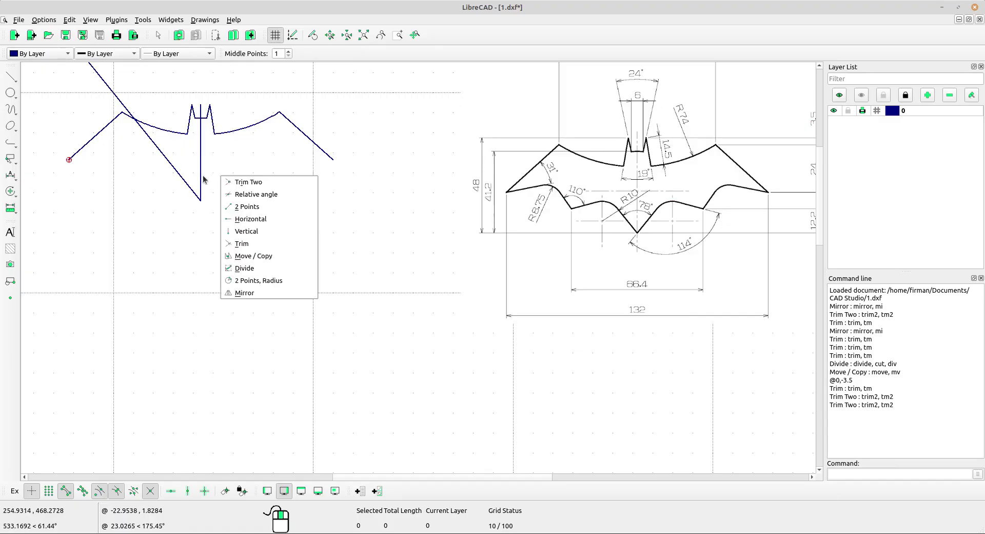
Mirror the slanted line about the vertical centre line, keeping the original, forming the V.
drag(192, 164, 139, 151)
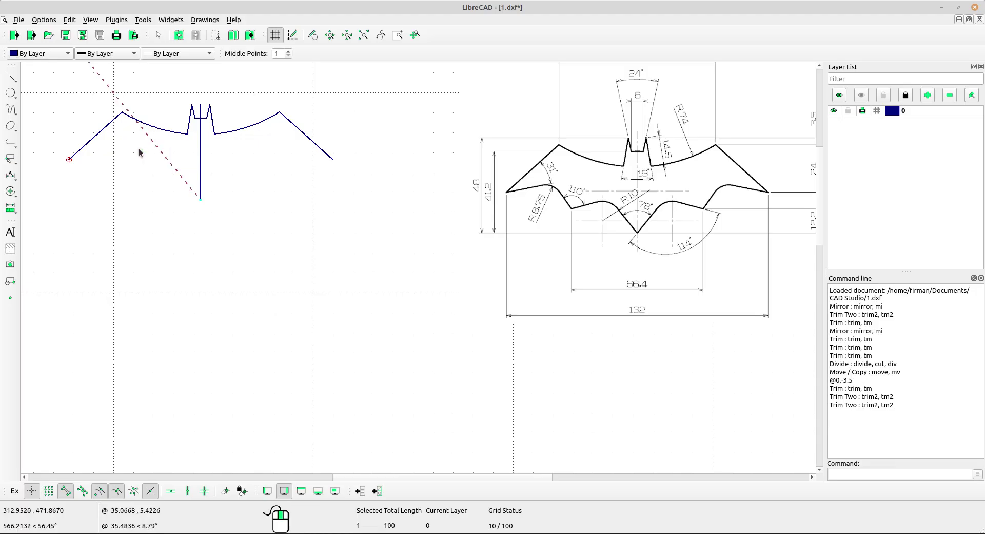
scroll(139, 150, down, 2)
middle_drag(282, 190, 261, 208)
click(11, 191)
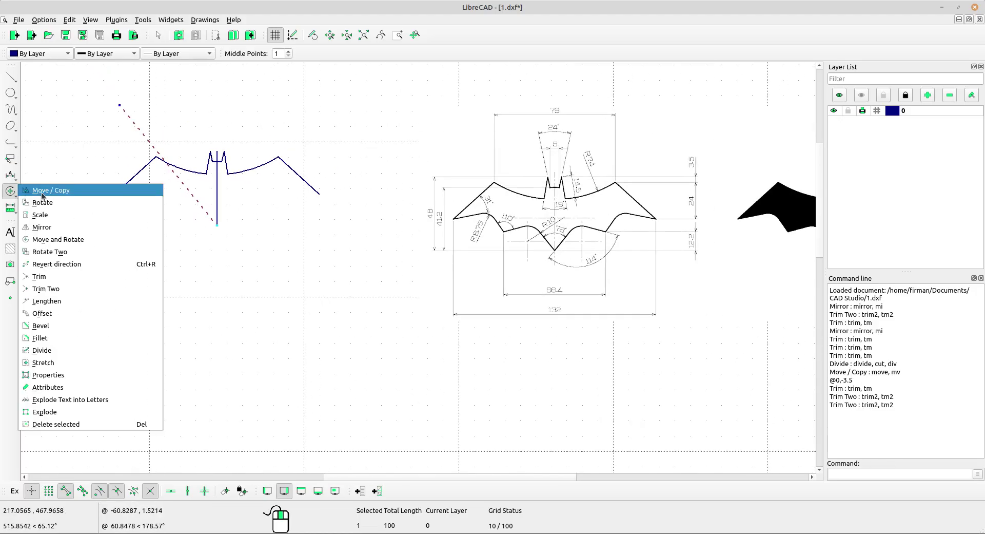
click(51, 228)
scroll(219, 146, up, 2)
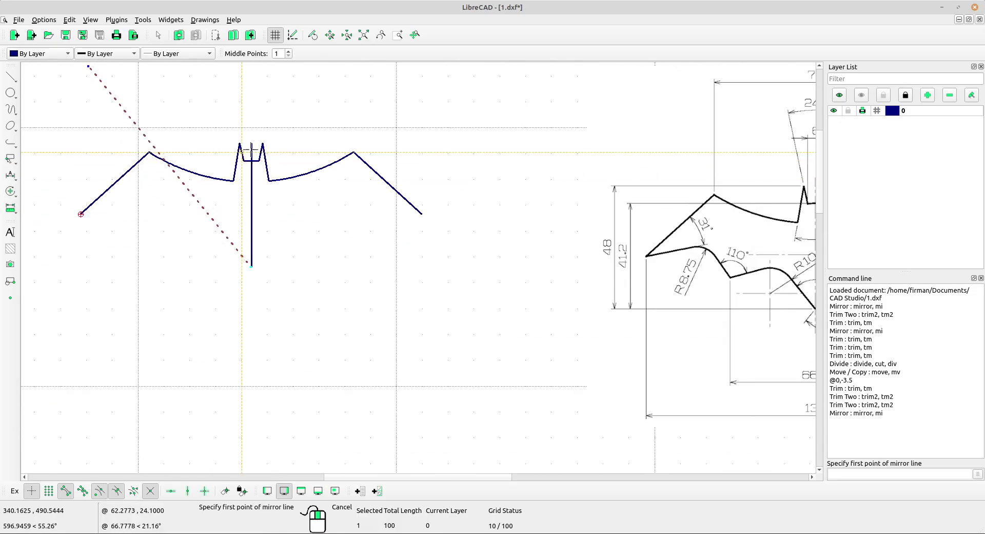
click(251, 144)
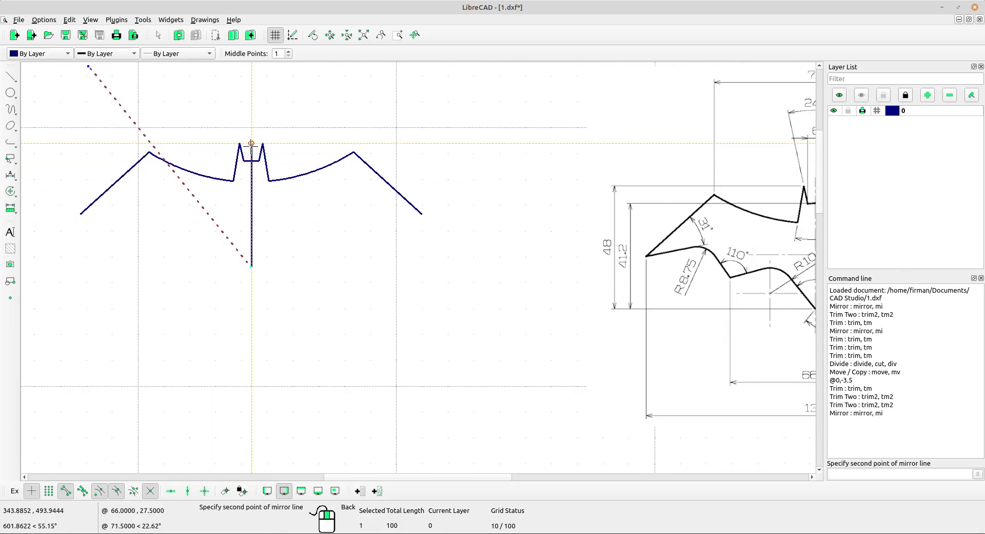
click(252, 265)
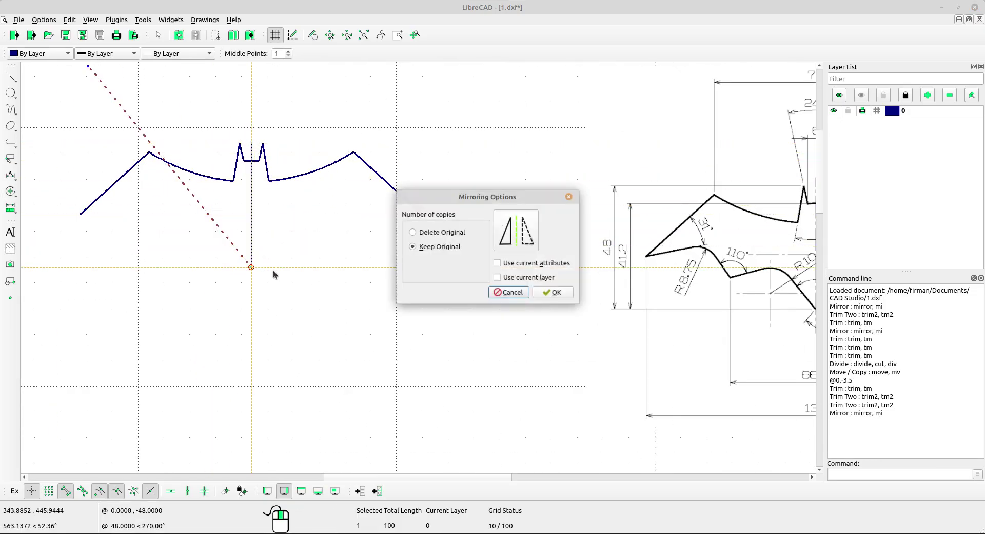
click(554, 292)
middle_drag(524, 305, 370, 238)
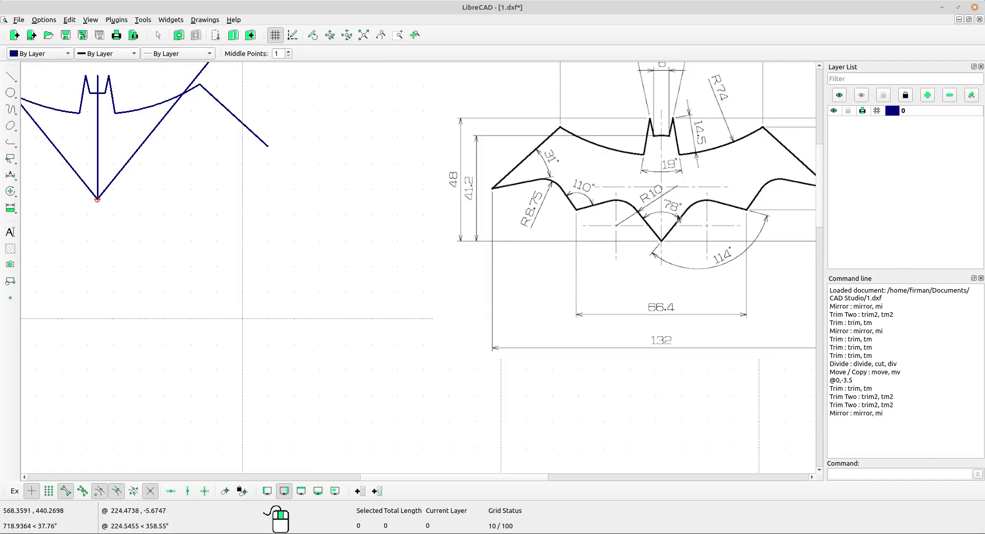
Pan and zoom around the reference to read its 66.4, 132 and 12.2 dimensions.
scroll(706, 273, up, 1)
middle_drag(705, 274, 657, 240)
scroll(662, 235, down, 2)
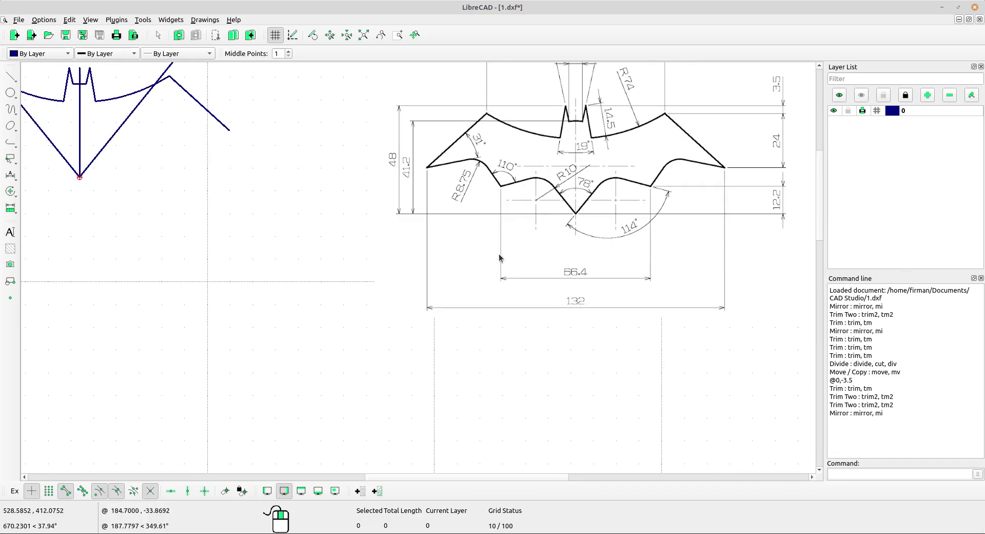
middle_drag(533, 247, 538, 243)
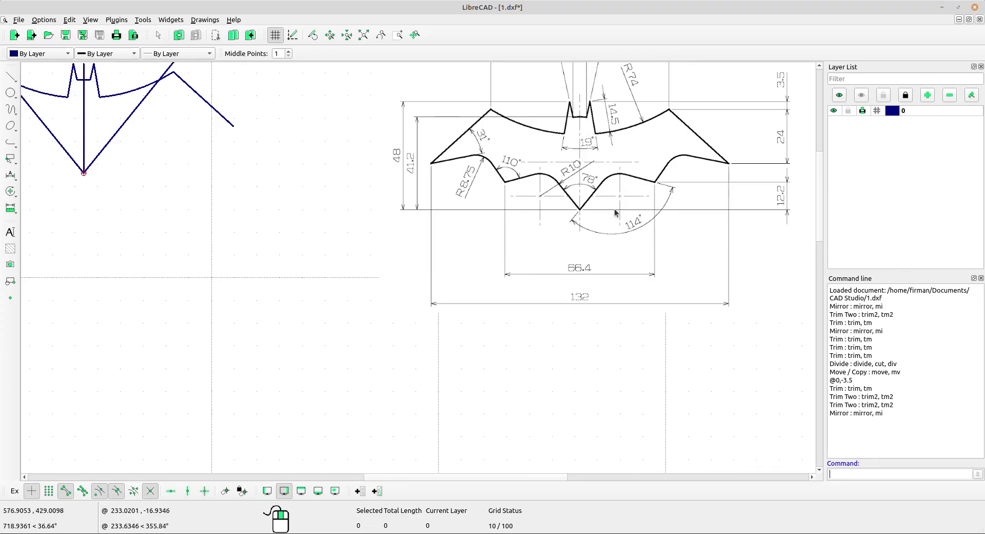
scroll(655, 185, up, 4)
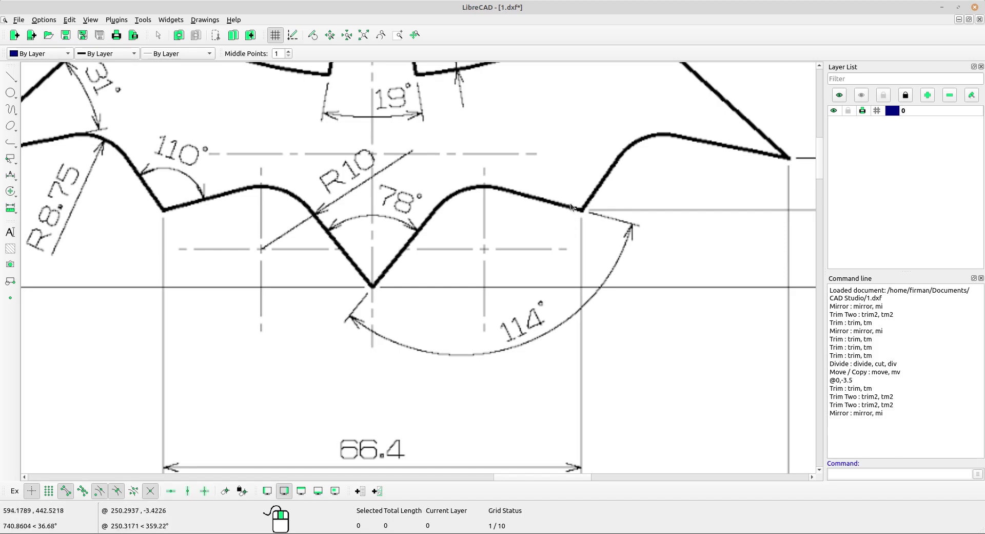
scroll(581, 211, down, 5)
middle_drag(578, 254, 674, 259)
scroll(626, 245, up, 1)
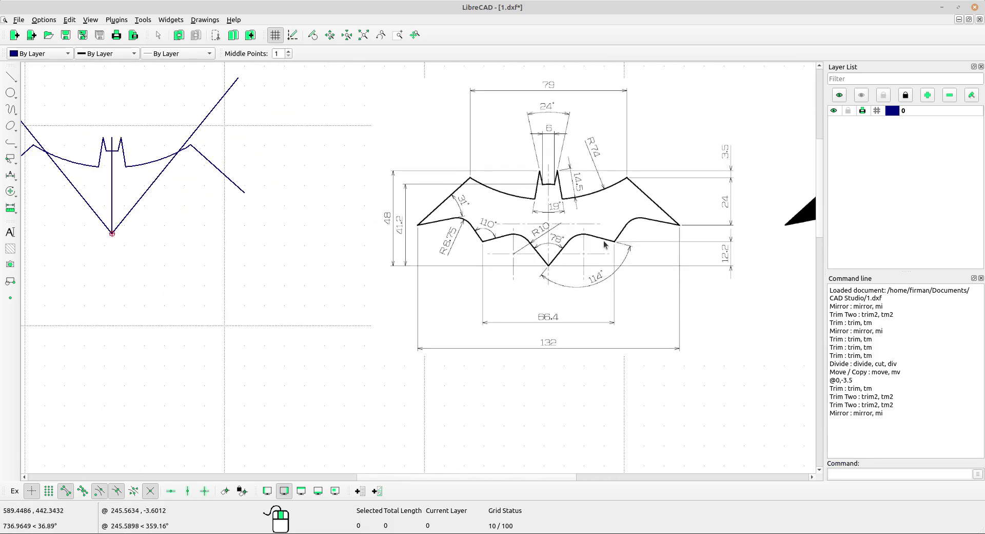
middle_drag(604, 244, 607, 264)
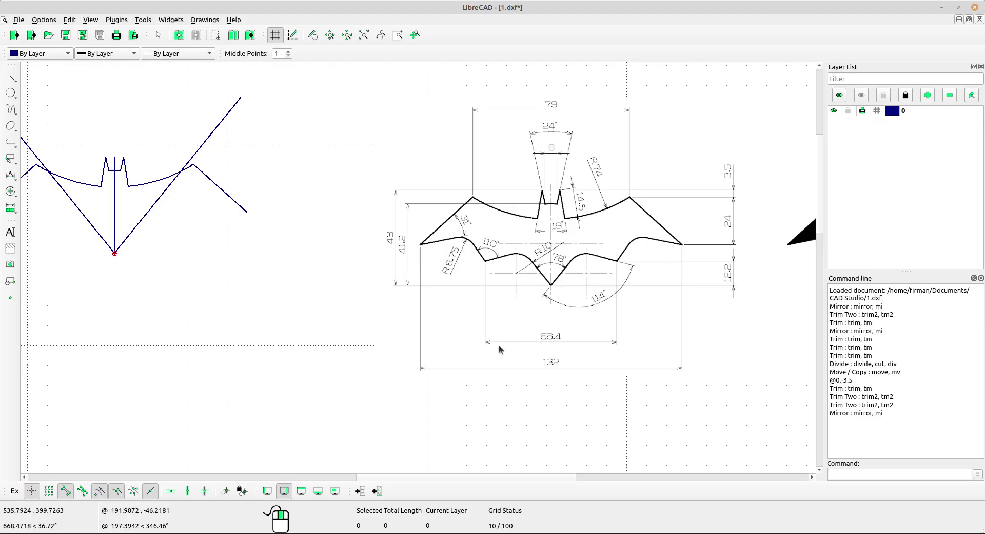
scroll(537, 351, up, 4)
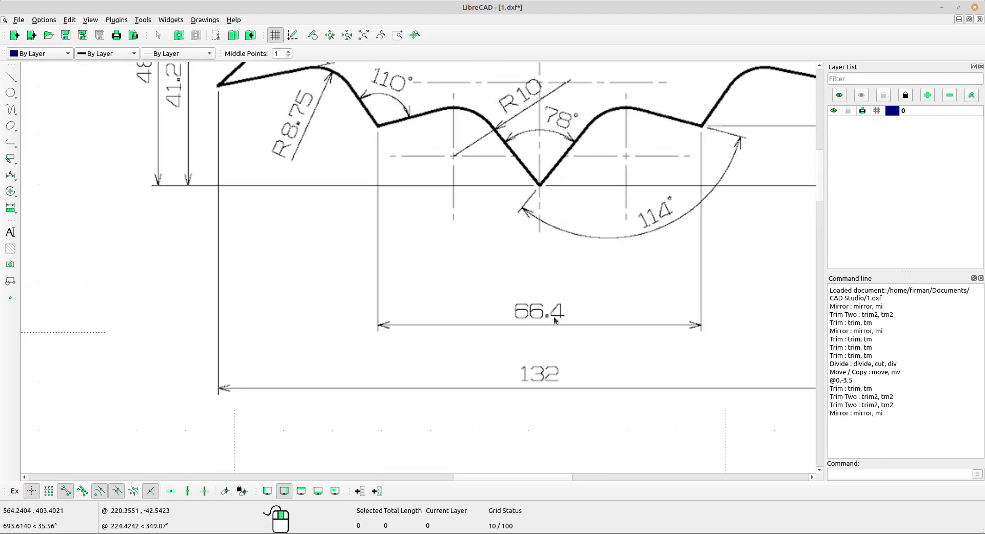
middle_drag(595, 297, 550, 349)
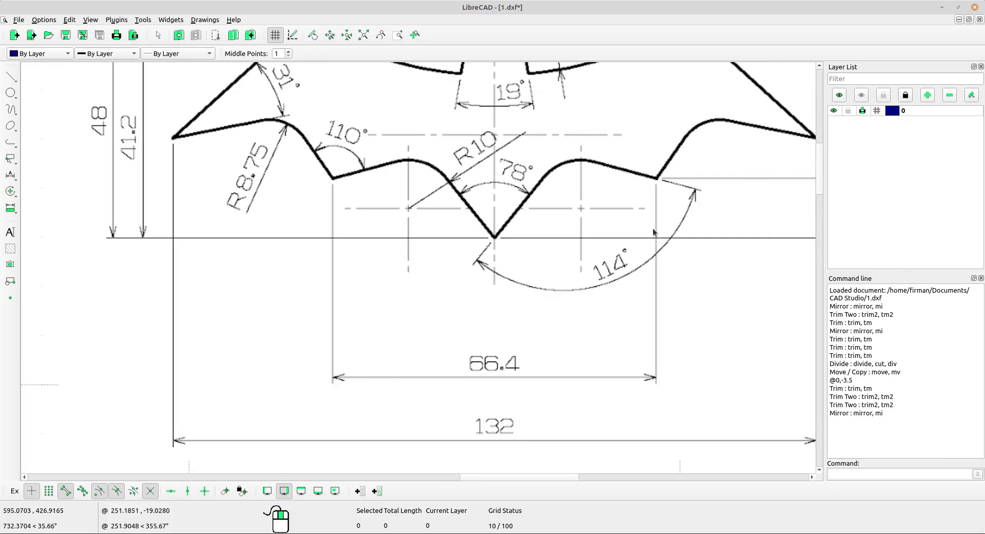
scroll(507, 195, down, 1)
middle_drag(699, 241, 618, 260)
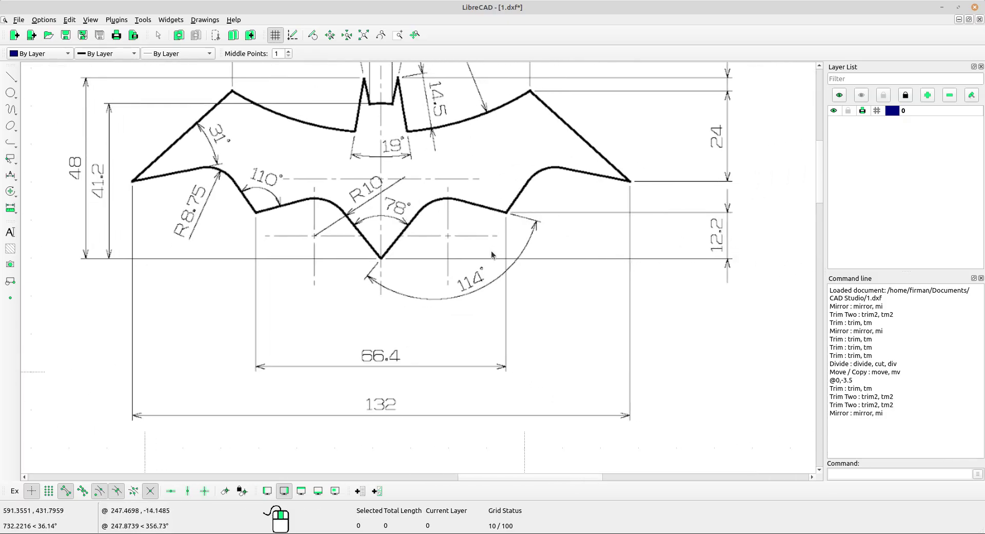
scroll(491, 253, down, 3)
middle_drag(503, 211, 442, 230)
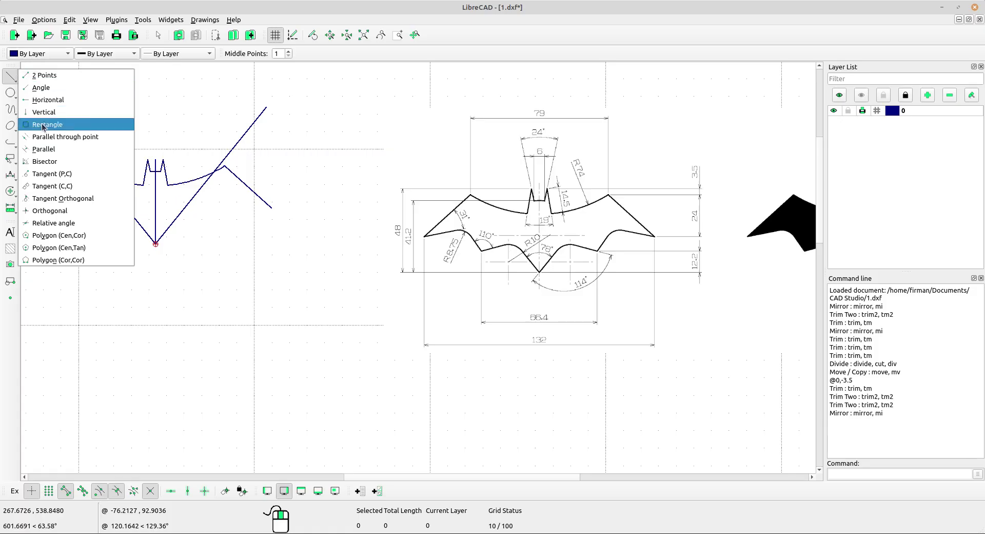
Draw a 12.2-unit vertical line, start-snapped, up from the sketch's bottom tip.
click(50, 116)
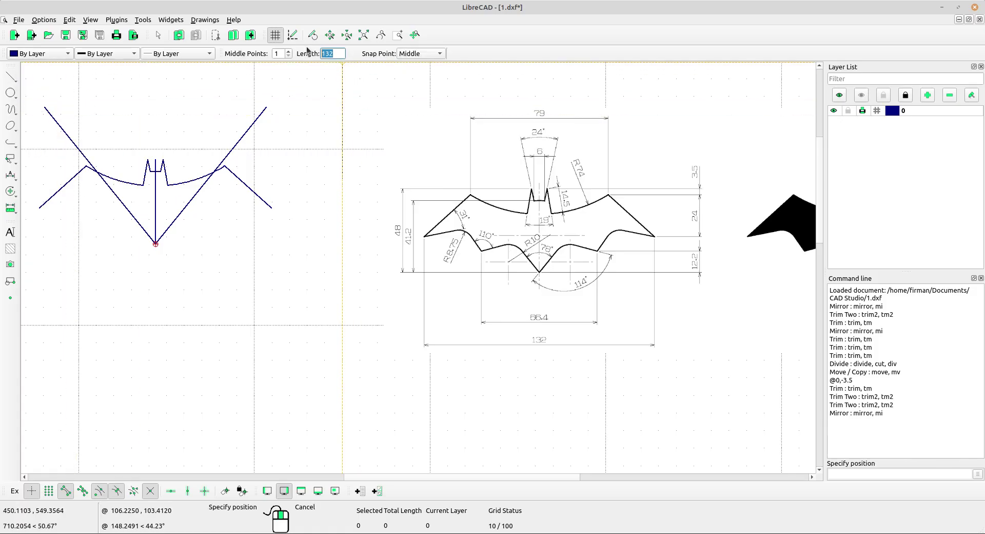
text(12.2)
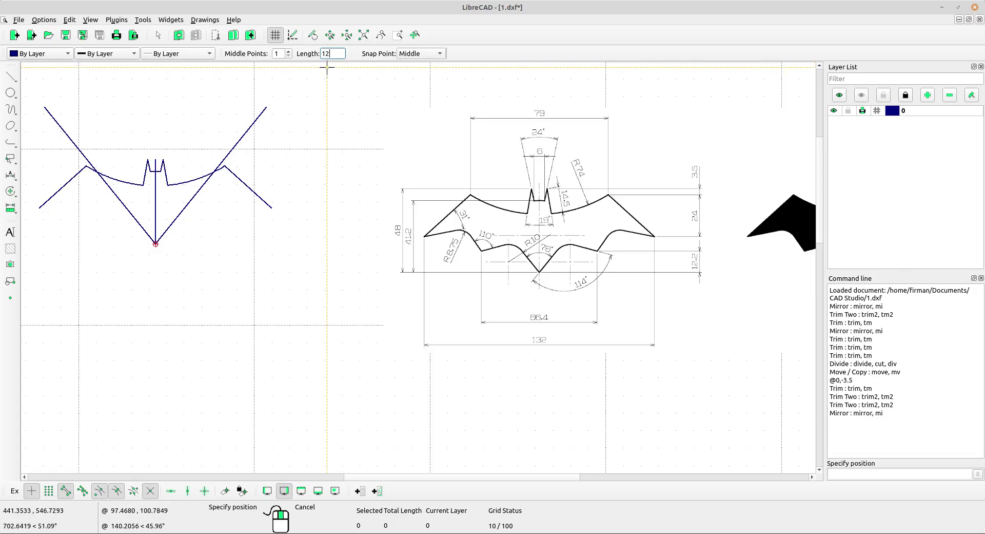
click(421, 54)
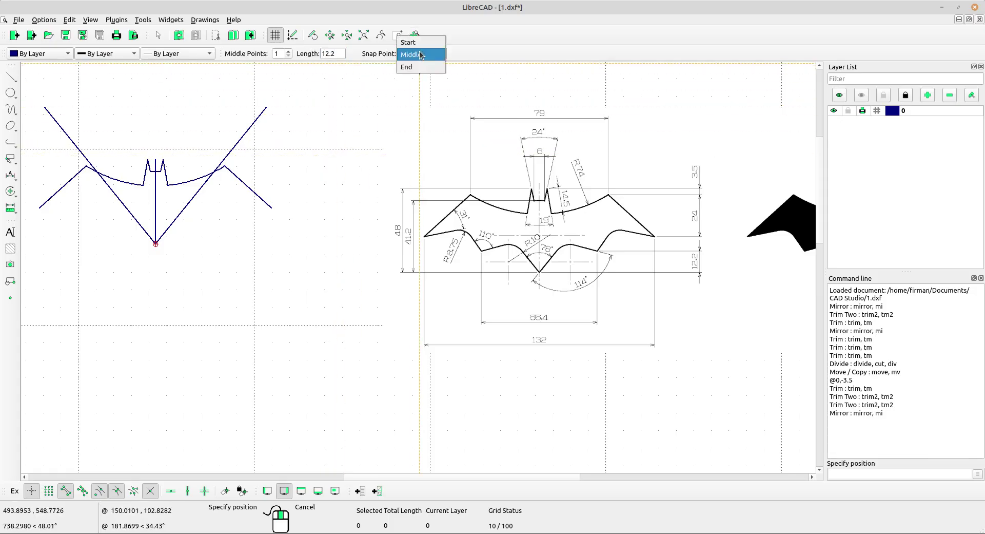
click(410, 39)
scroll(201, 233, up, 6)
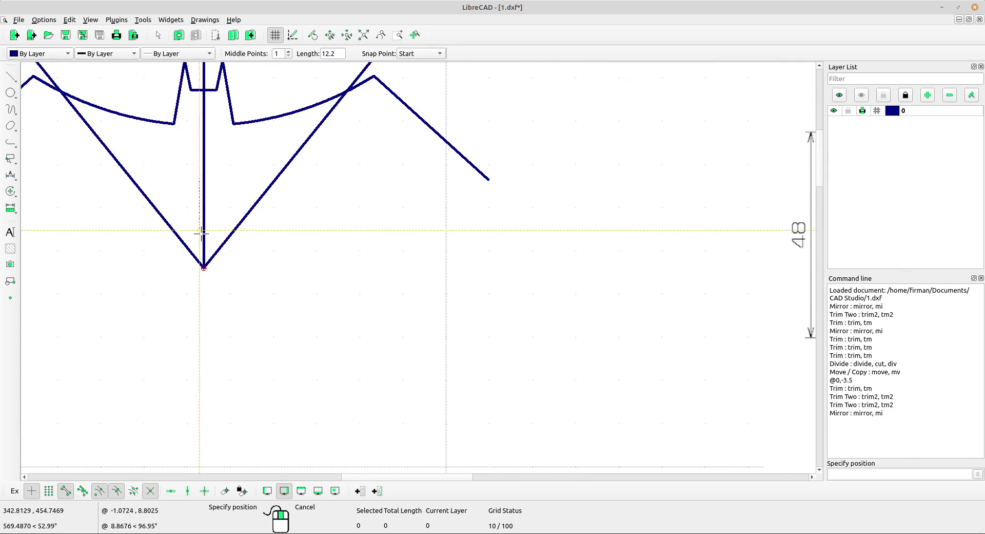
click(204, 268)
scroll(363, 233, down, 7)
middle_drag(457, 237, 319, 231)
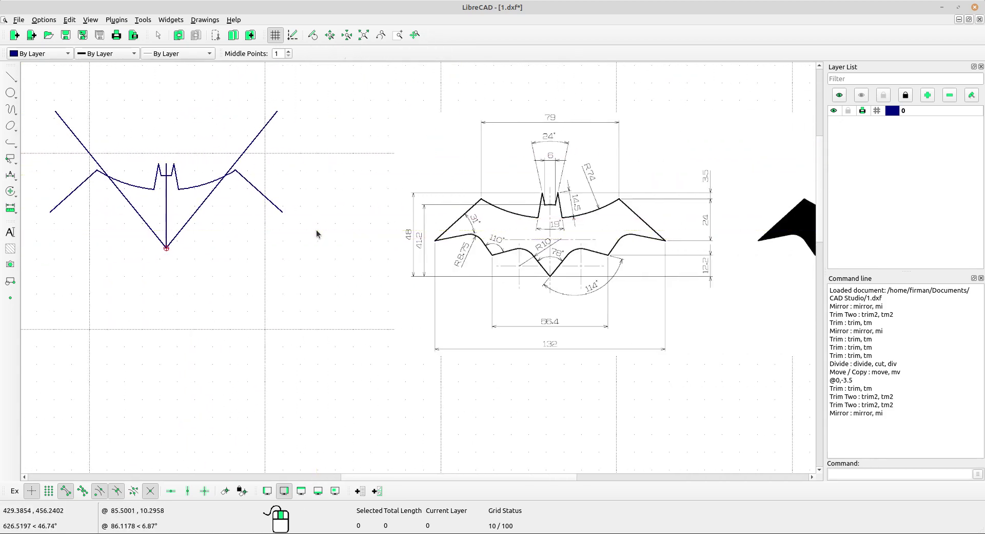
scroll(241, 231, up, 3)
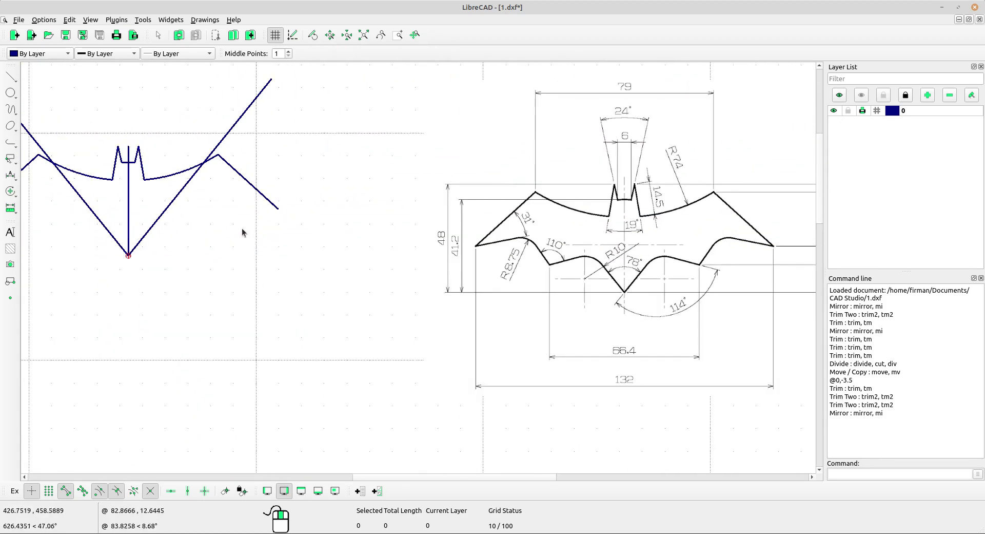
Add a 66.4-unit middle-snapped horizontal line at the 12.2 segment's top, then select that segment.
click(10, 77)
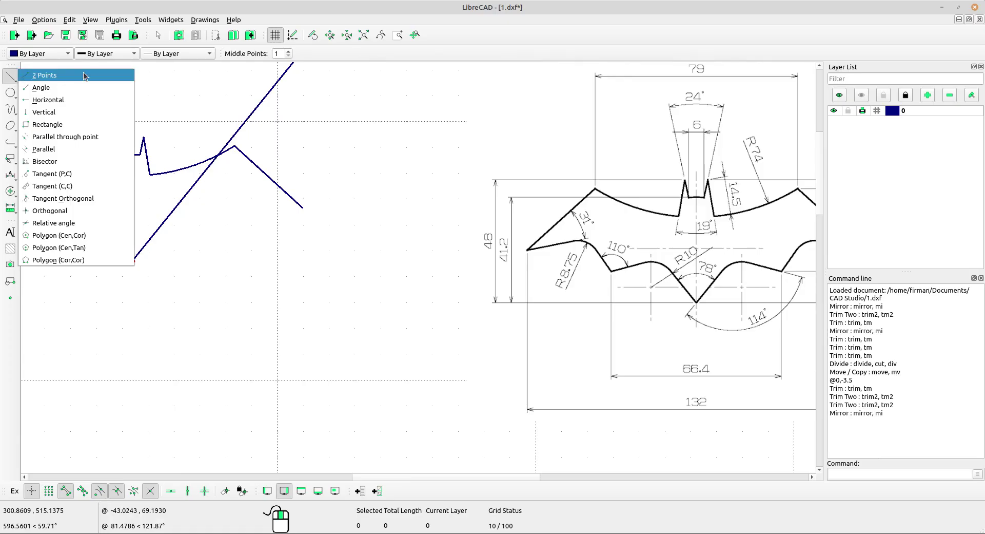
click(62, 100)
click(419, 53)
click(418, 70)
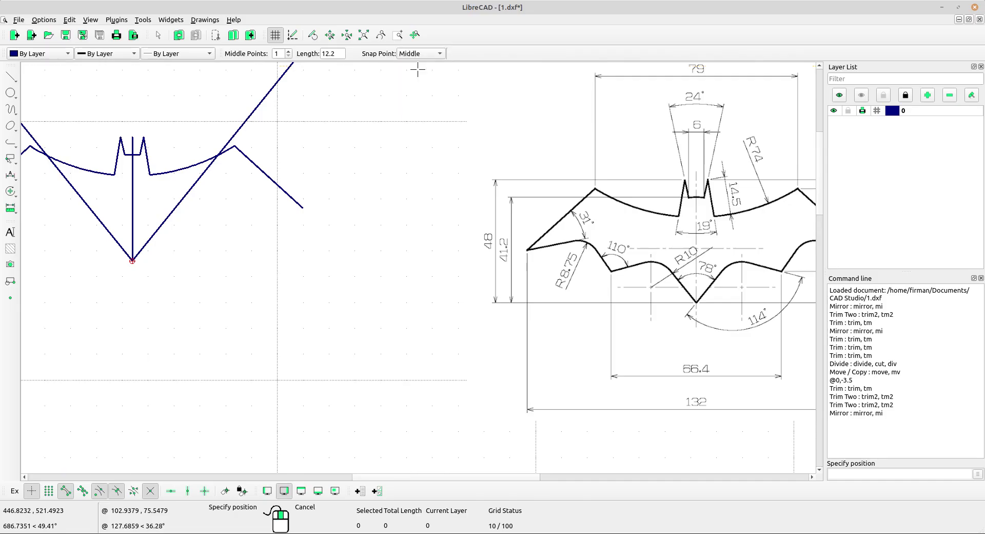
middle_drag(684, 359, 620, 320)
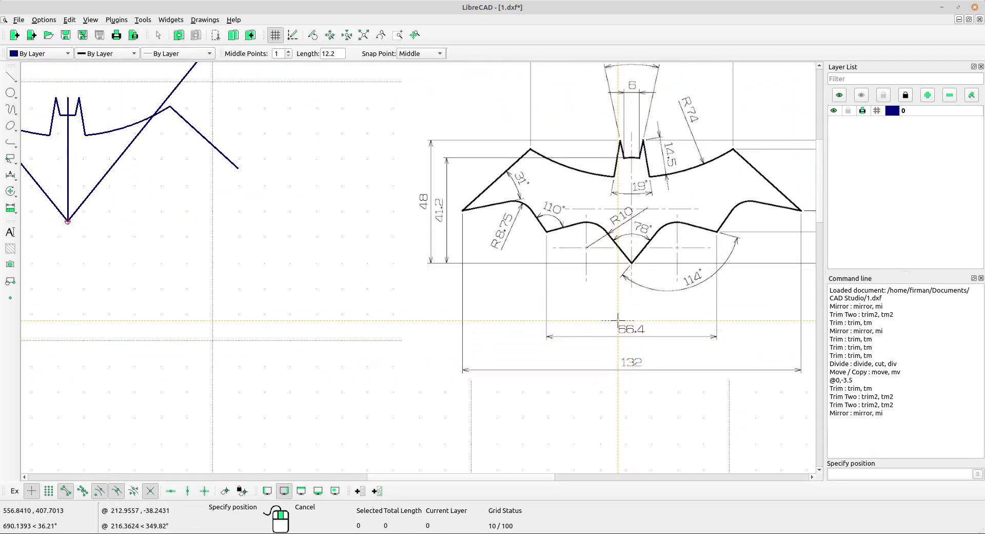
drag(342, 53, 307, 44)
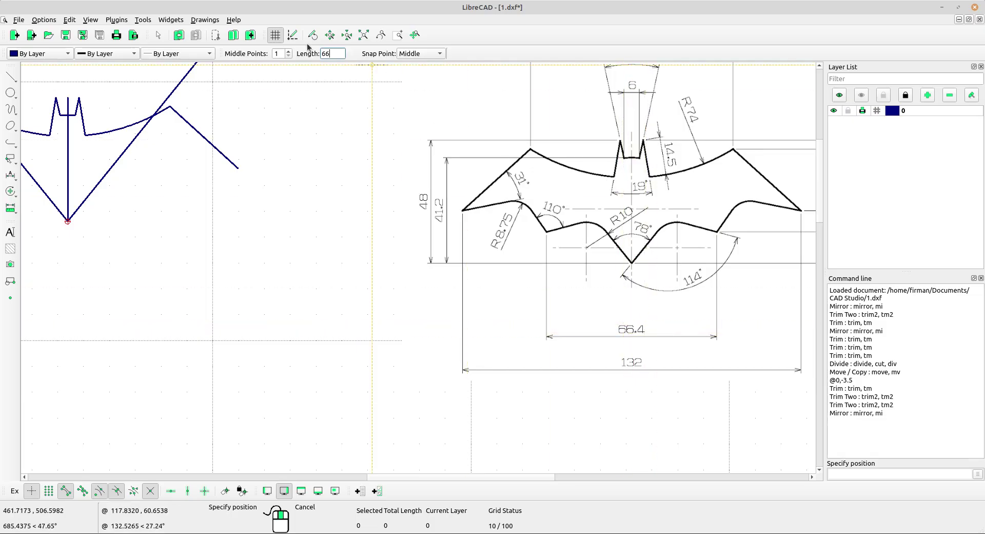
text(66.4)
middle_drag(214, 235, 331, 224)
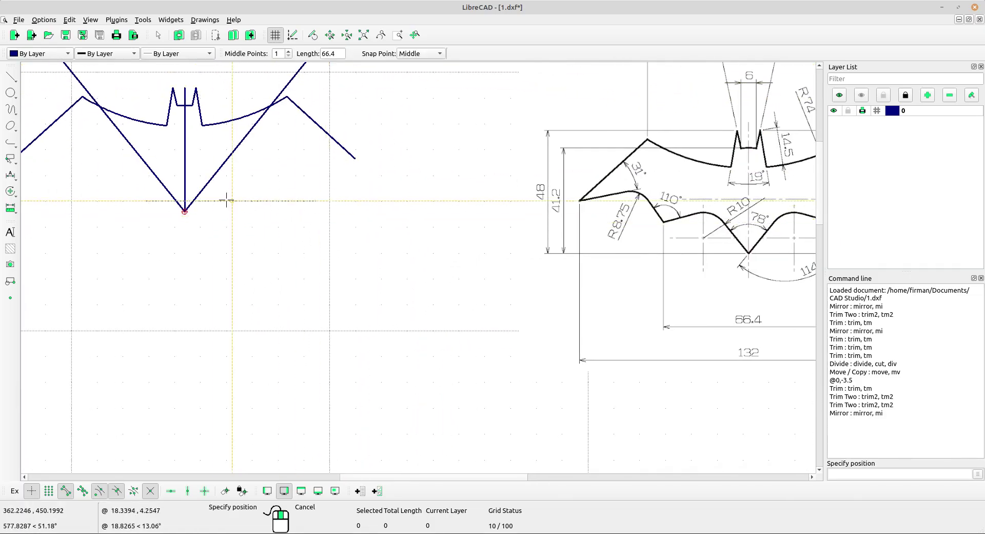
scroll(155, 172, up, 2)
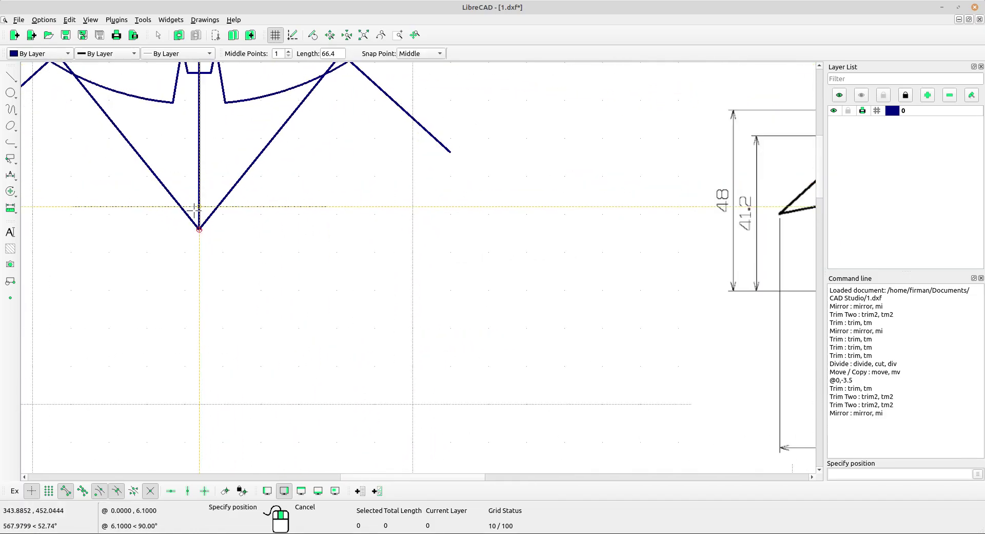
click(200, 170)
right_click(219, 166)
drag(181, 170, 227, 281)
scroll(232, 193, up, 2)
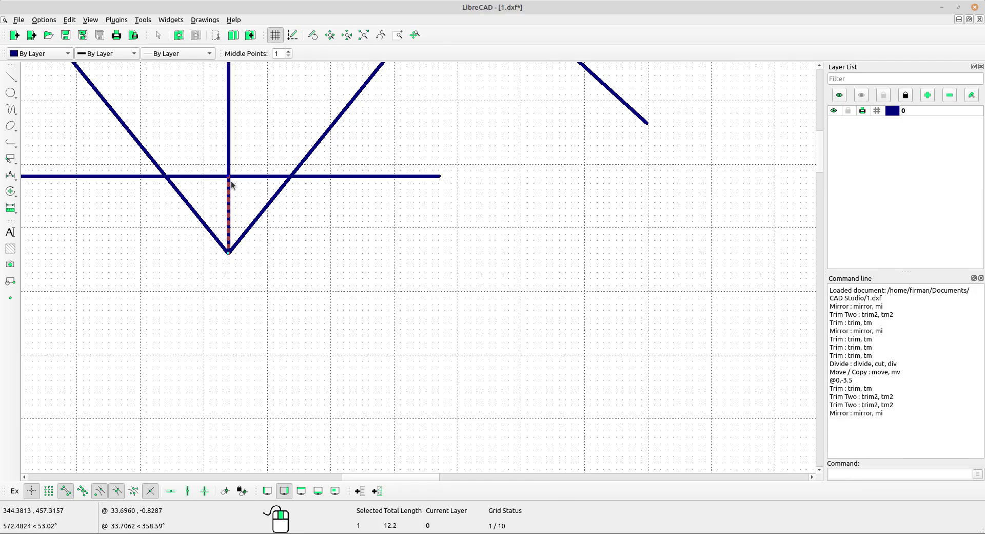
scroll(355, 255, down, 5)
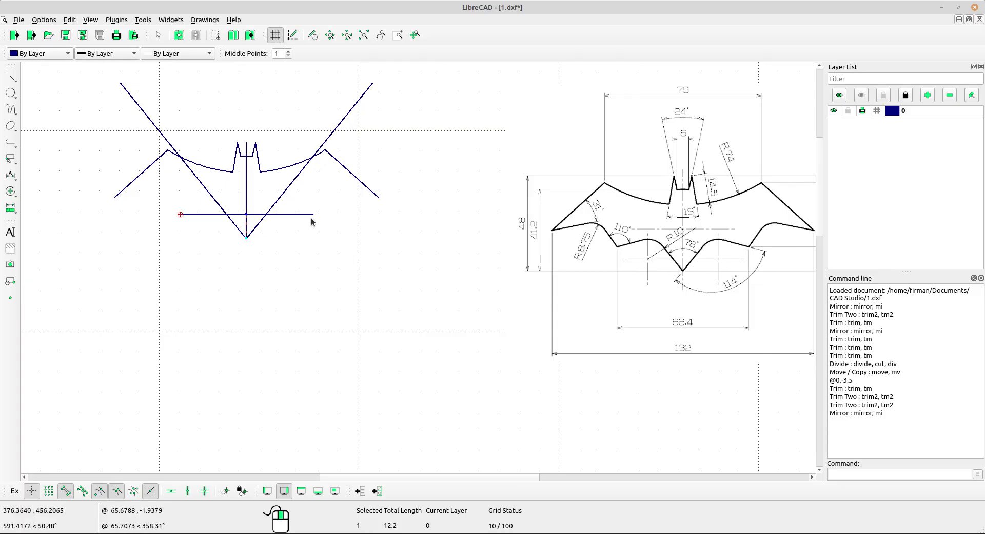
scroll(272, 234, up, 1)
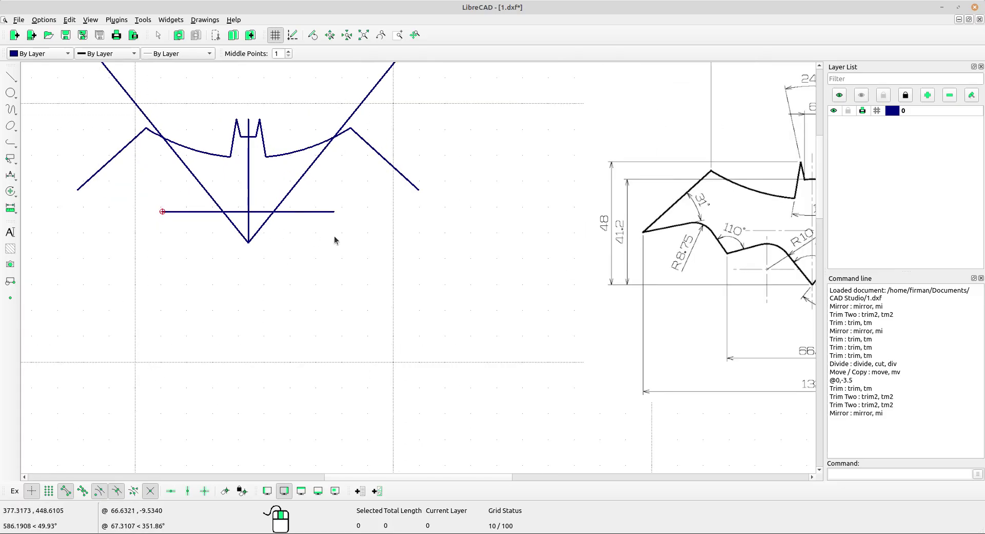
Trim both 39° diagonals back to the 66.4 line, keeping only the small V below it.
scroll(229, 210, up, 1)
click(10, 178)
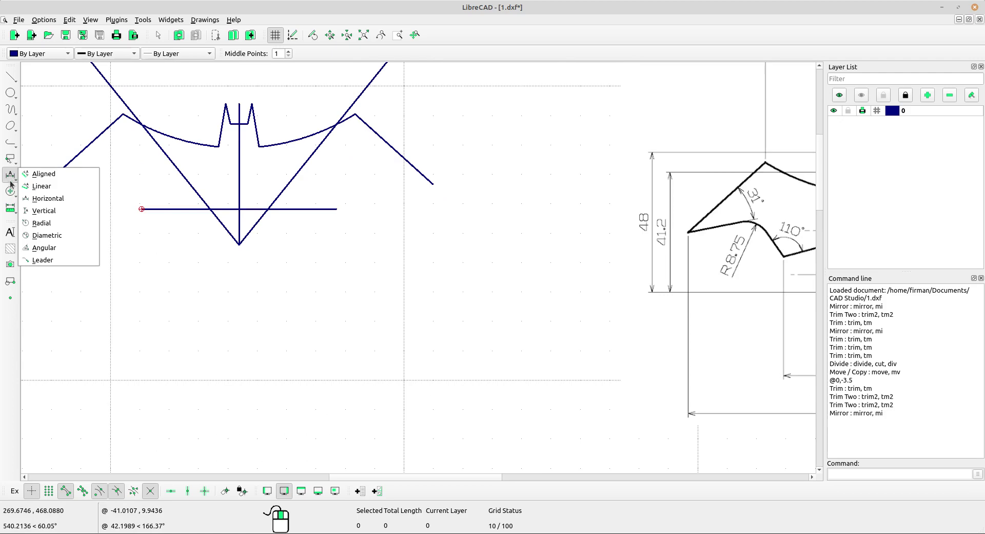
click(10, 190)
click(46, 276)
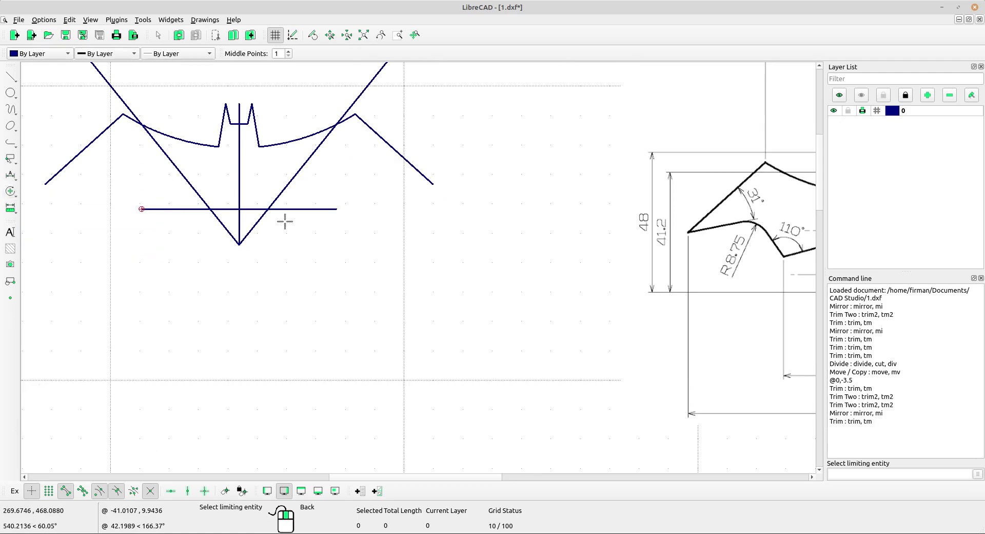
click(317, 208)
scroll(261, 204, up, 3)
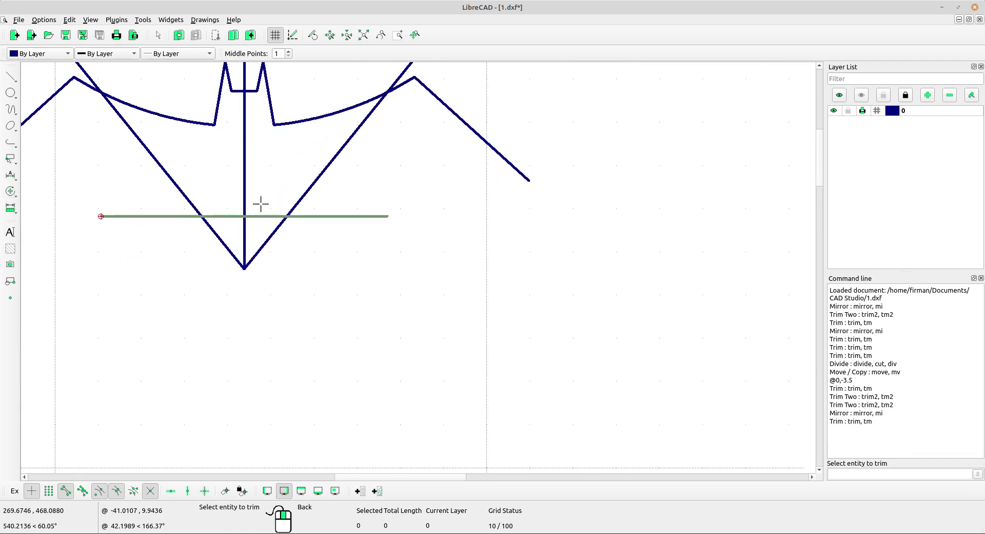
click(275, 227)
click(215, 231)
right_click(353, 145)
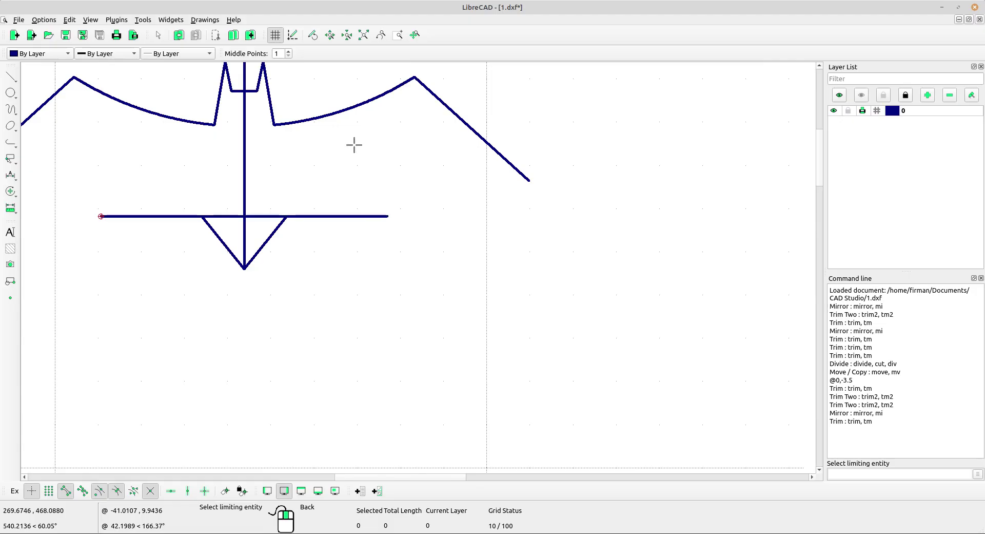
scroll(355, 154, down, 6)
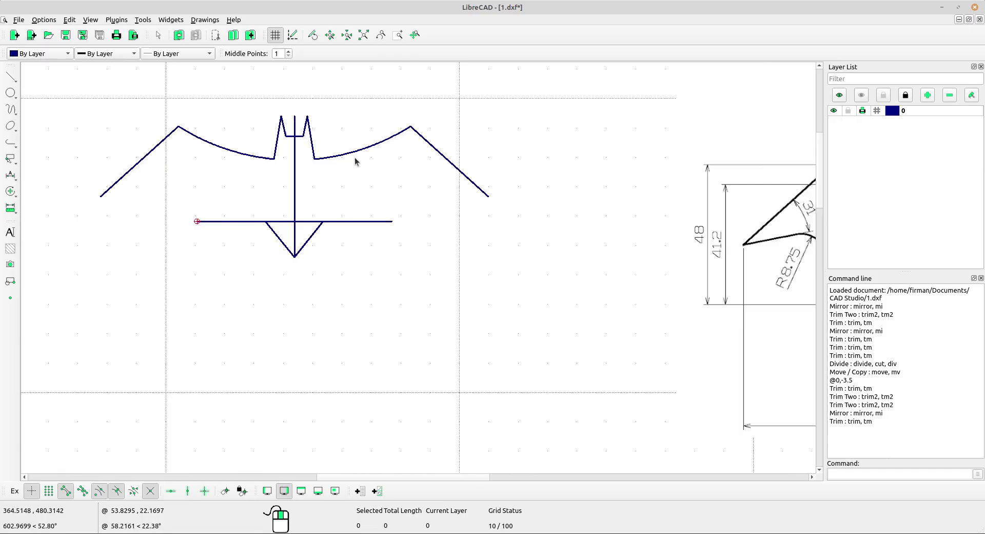
right_click(505, 241)
scroll(797, 270, up, 1)
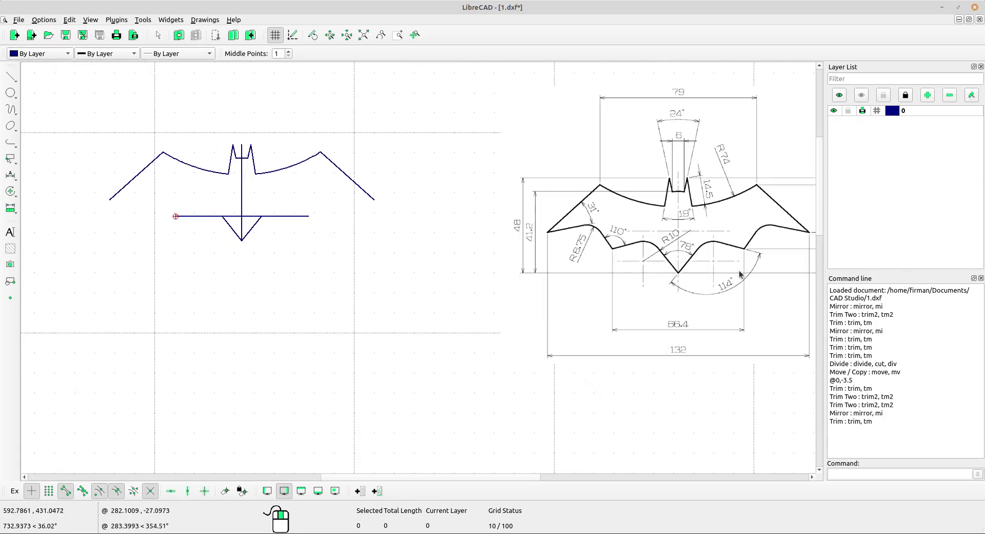
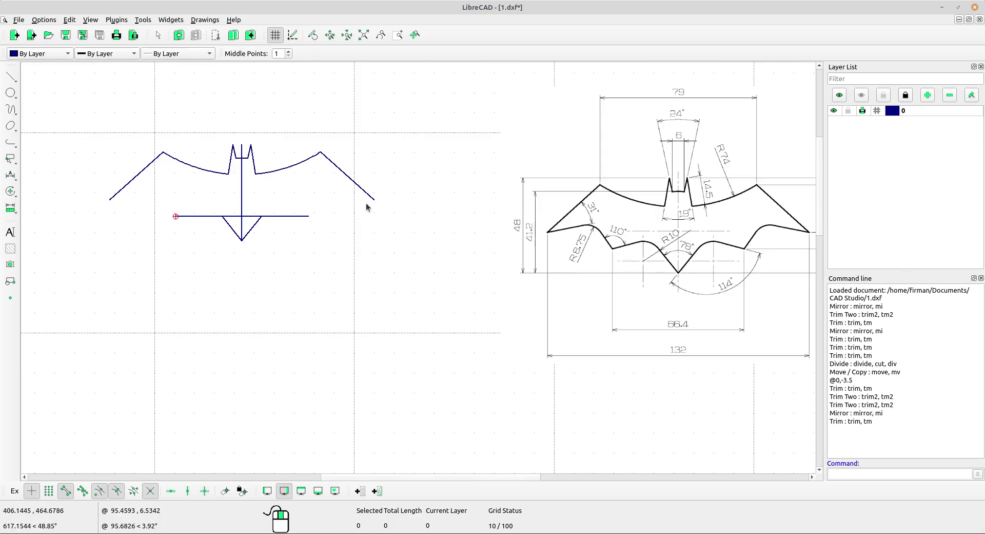
Draw a trial relative-angle line off the short diagonal with a mistyped 1114 angle, then delete it.
click(8, 77)
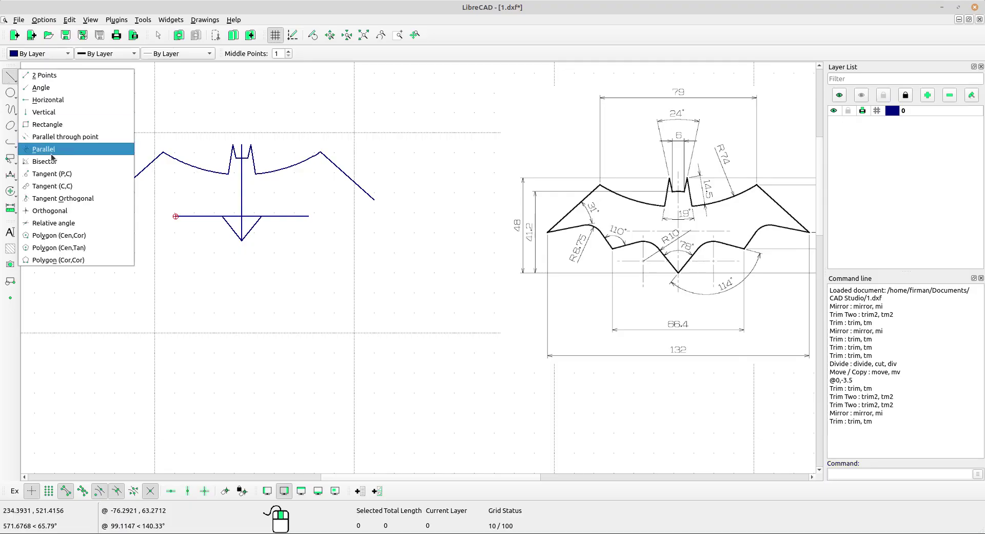
click(53, 222)
scroll(294, 233, up, 1)
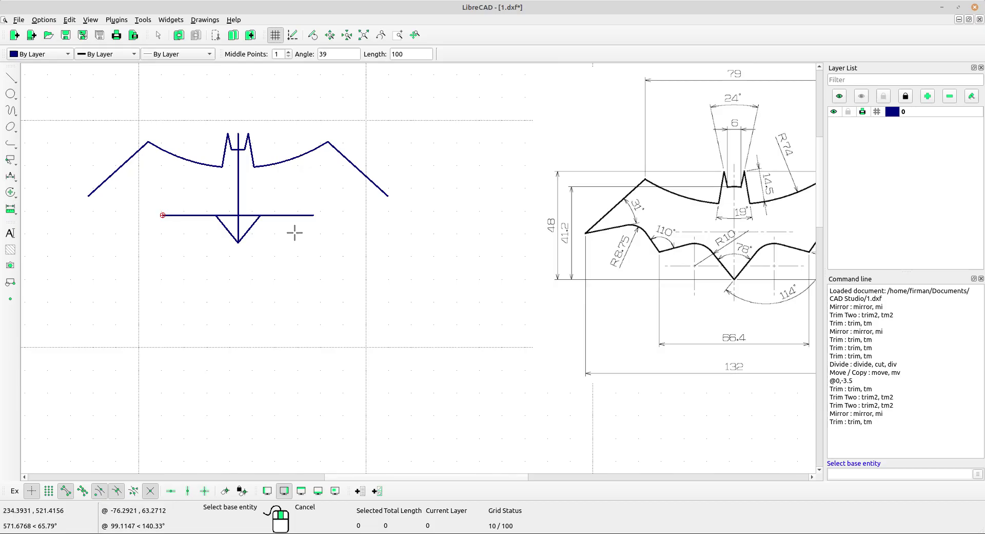
click(255, 228)
double_click(318, 54)
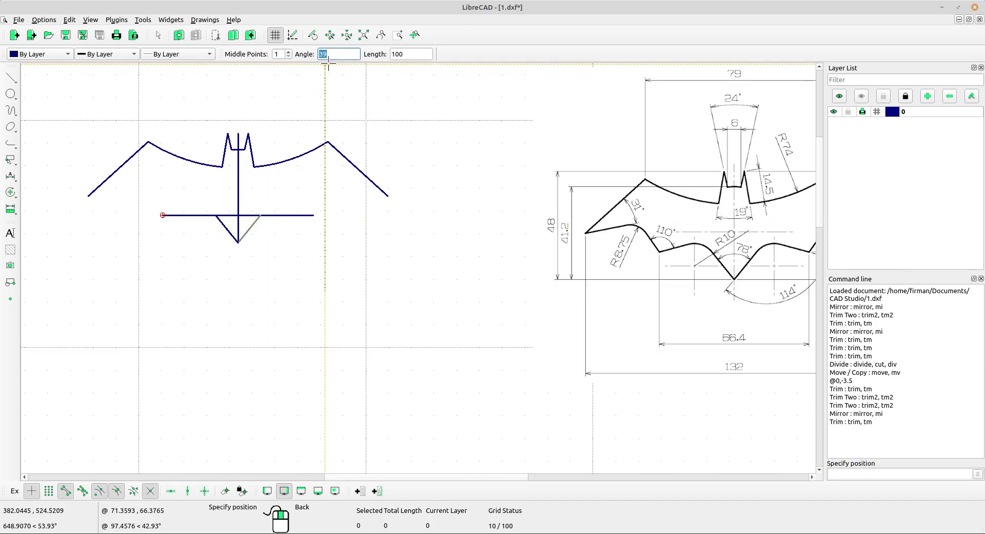
text(1)
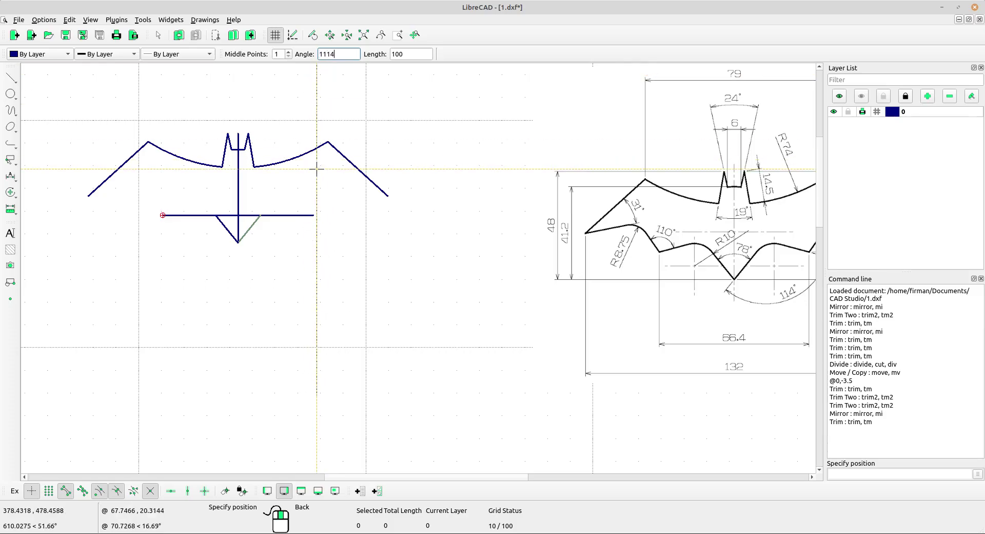
text(114)
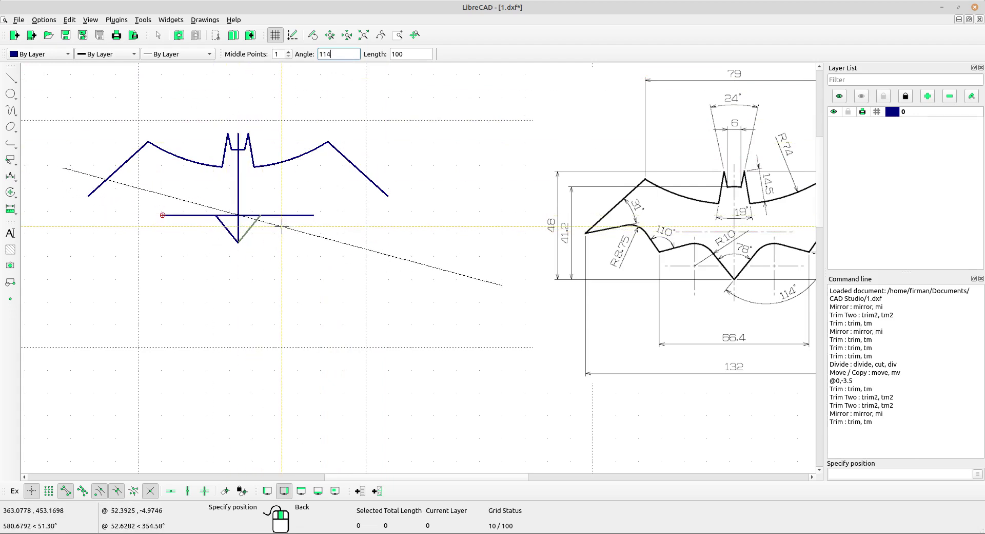
scroll(231, 223, up, 4)
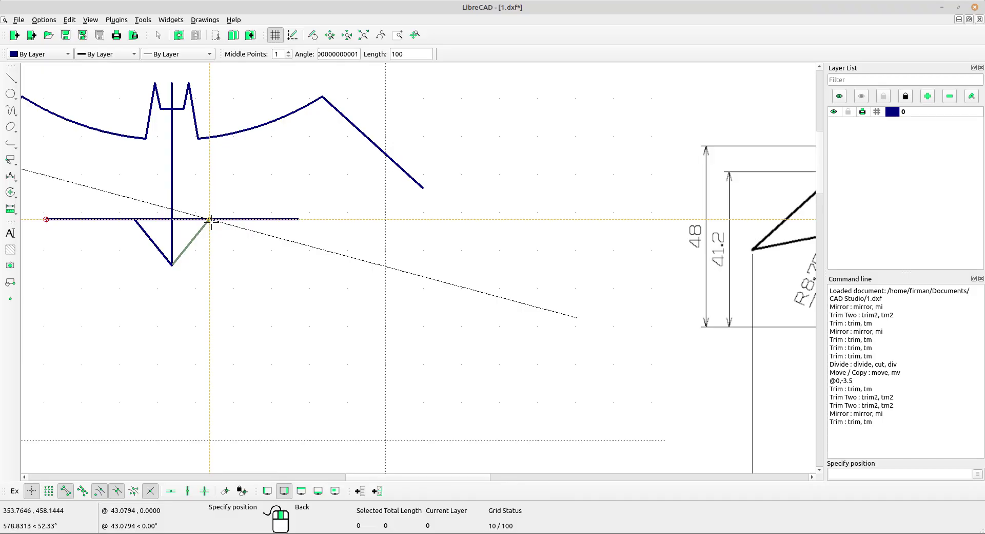
click(210, 220)
right_click(306, 217)
scroll(307, 215, up, 3)
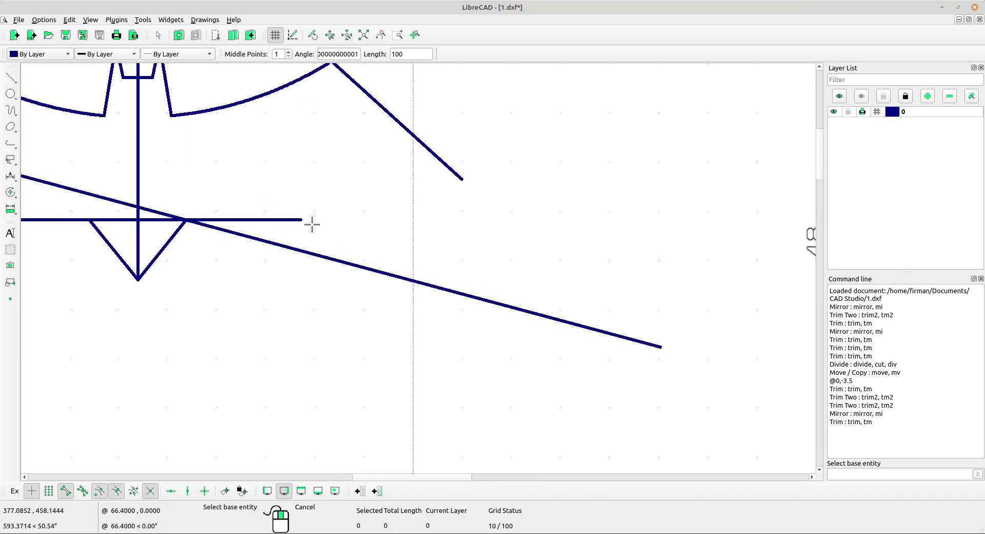
right_click(310, 222)
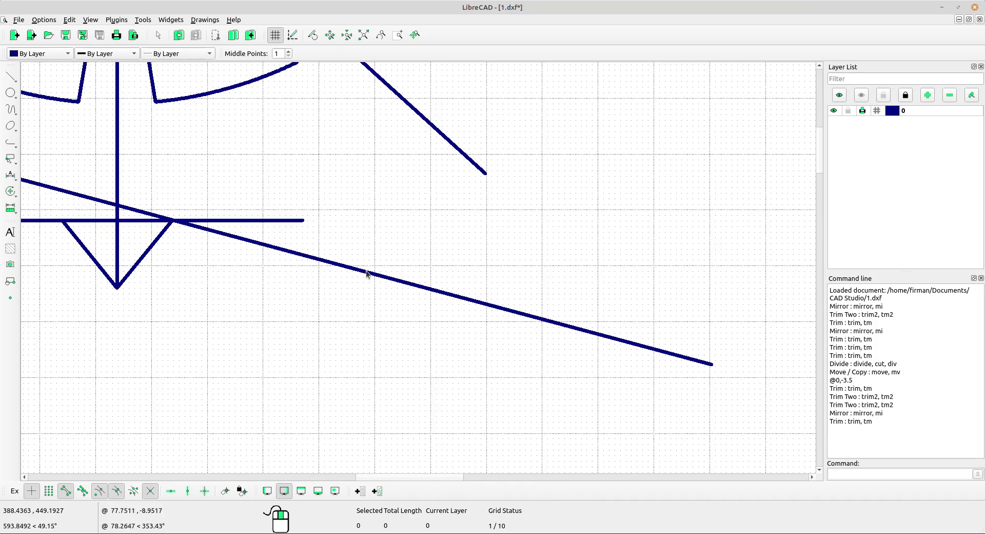
scroll(381, 269, down, 5)
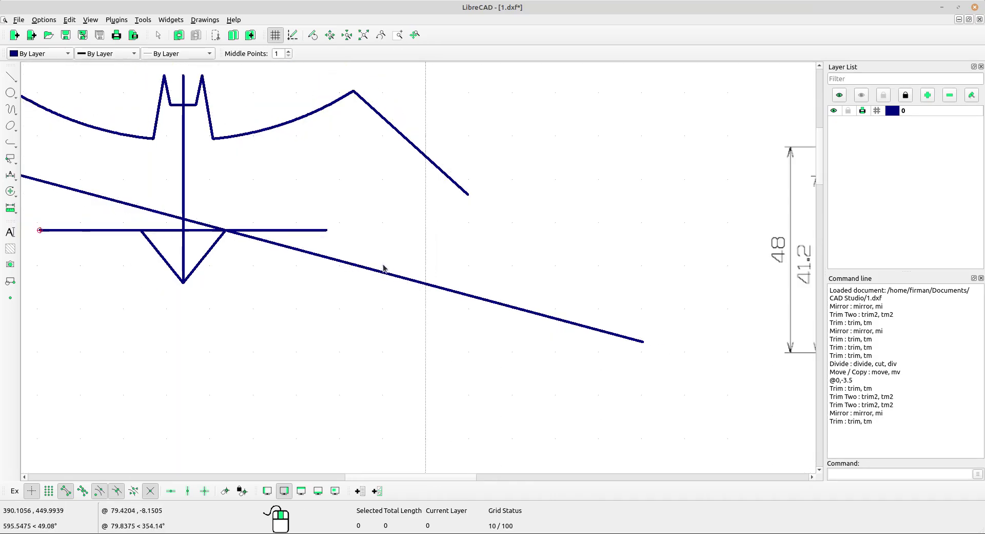
click(422, 278)
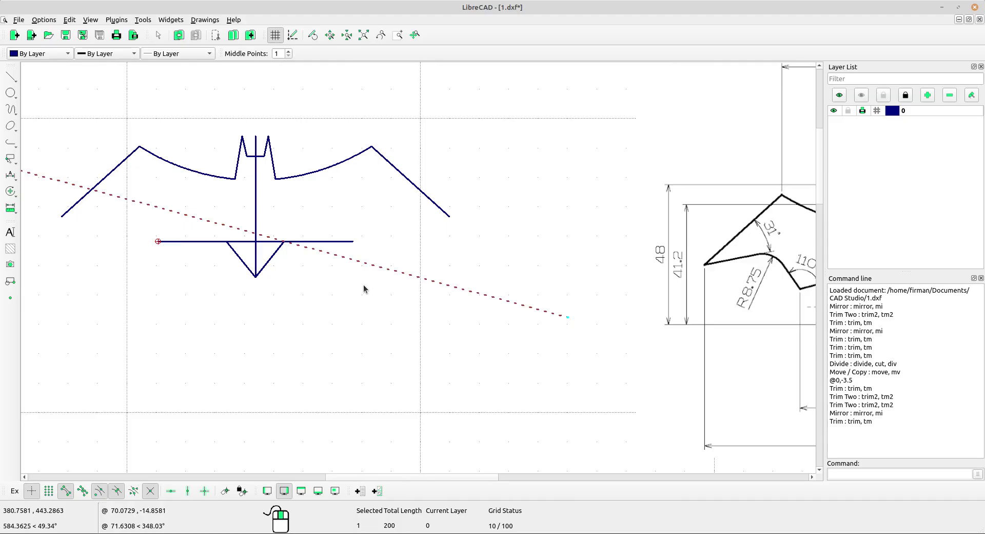
key(Delete)
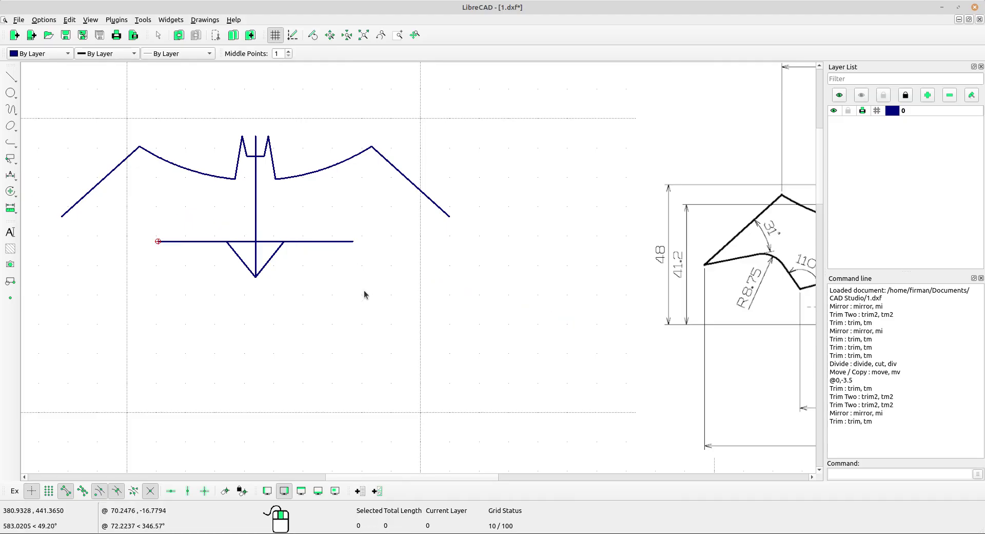
Redraw the line at 114.1° to the short diagonal through the horizontal line's right end.
click(11, 77)
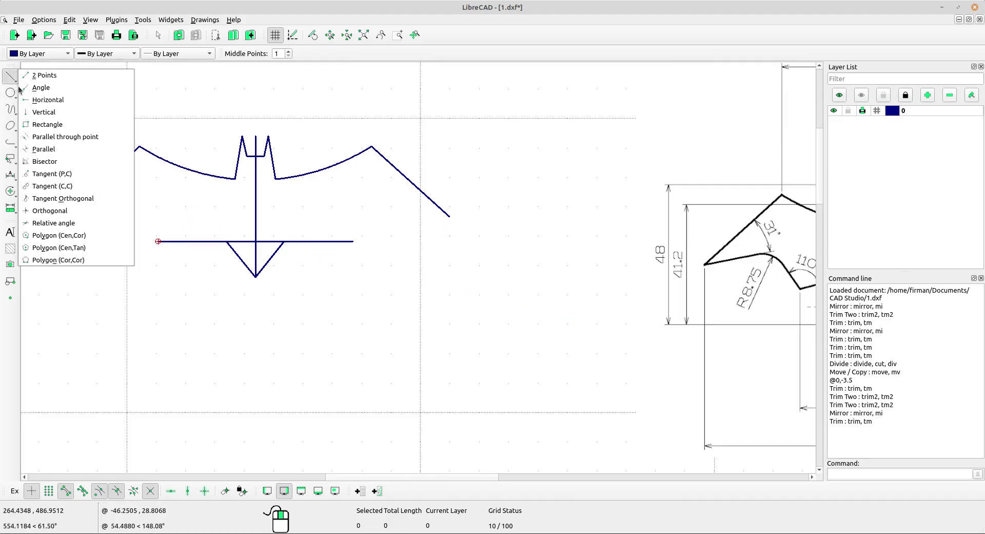
click(46, 221)
double_click(330, 54)
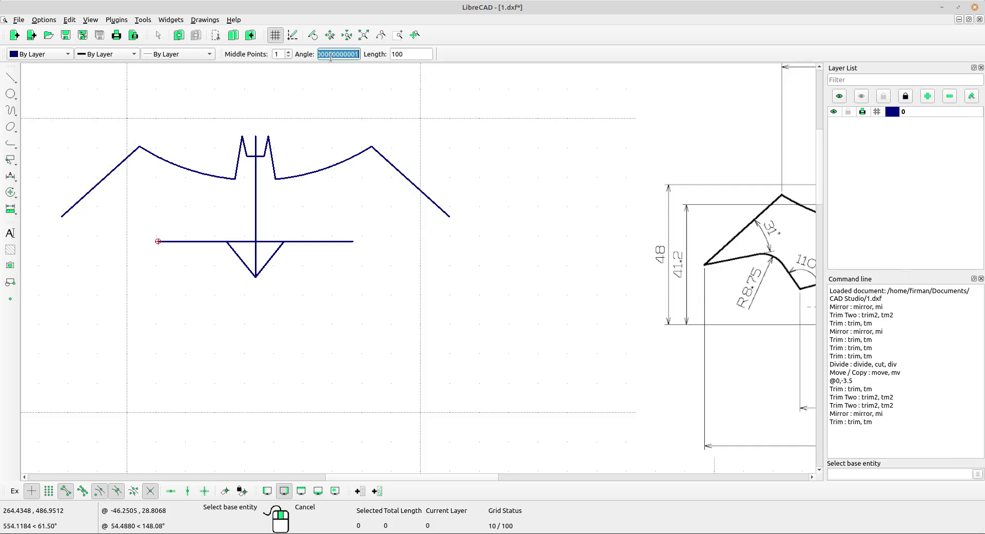
middle_drag(614, 296, 444, 308)
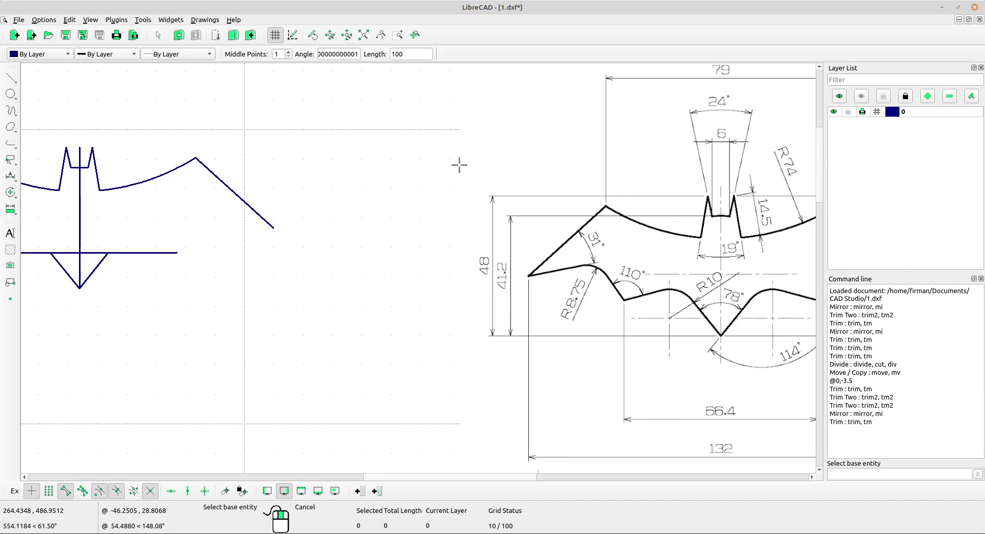
scroll(455, 156, down, 1)
double_click(328, 54)
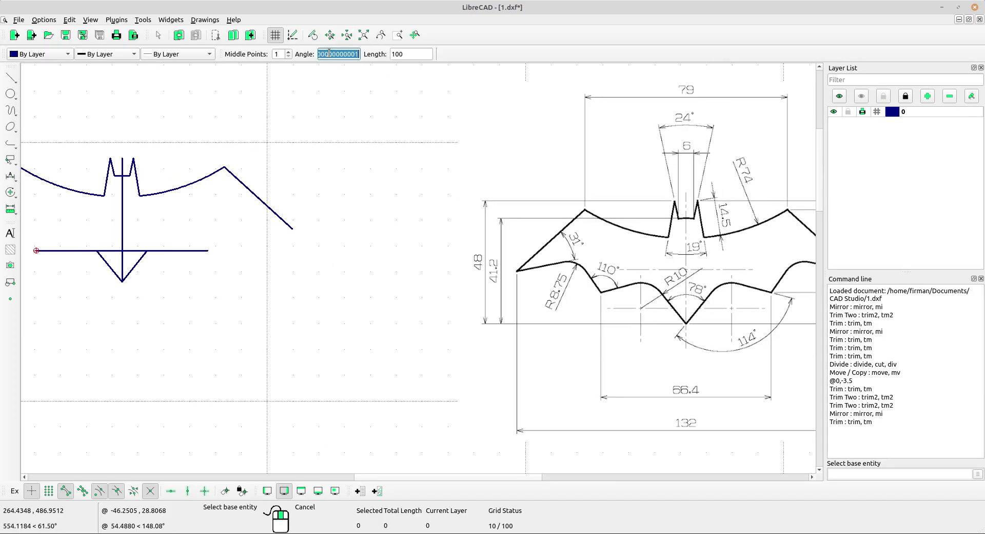
text(114.1)
click(140, 261)
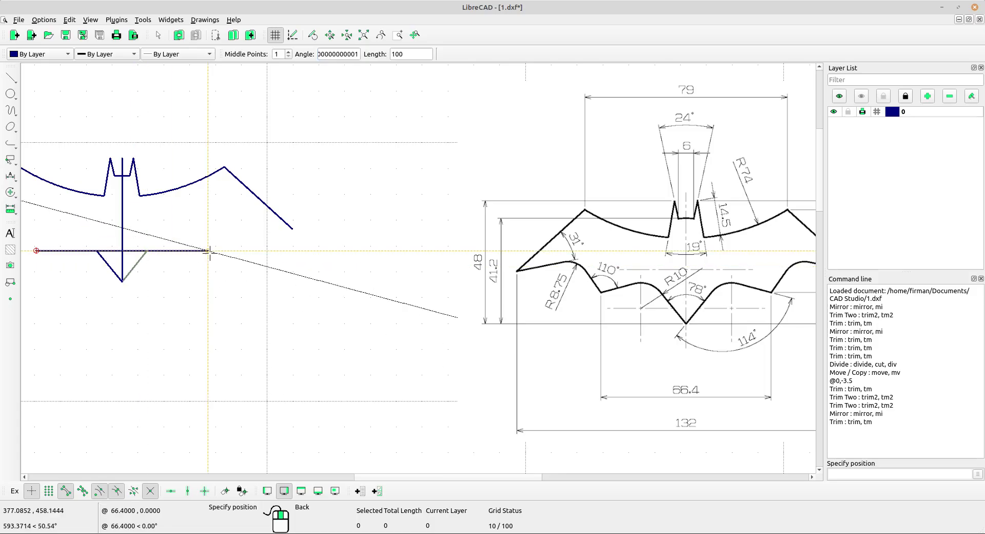
scroll(209, 251, up, 3)
click(240, 248)
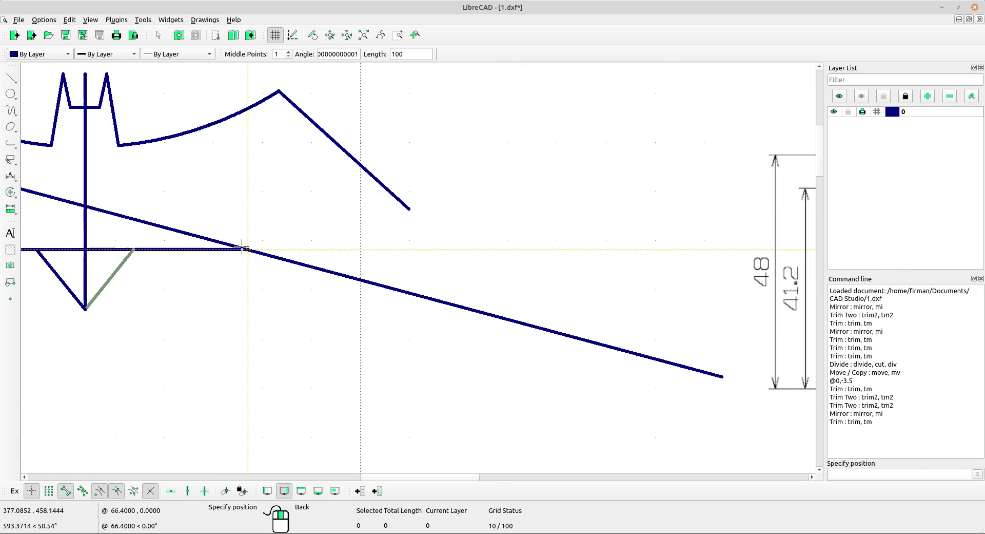
right_click(268, 209)
right_click(268, 208)
scroll(269, 208, down, 4)
scroll(277, 265, up, 1)
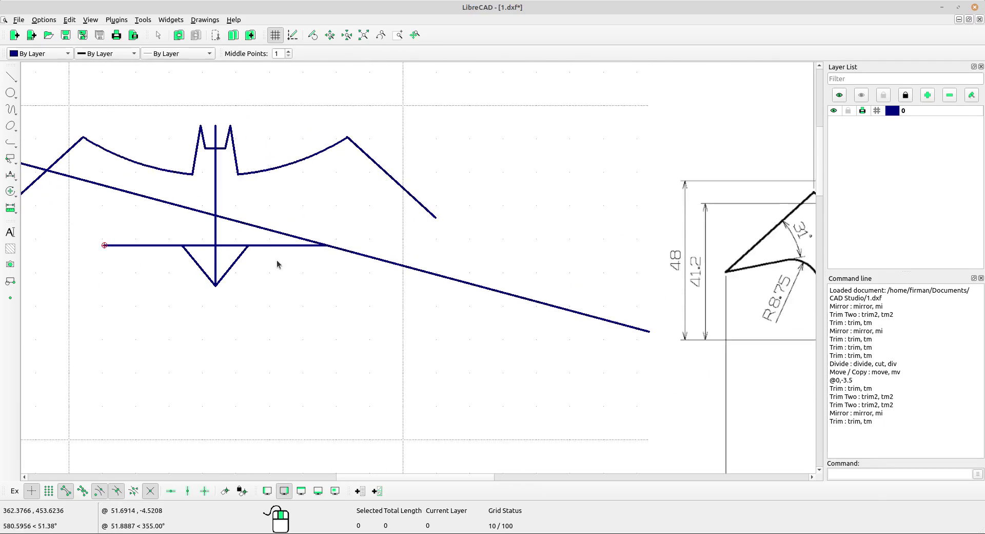
scroll(277, 264, up, 1)
click(268, 241)
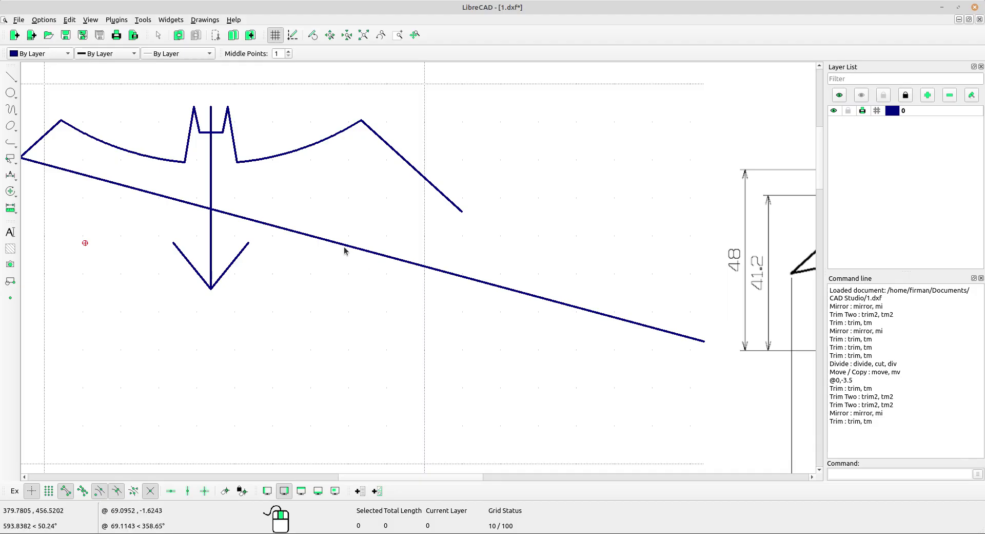
scroll(386, 231, down, 3)
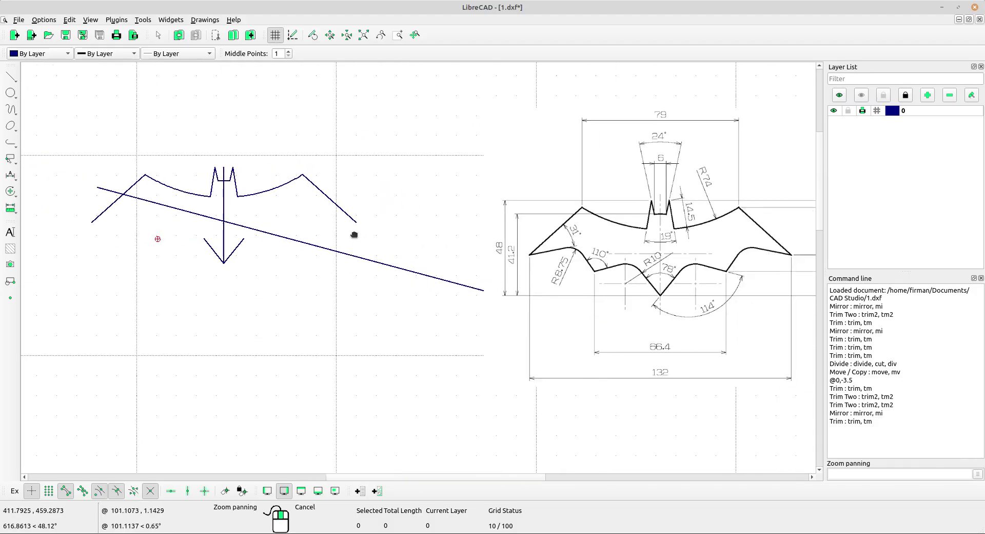
scroll(330, 242, up, 3)
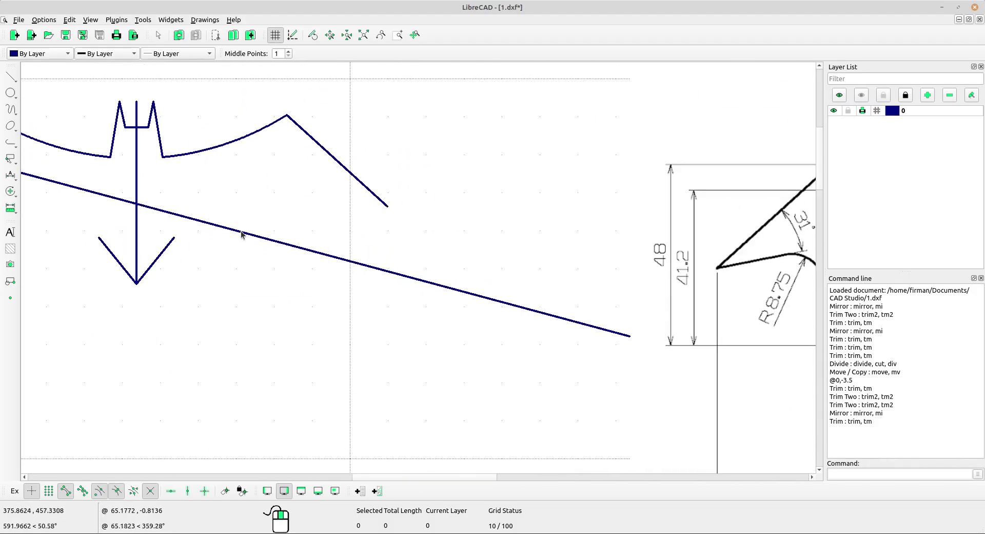
mouse_move(345, 281)
mouse_down()
mouse_move(297, 264)
mouse_move(199, 195)
mouse_move(372, 317)
mouse_up()
key(Escape)
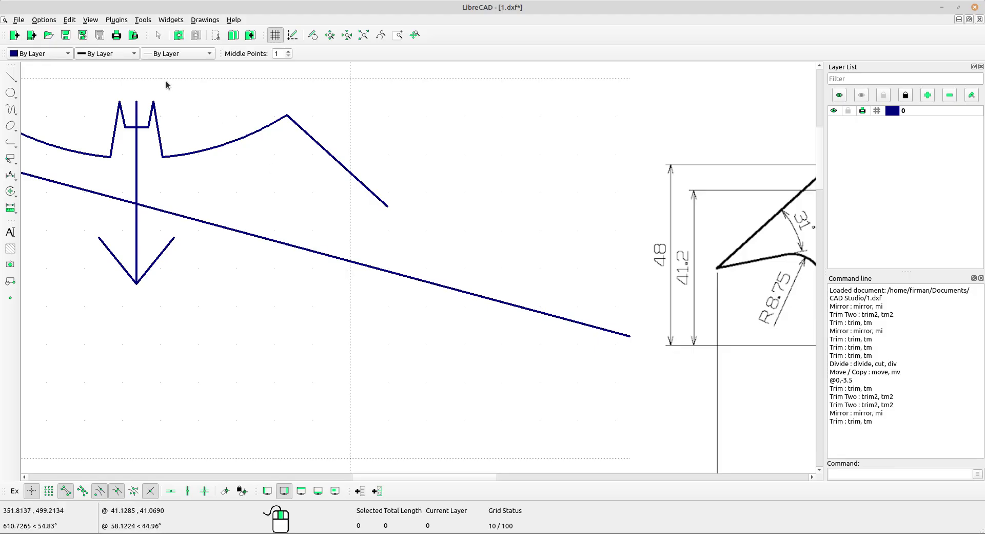
click(176, 37)
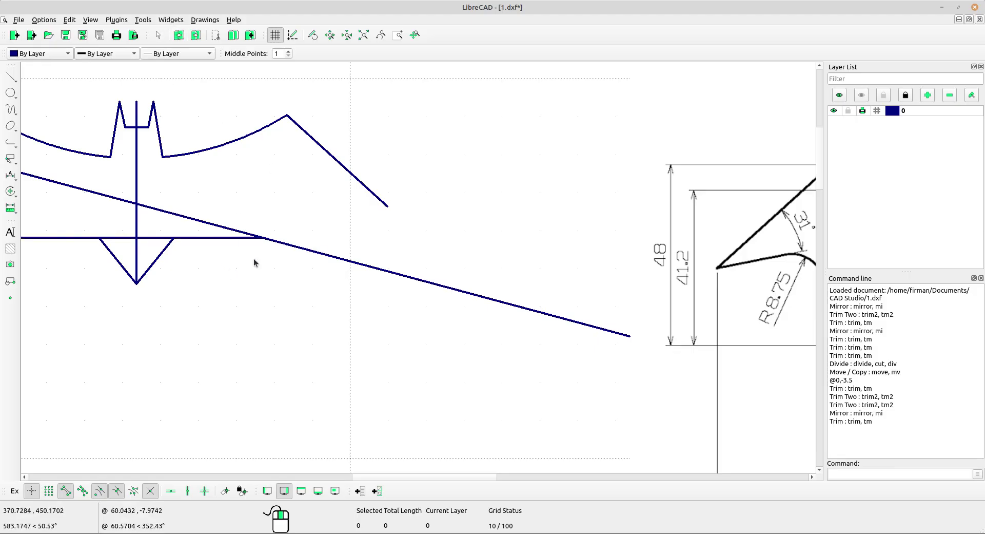
scroll(258, 236, up, 2)
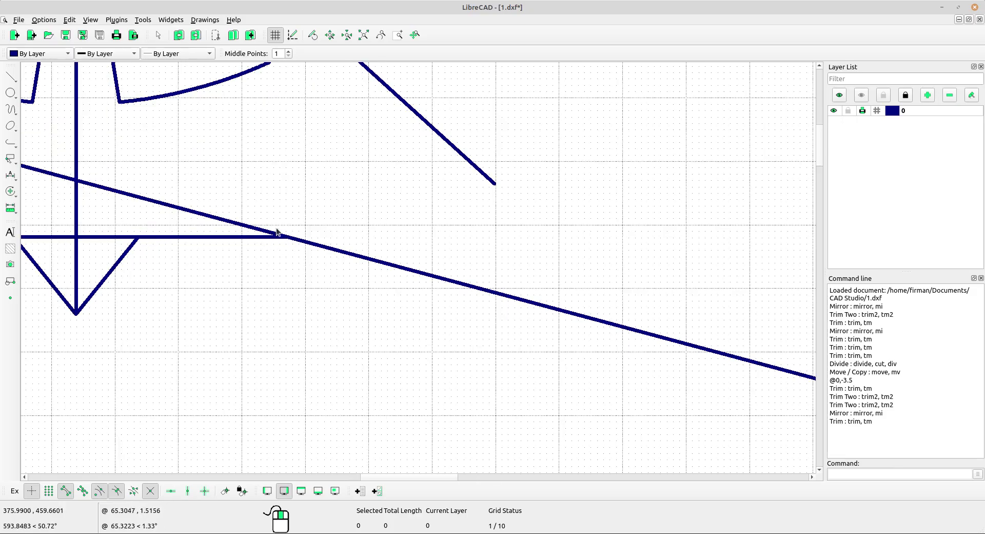
scroll(281, 237, up, 1)
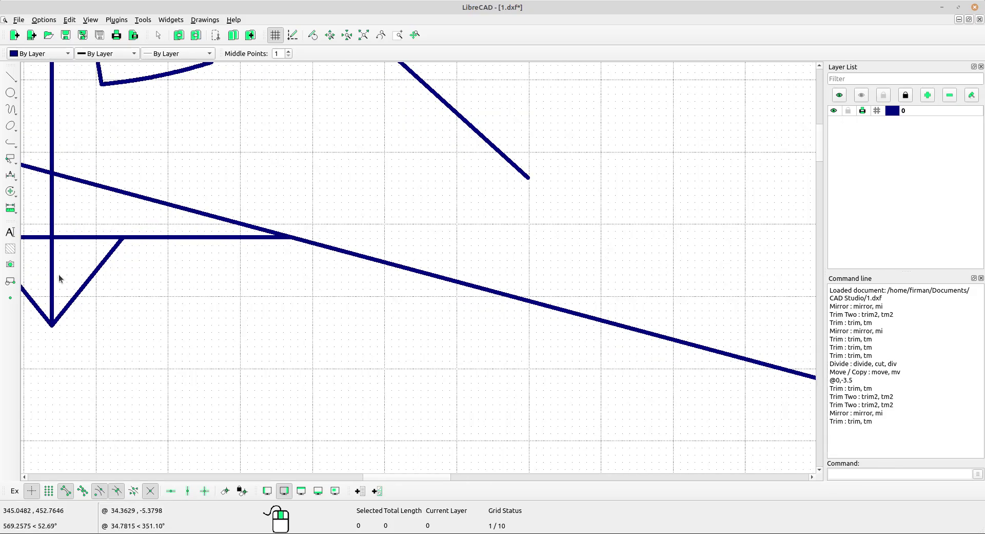
Place a point where the horizontal line crosses the long slanted line.
click(15, 300)
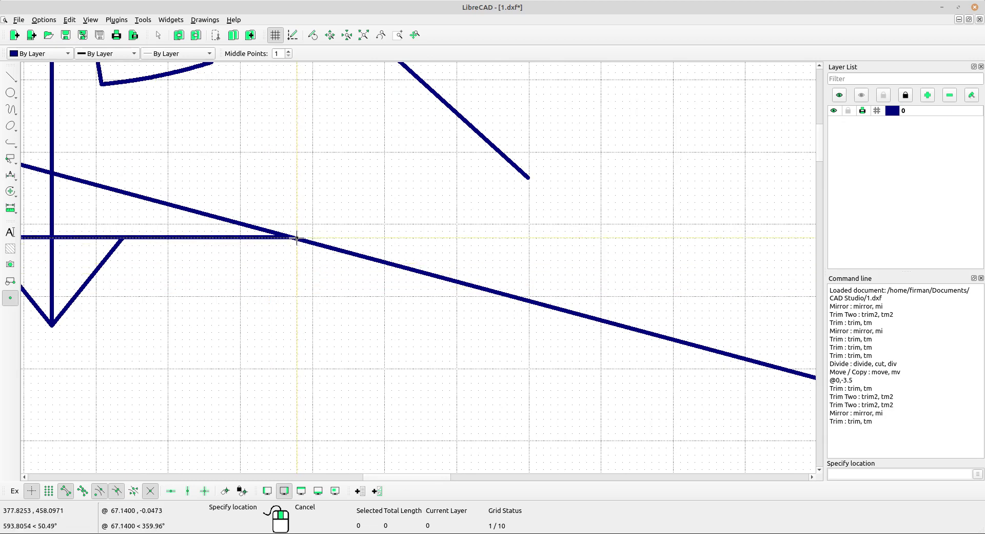
scroll(290, 237, up, 4)
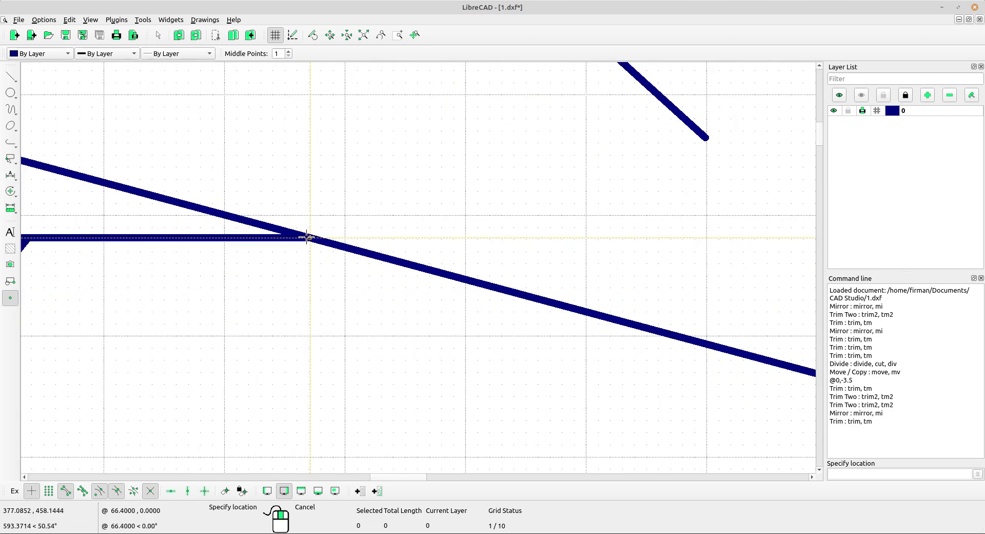
click(307, 237)
right_click(326, 214)
scroll(325, 214, down, 7)
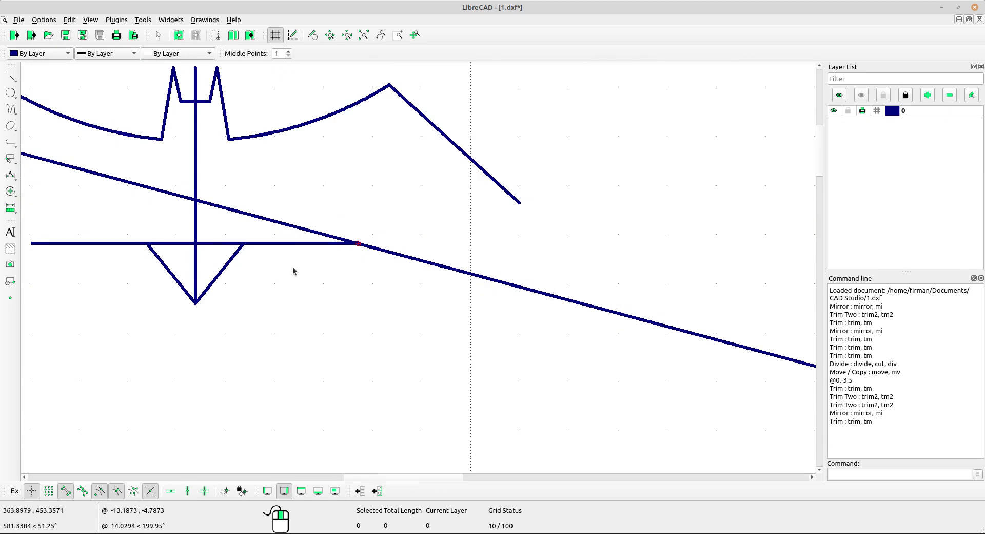
Delete the horizontal line under the V, then undo the deletion.
click(282, 243)
key(Delete)
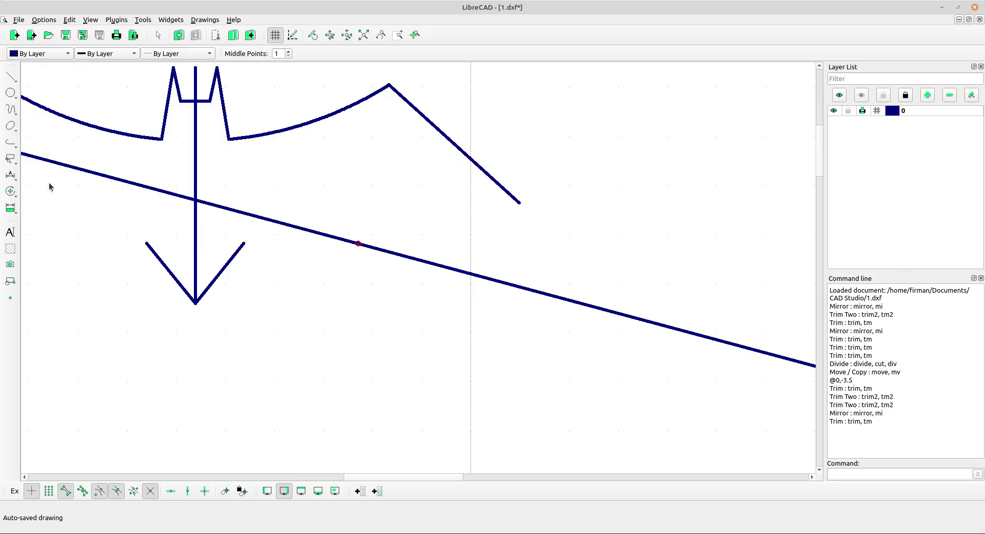
click(178, 35)
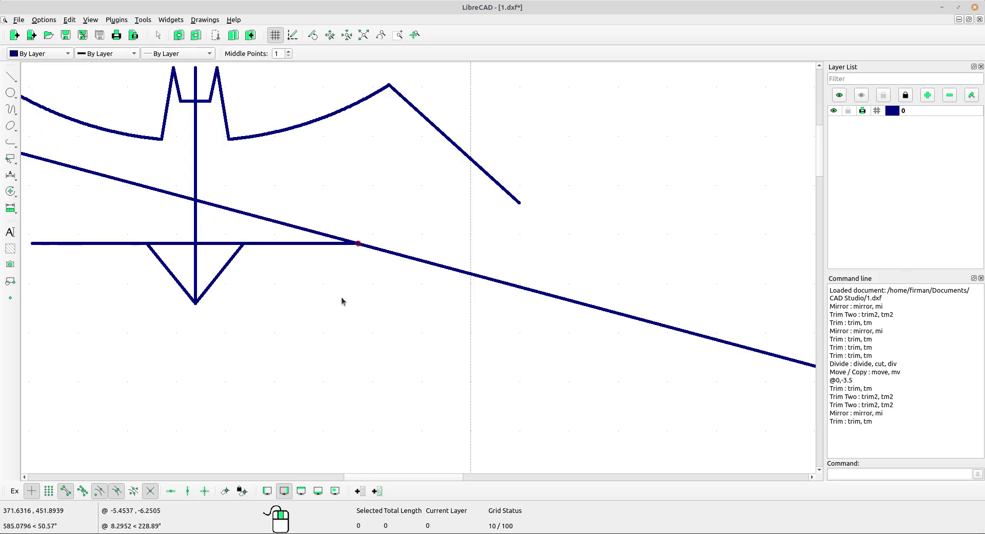
click(11, 192)
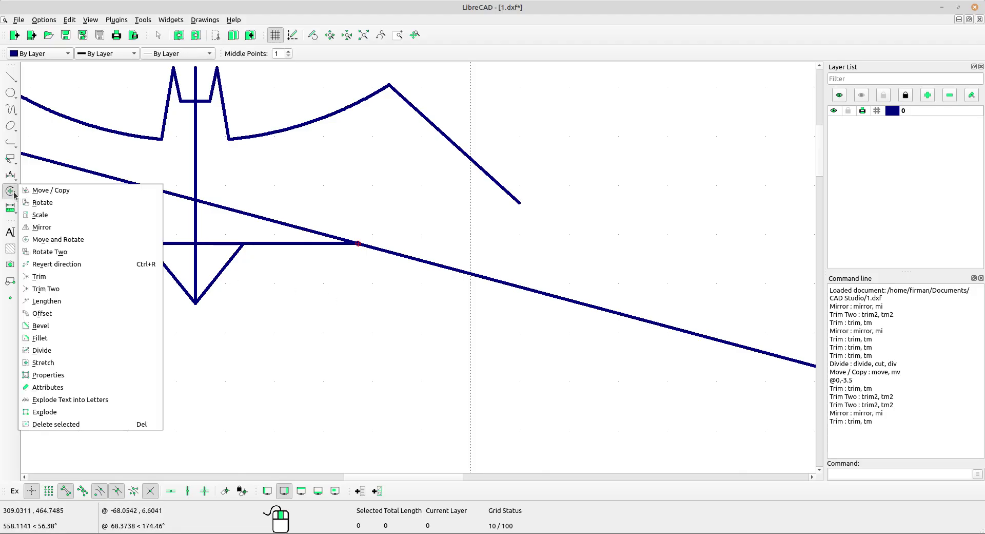
Trim the slanted line back to the horizontal line at the marked point.
click(49, 279)
scroll(392, 268, up, 1)
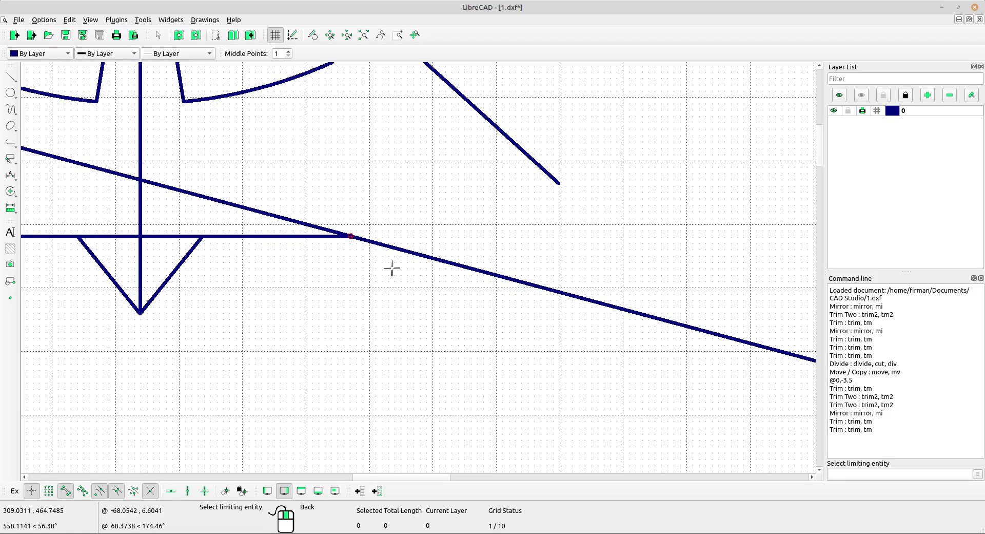
click(278, 237)
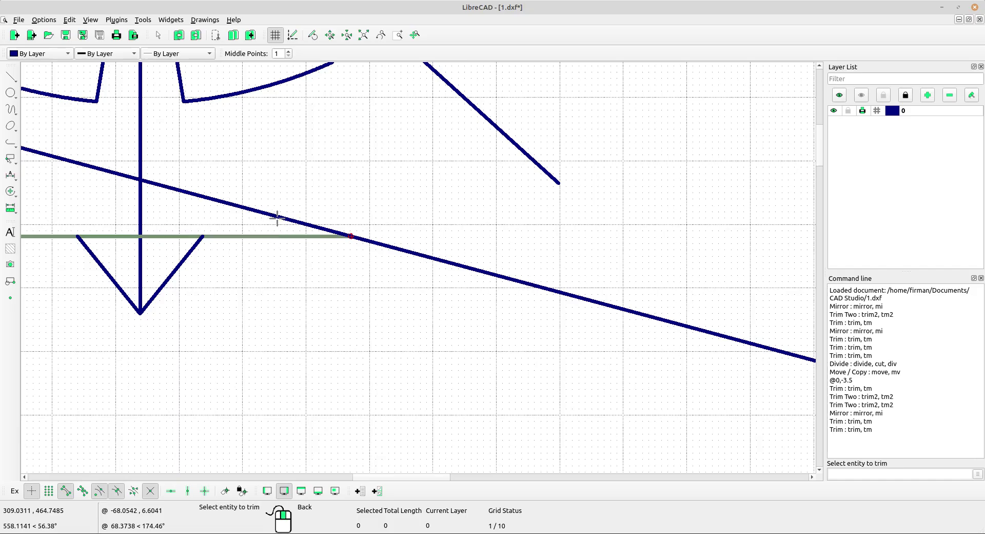
click(279, 217)
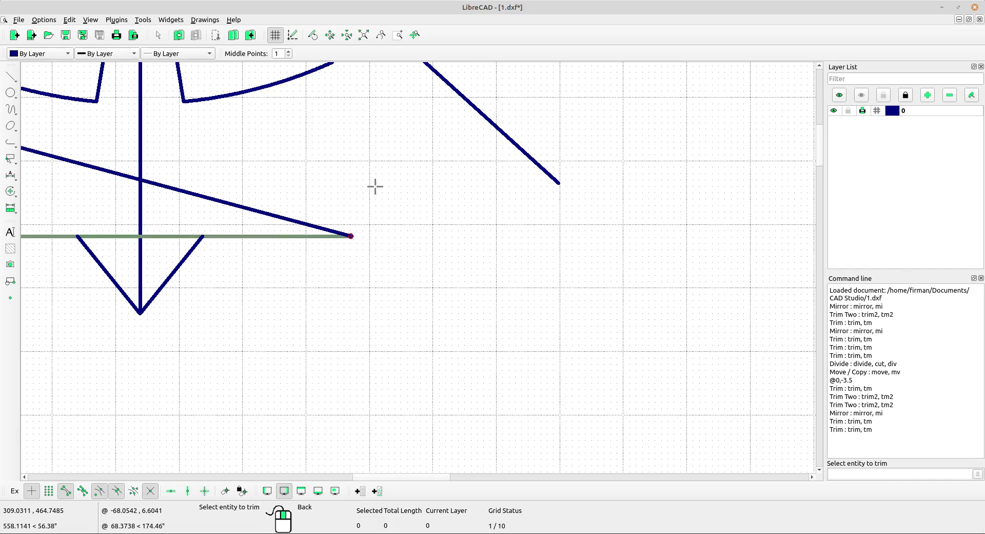
right_click(378, 162)
right_click(378, 162)
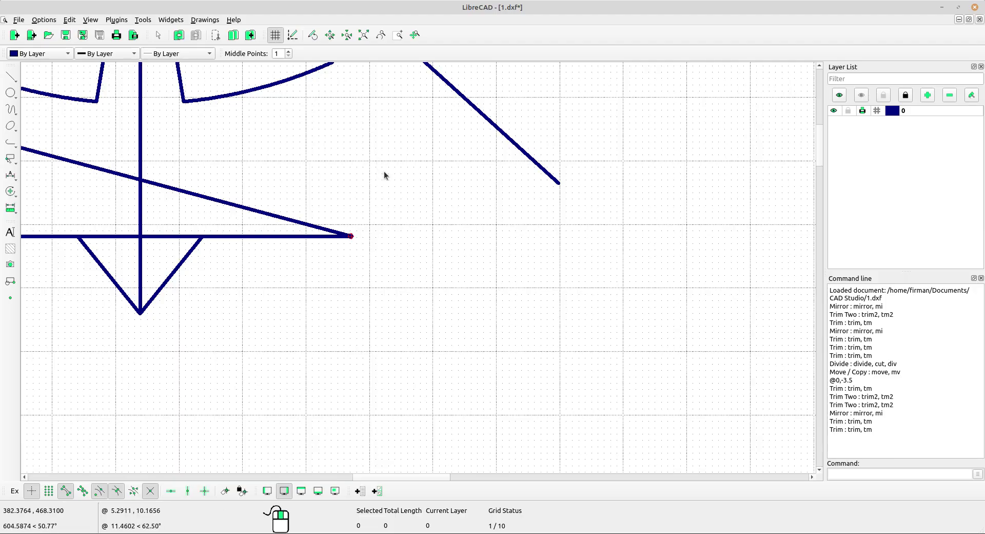
scroll(384, 171, down, 2)
scroll(308, 251, up, 1)
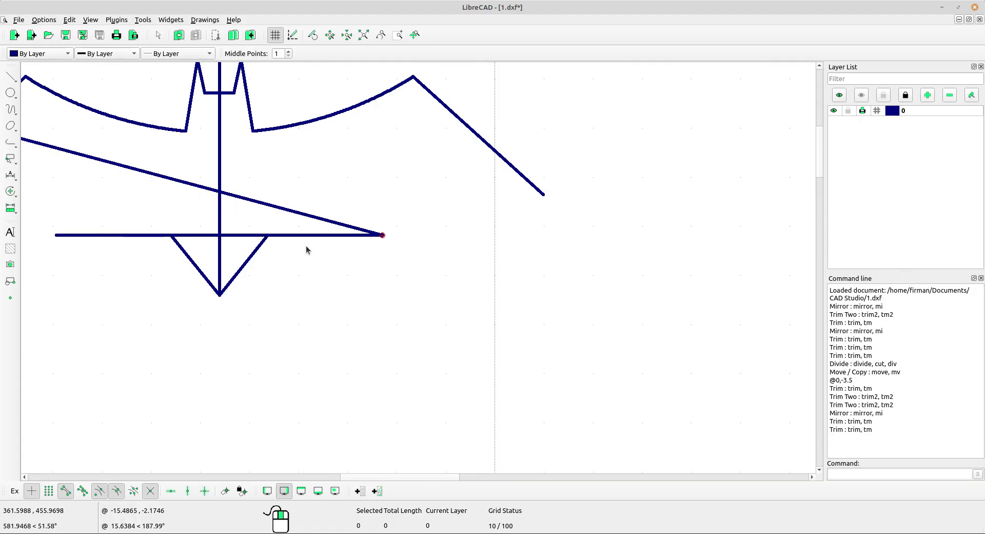
Delete the horizontal construction line and compare the sketch with the reference drawing.
click(298, 227)
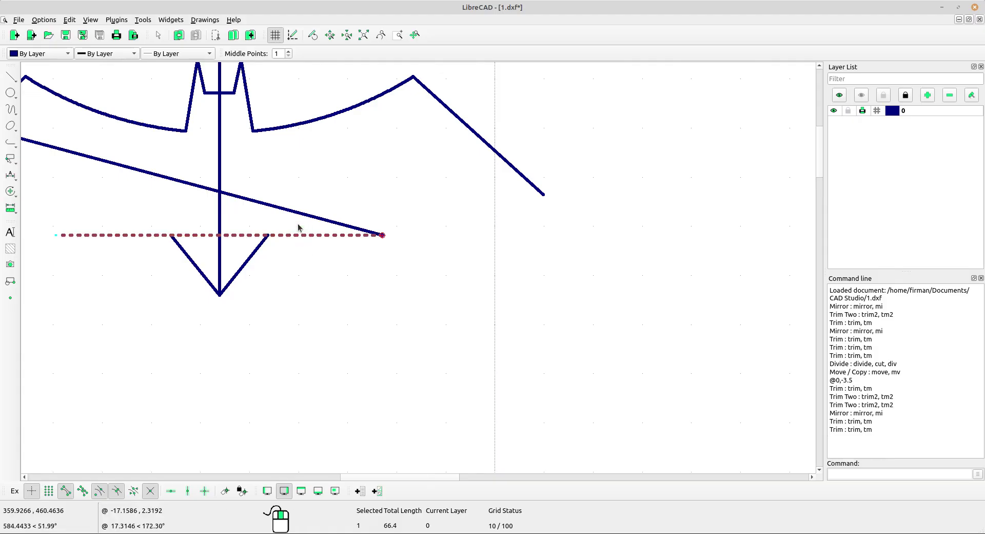
key(Delete)
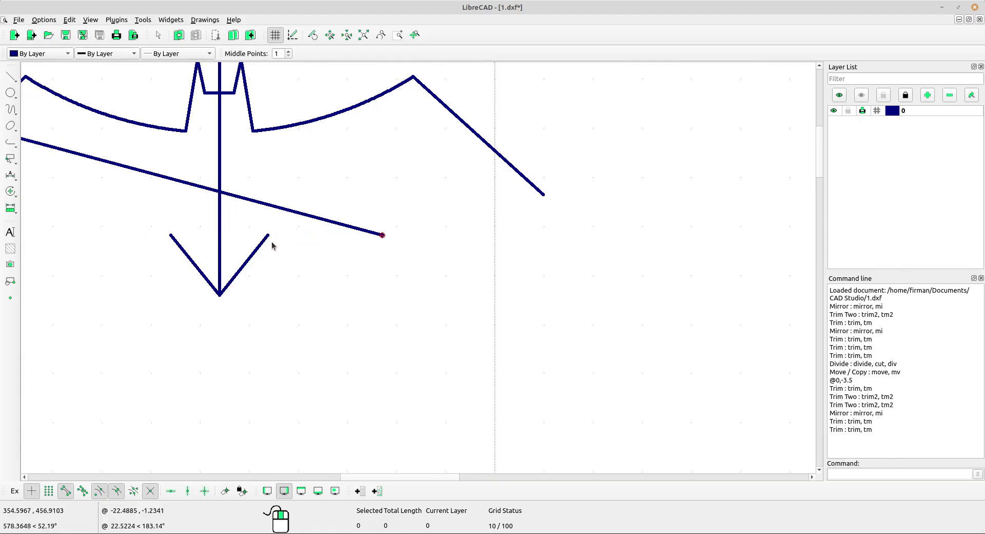
scroll(221, 269, down, 5)
middle_drag(528, 338, 291, 292)
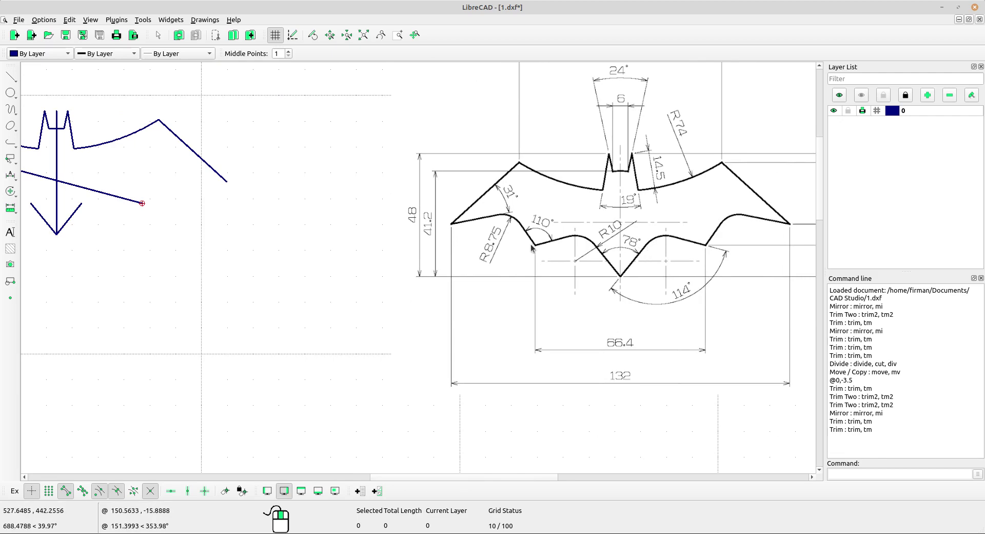
scroll(590, 244, up, 4)
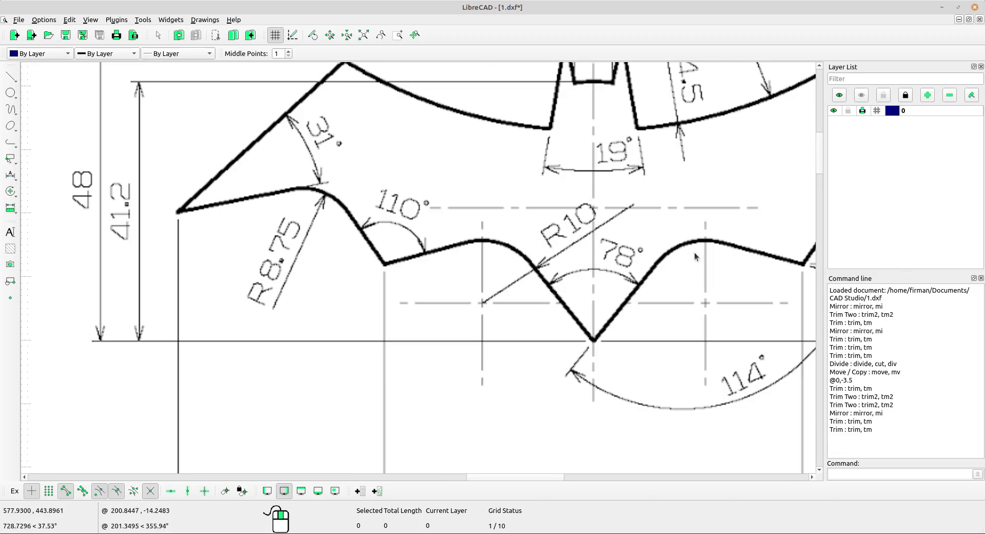
scroll(672, 270, down, 4)
middle_drag(156, 237, 327, 239)
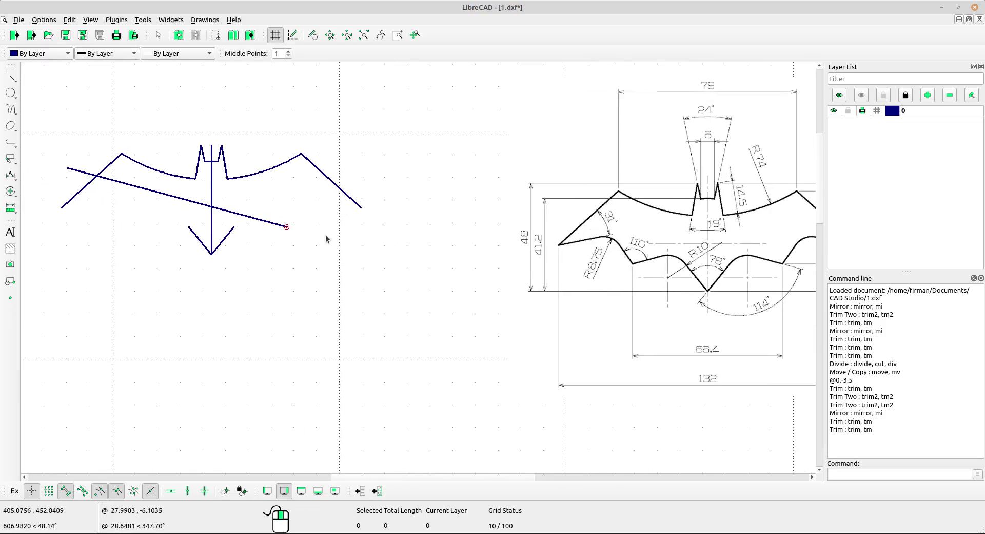
scroll(299, 220, up, 2)
Fillet the V's right arm into the long diagonal line with radius 10.
click(12, 194)
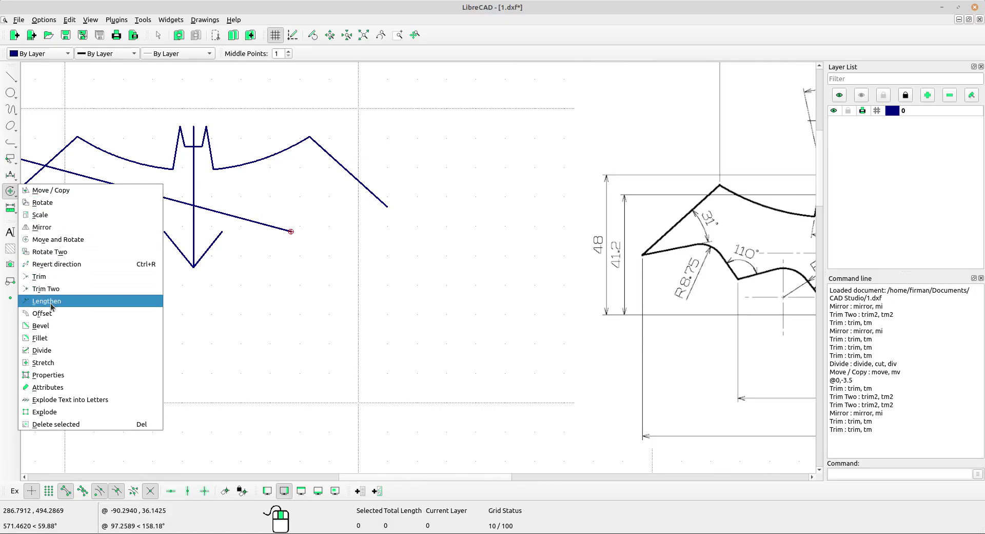
click(40, 338)
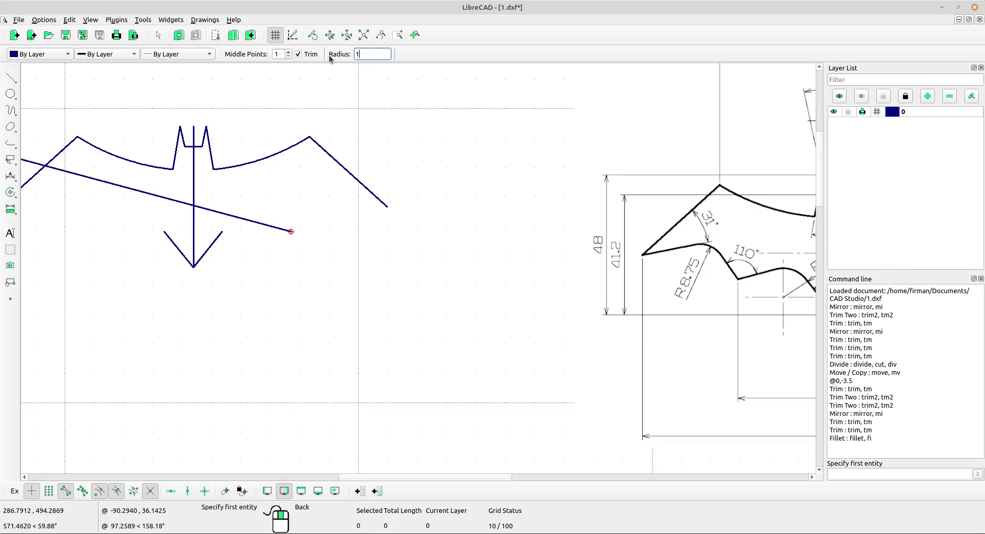
click(212, 249)
click(265, 227)
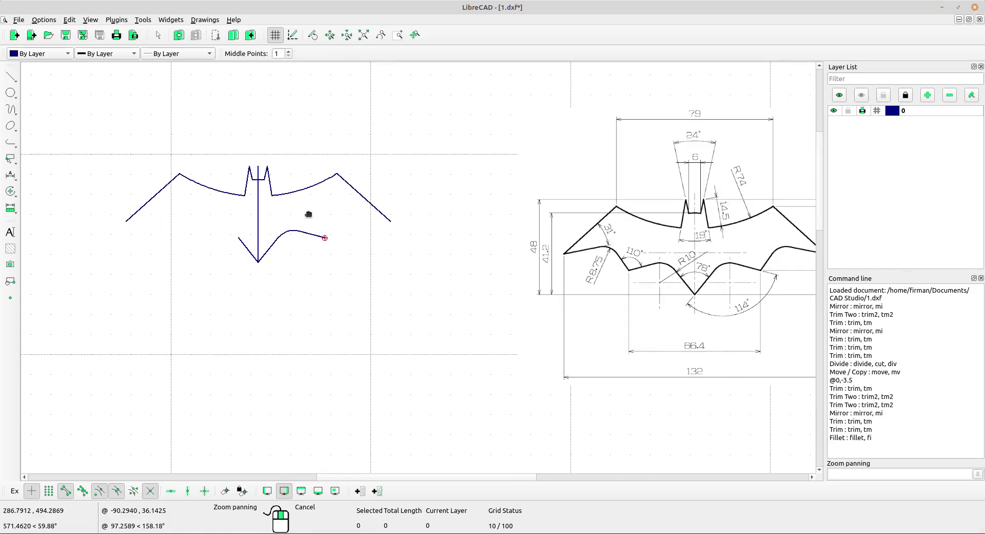
scroll(349, 226, down, 3)
right_click(365, 229)
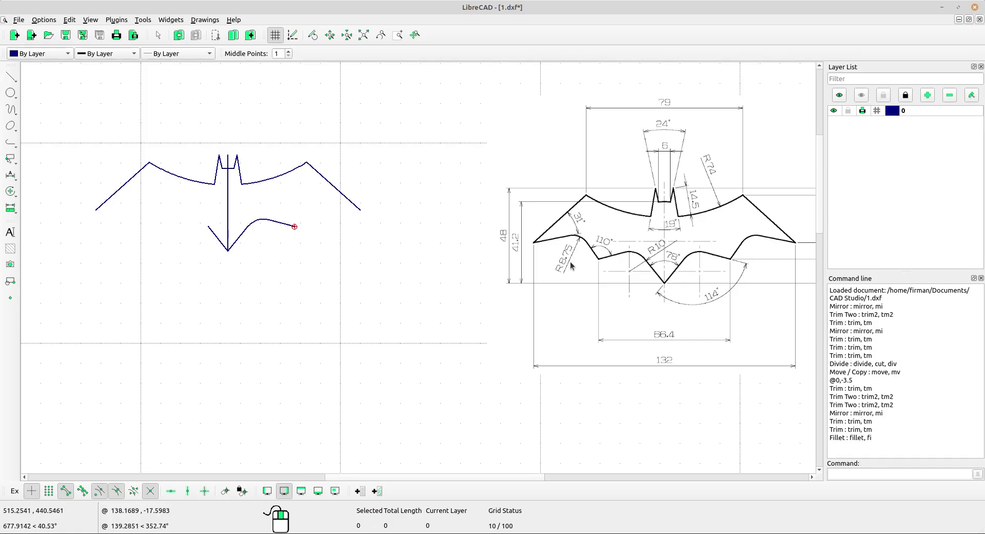
scroll(669, 267, up, 1)
scroll(627, 262, up, 7)
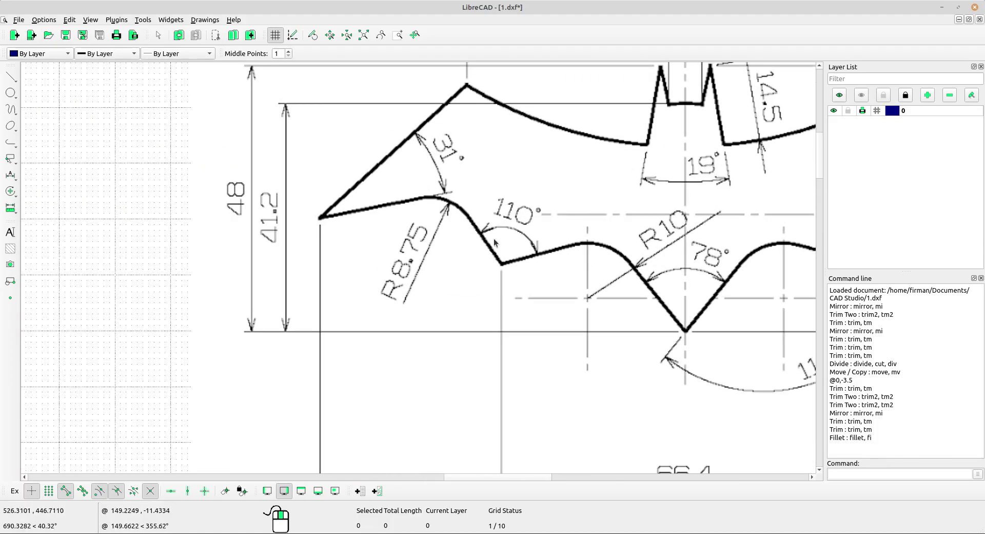
scroll(510, 242, down, 7)
scroll(468, 251, up, 2)
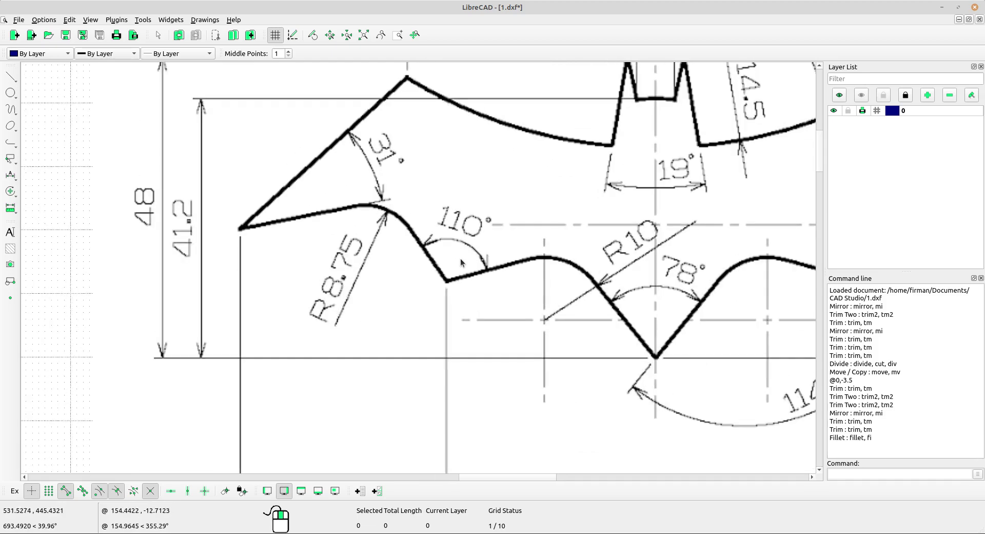
scroll(460, 259, down, 9)
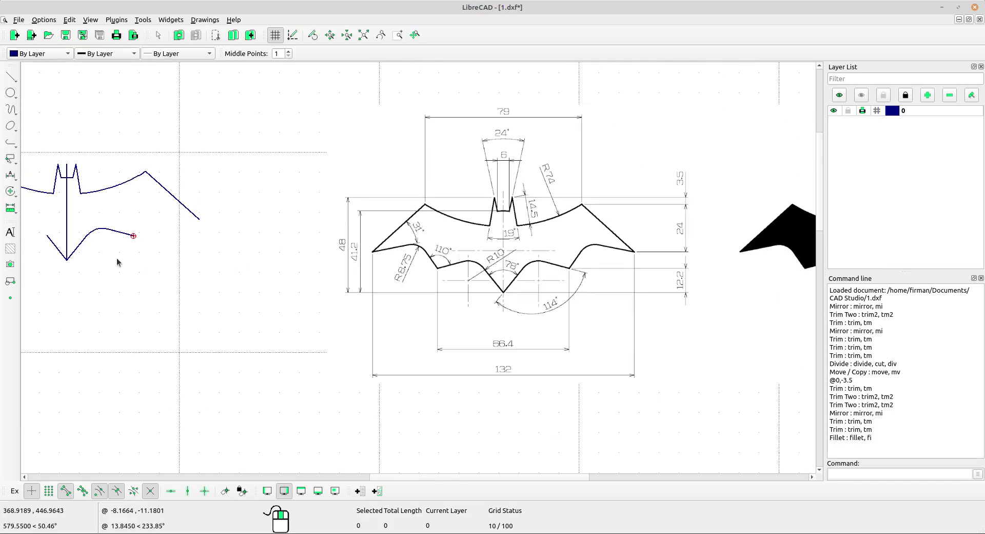
scroll(126, 225, up, 4)
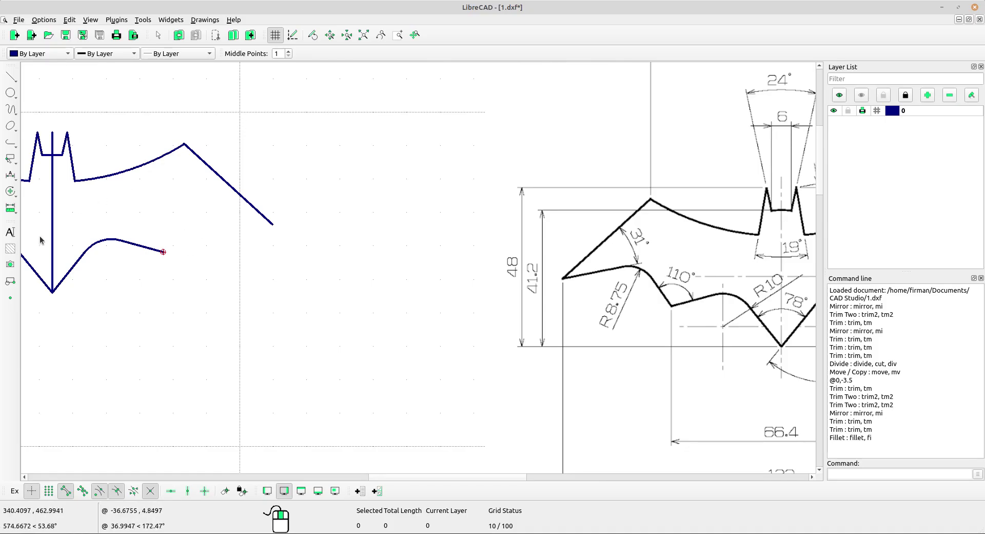
Start a relative-angle line with the lower curve as its base line.
click(14, 76)
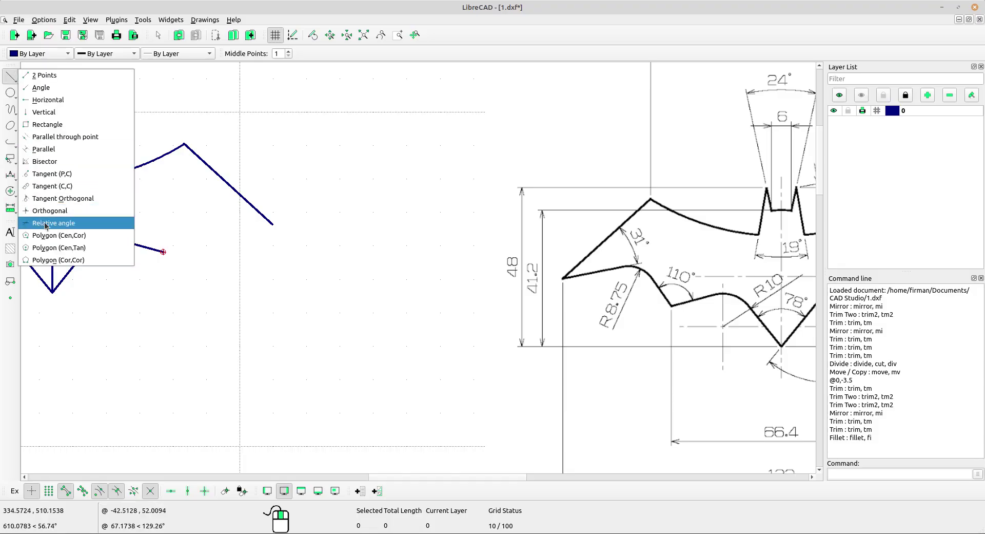
click(62, 224)
double_click(333, 53)
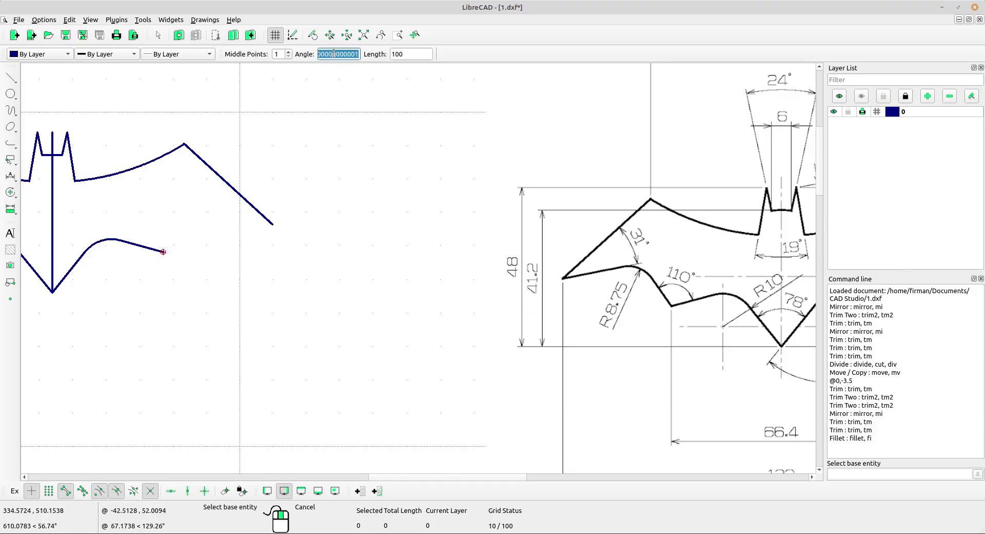
text(114.11)
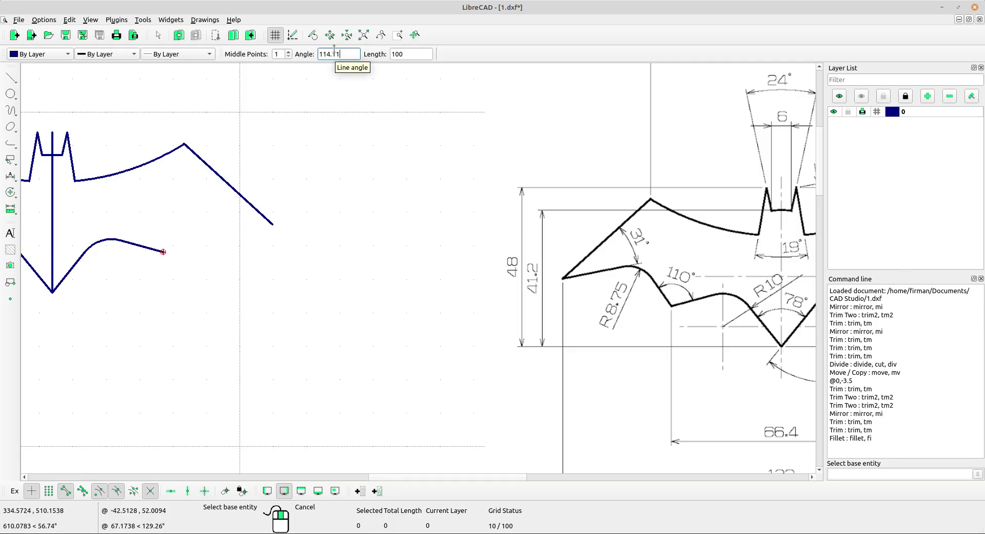
drag(348, 53, 301, 54)
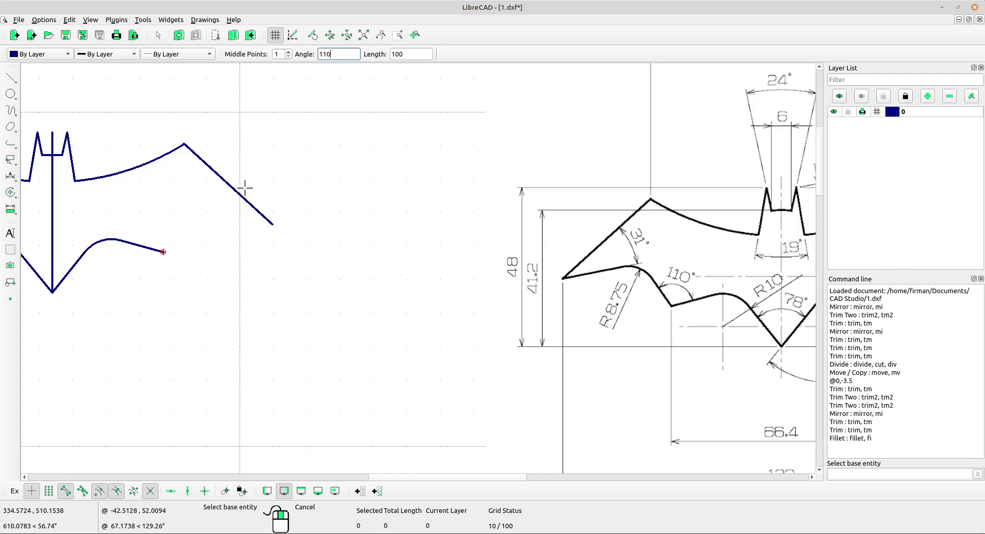
click(150, 248)
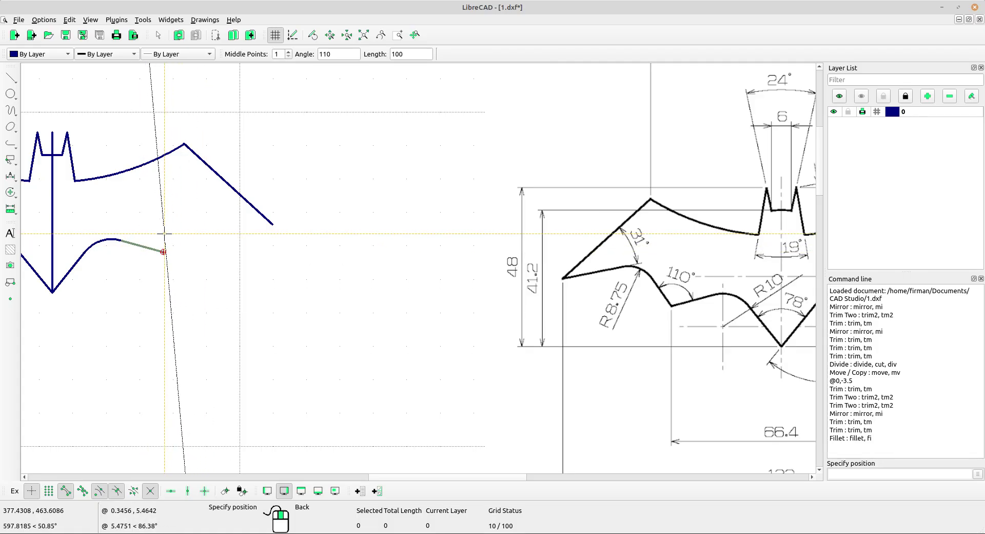
scroll(165, 226, down, 1)
scroll(166, 226, down, 3)
scroll(194, 226, up, 3)
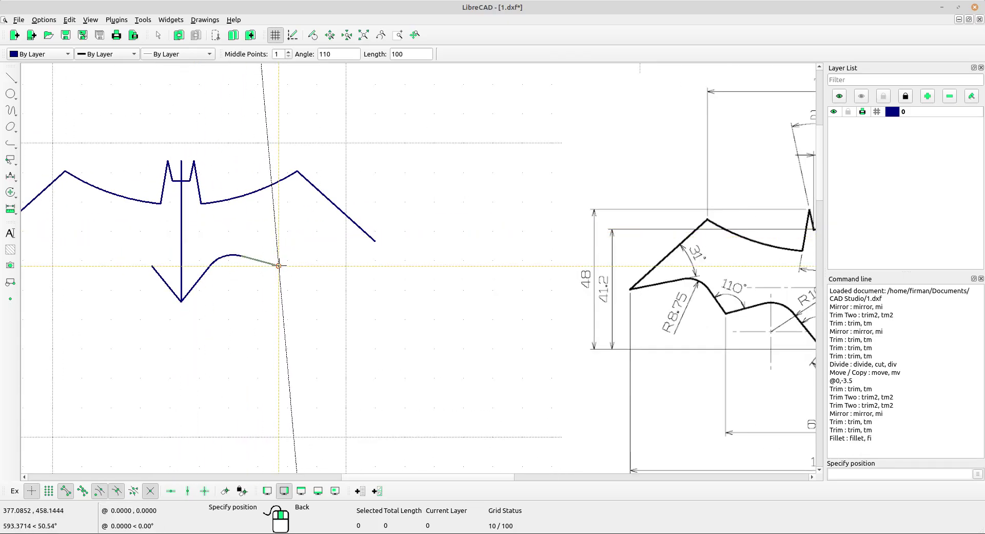
scroll(279, 255, down, 3)
scroll(259, 241, up, 2)
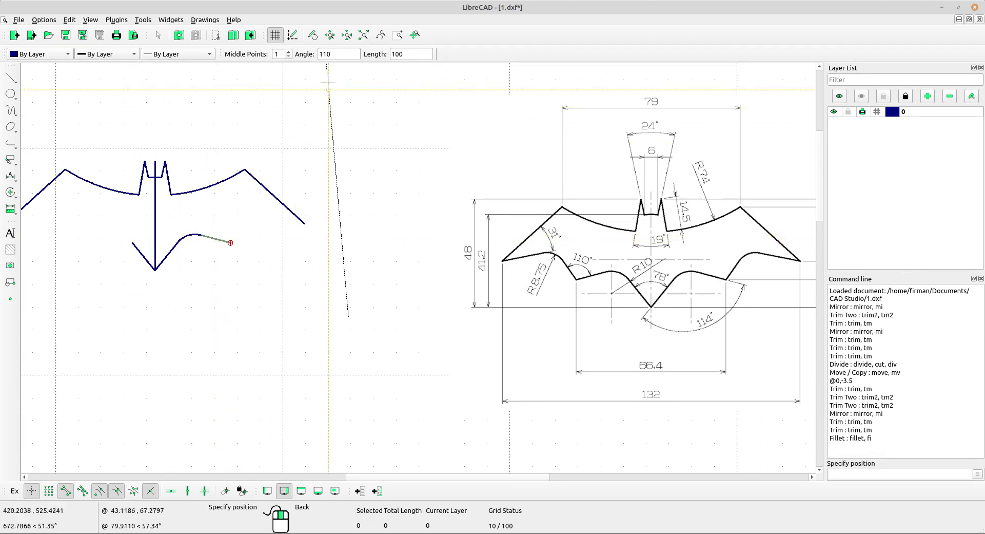
scroll(636, 279, up, 3)
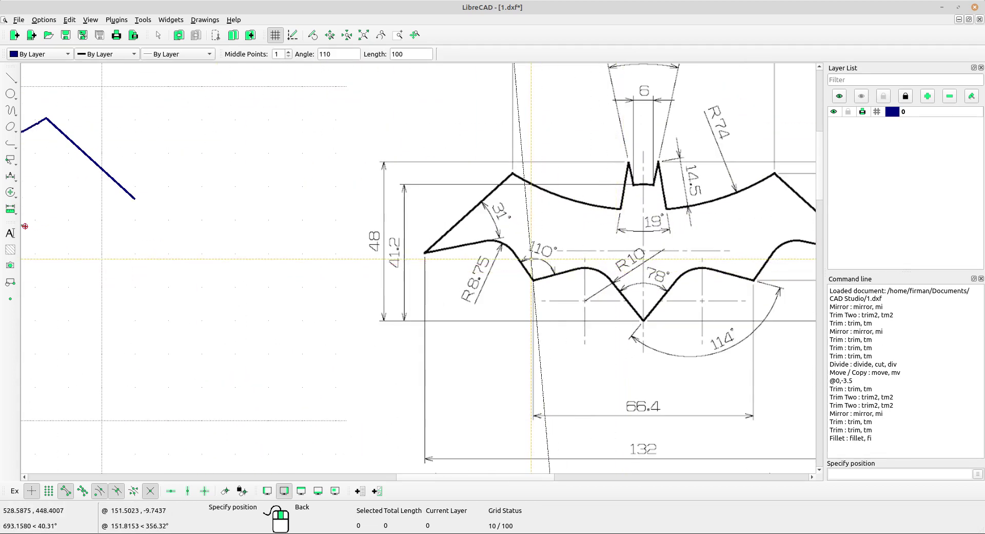
scroll(123, 183, down, 3)
middle_drag(171, 180, 281, 173)
Change the angle to -110 and place the line through the curve's right endpoint.
double_click(318, 53)
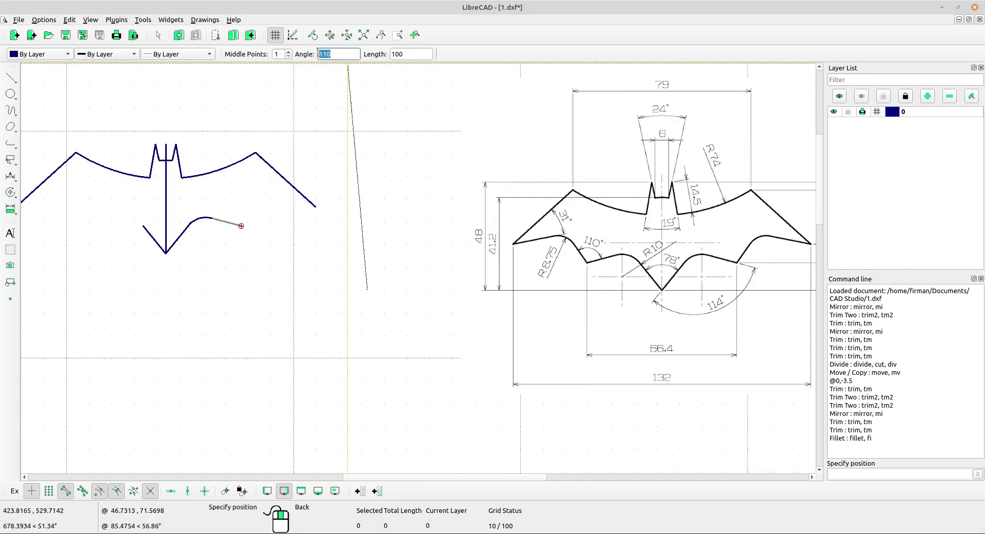
click(321, 55)
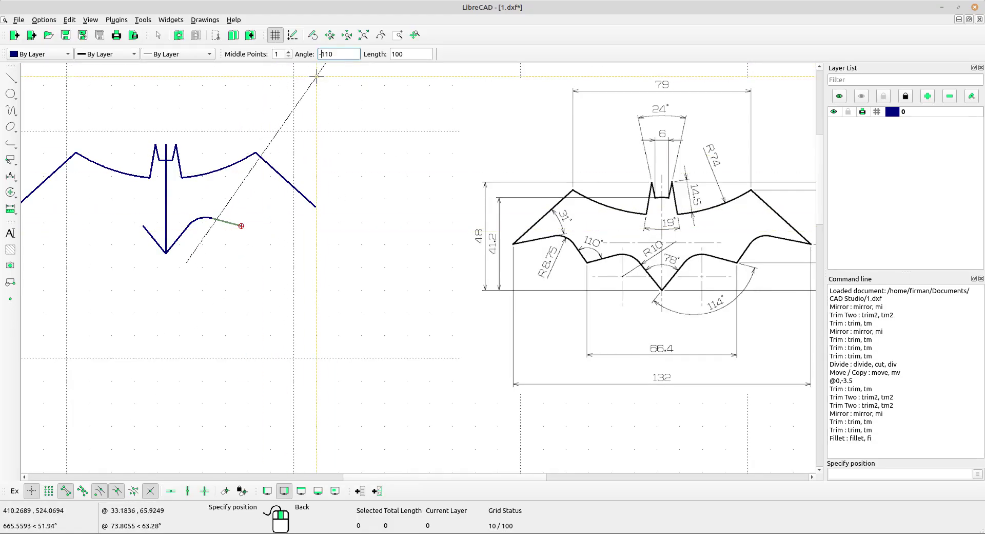
text(-)
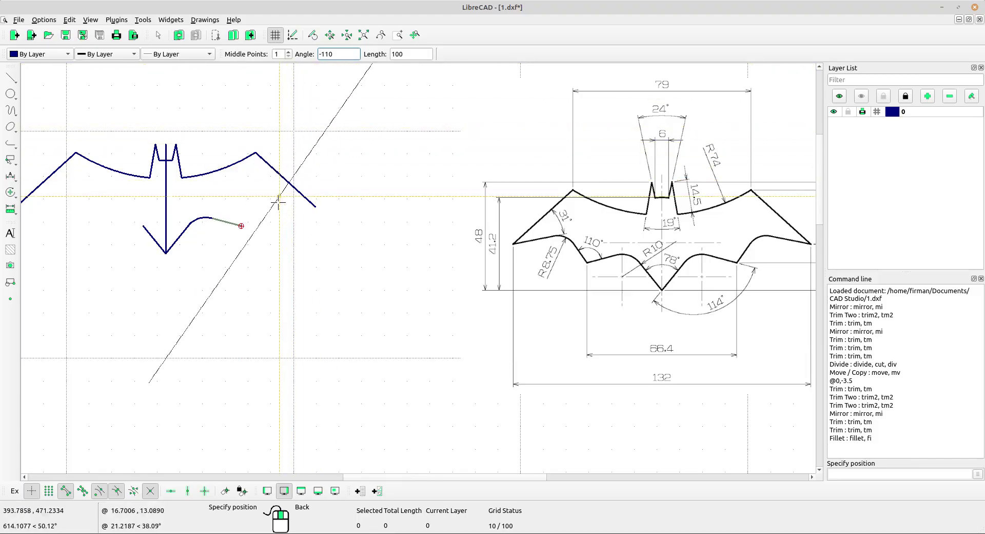
scroll(277, 202, up, 2)
click(238, 238)
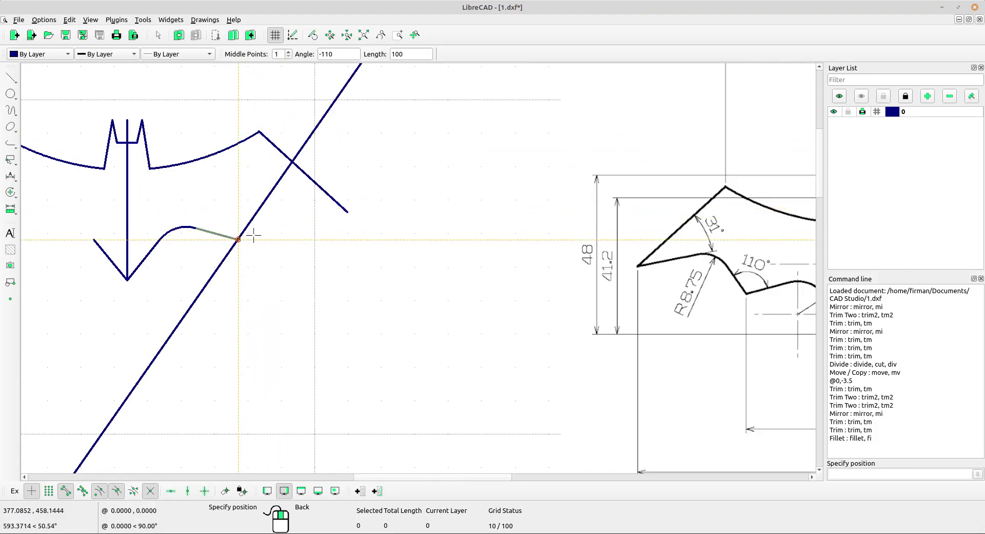
right_click(306, 215)
scroll(321, 222, down, 3)
middle_drag(333, 225, 261, 185)
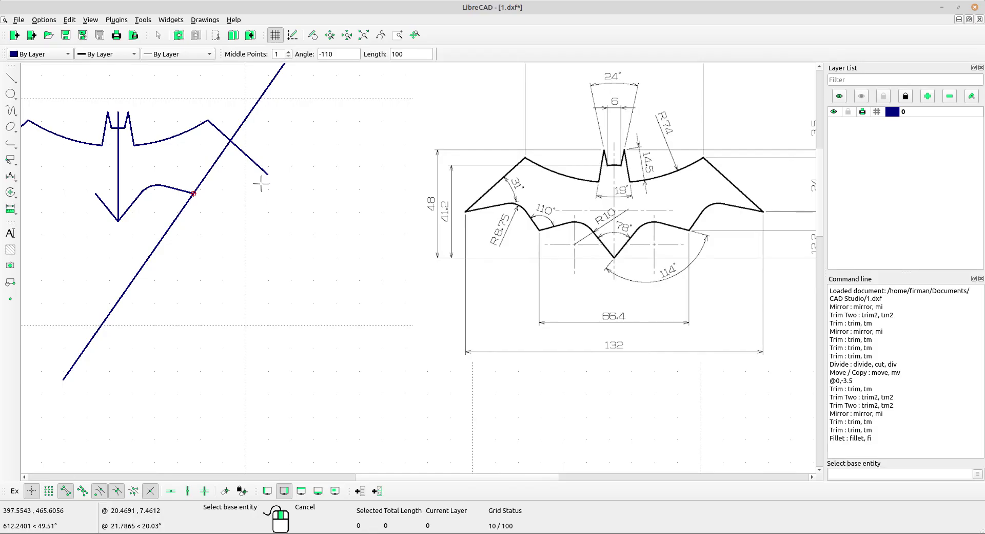
Exit the angled-line tool and pan to view both the sketch and the reference bat.
scroll(359, 191, down, 1)
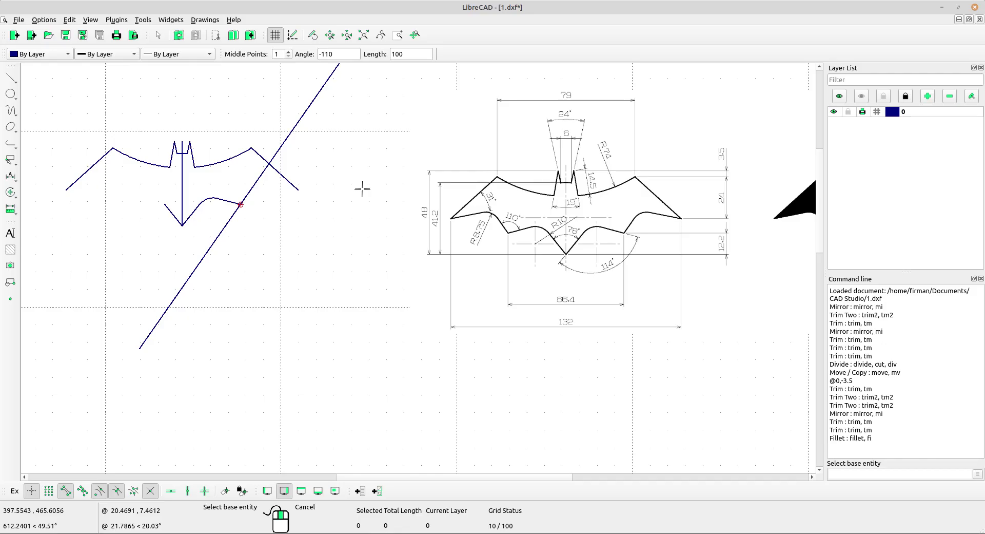
right_click(354, 209)
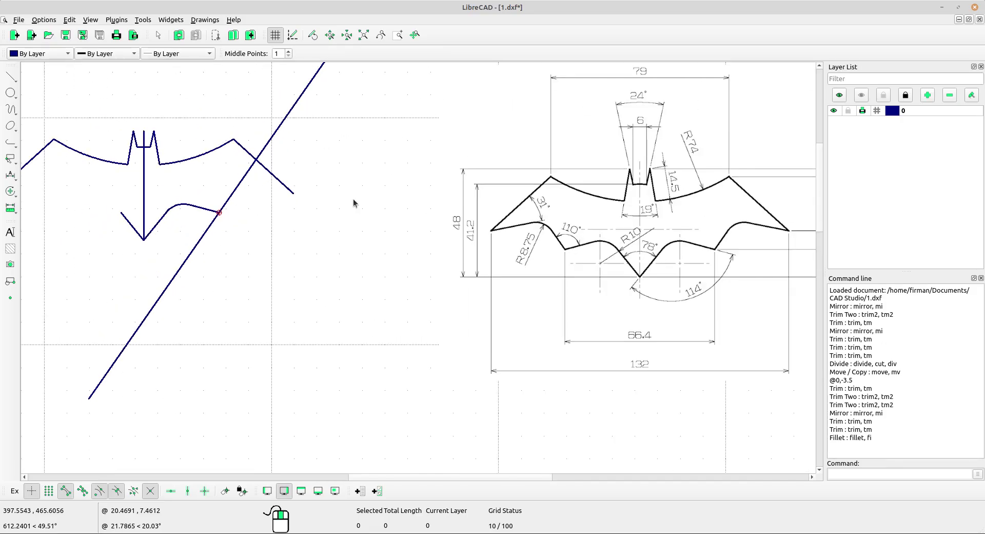
scroll(449, 200, up, 3)
middle_drag(598, 261, 394, 270)
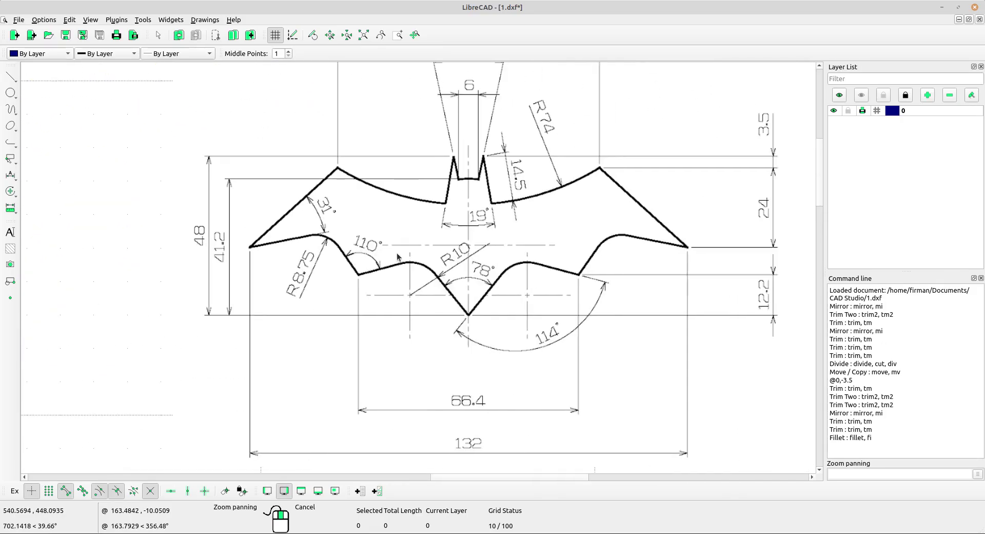
scroll(711, 225, down, 4)
middle_drag(178, 221, 285, 218)
scroll(459, 235, up, 3)
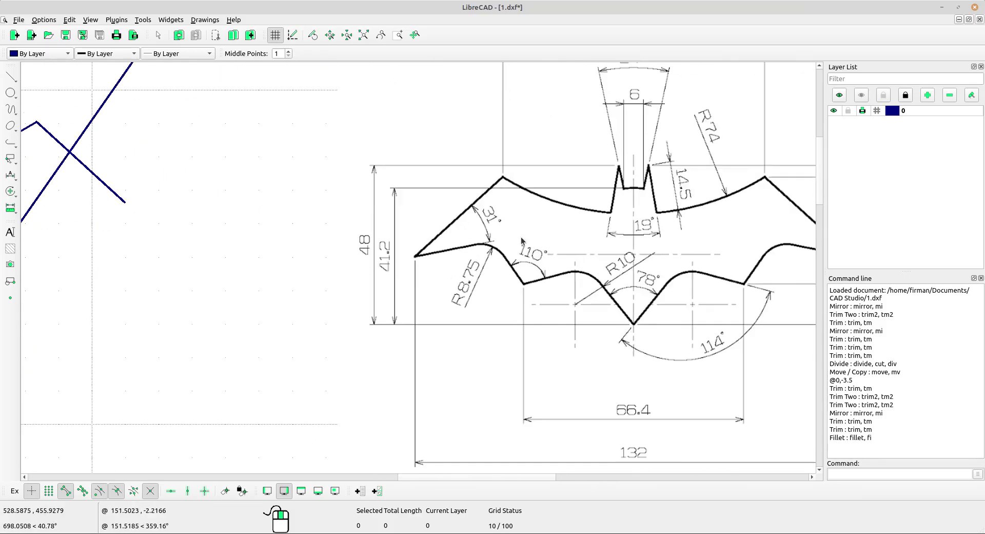
scroll(212, 218, down, 1)
scroll(212, 218, up, 2)
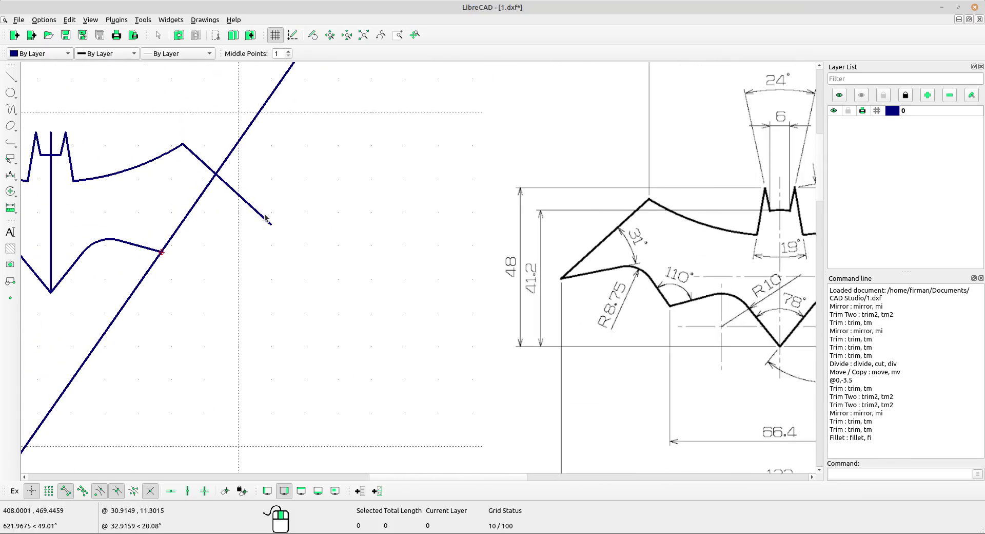
Draw a 31° relative-angle line off the wing's outer edge through its lower end.
click(10, 76)
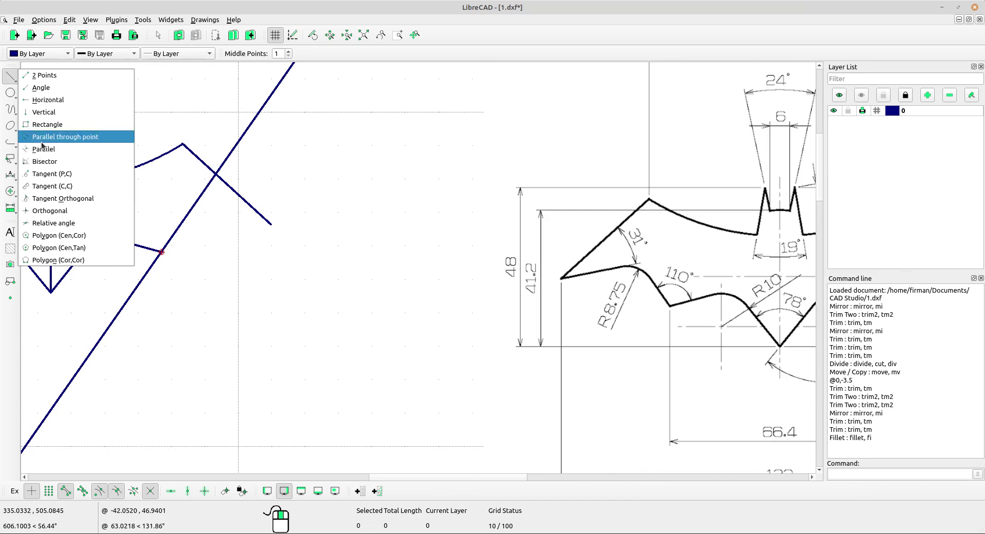
click(52, 223)
triple_click(338, 53)
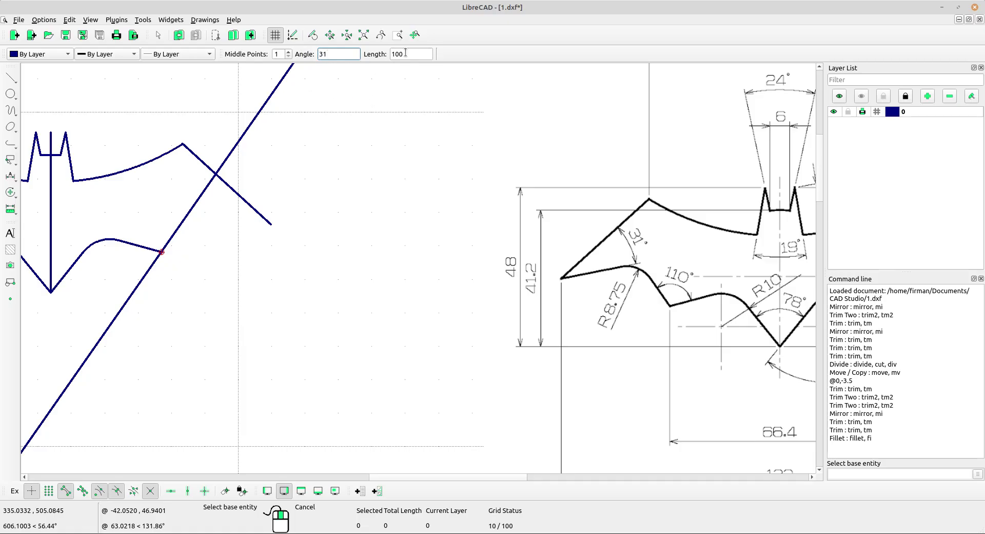
click(234, 198)
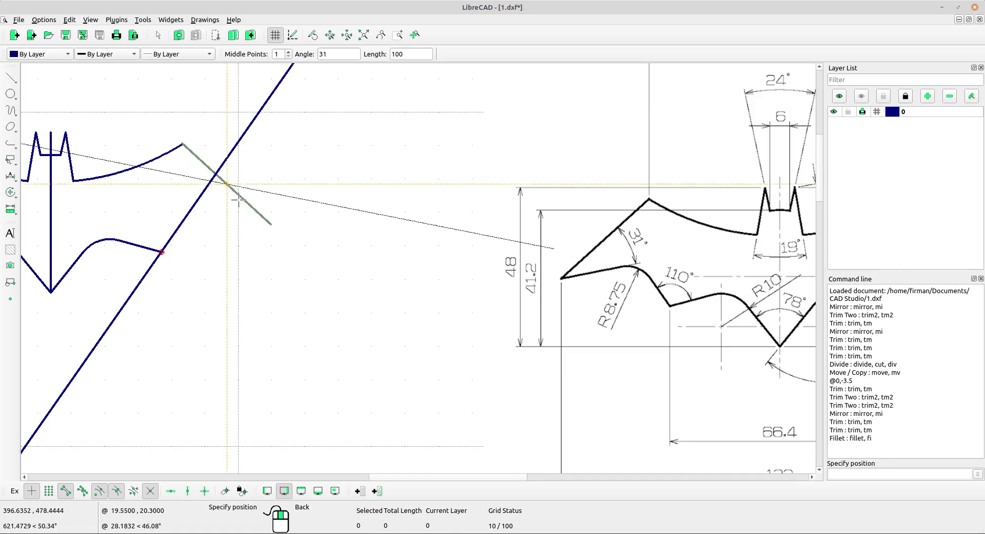
click(277, 225)
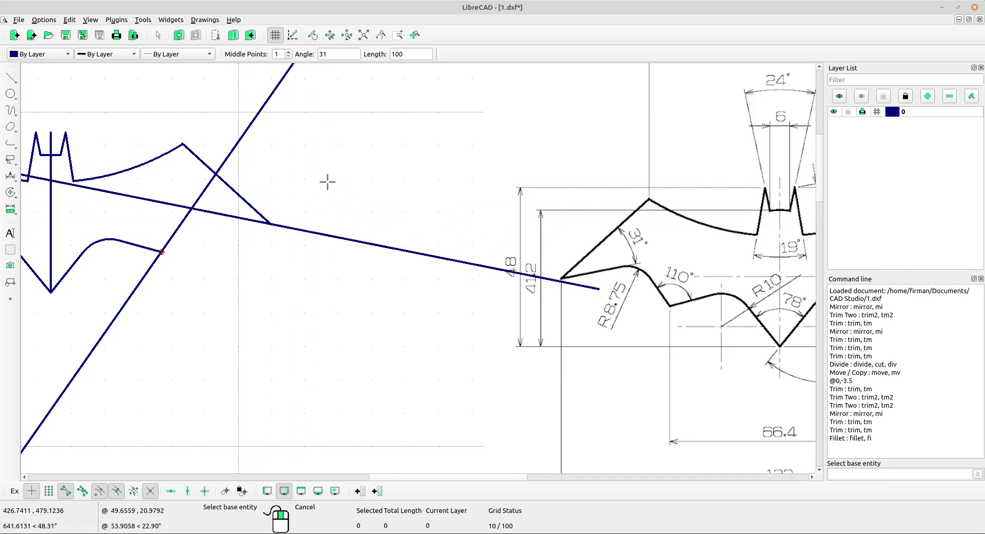
right_click(233, 243)
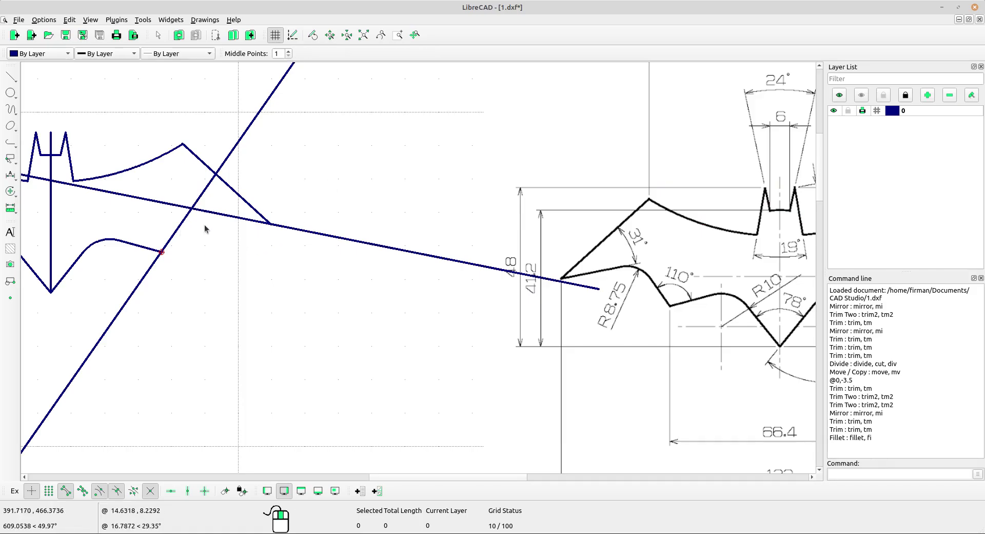
Pan to compare the new sloping line against the reference wingtip.
middle_drag(204, 226, 334, 241)
scroll(396, 267, down, 1)
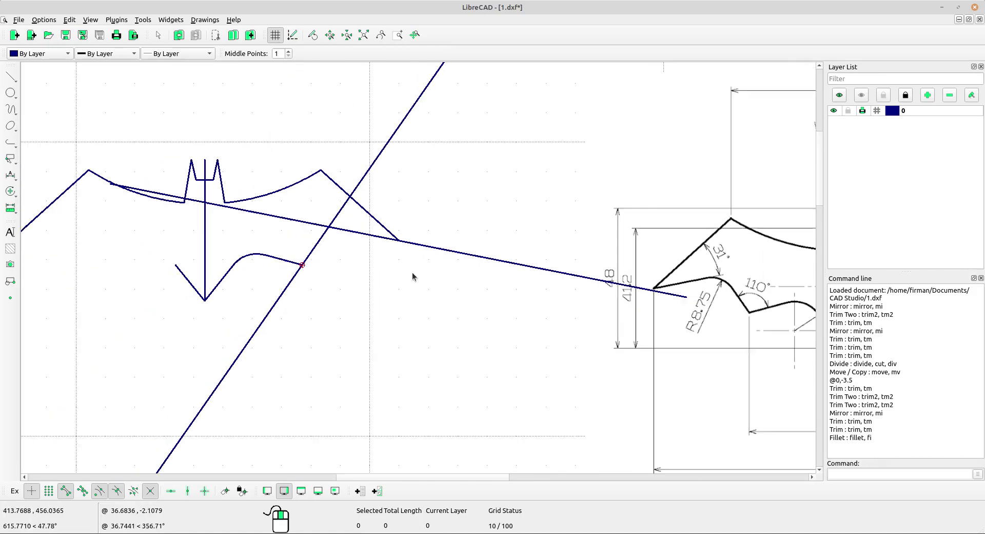
middle_drag(408, 273, 387, 272)
scroll(386, 272, down, 4)
scroll(516, 290, up, 3)
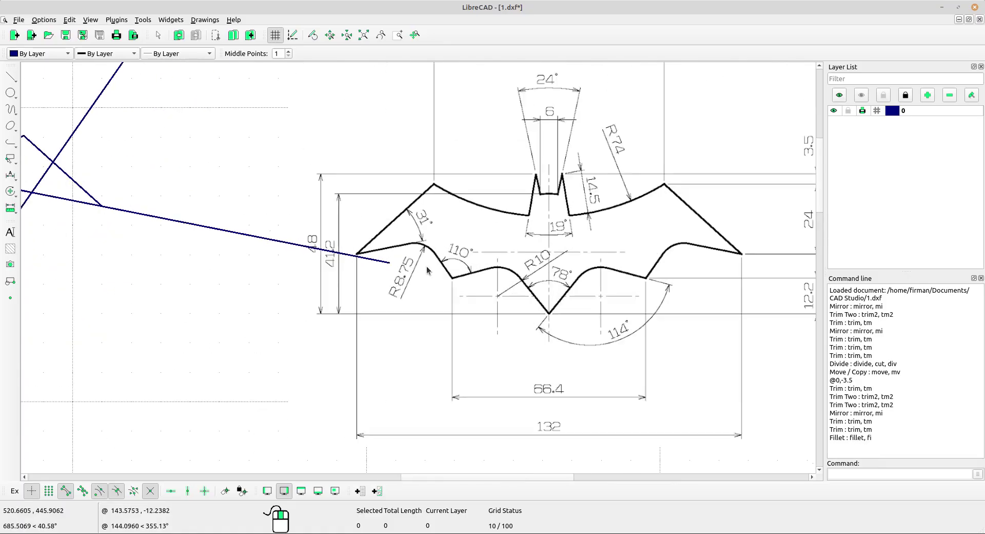
scroll(416, 289, up, 2)
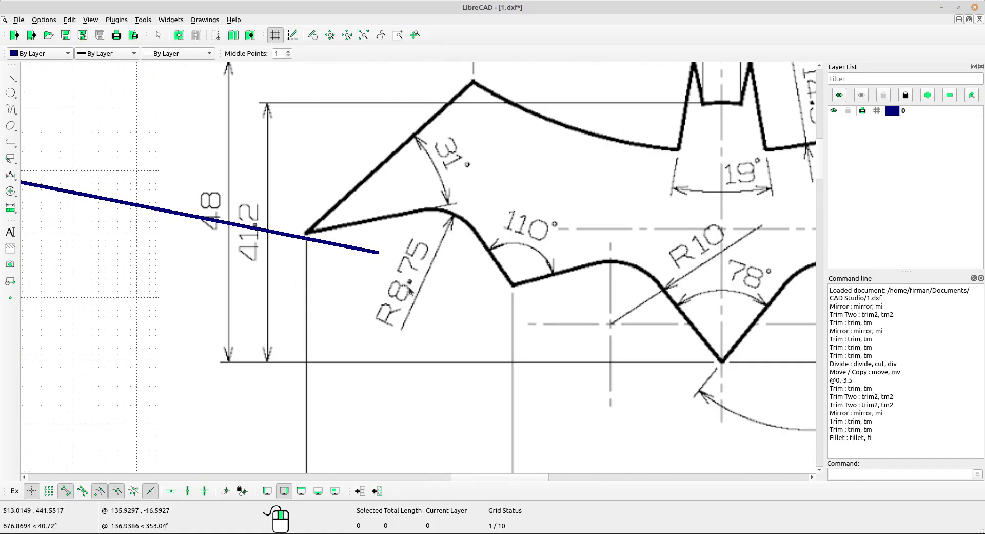
scroll(420, 255, down, 5)
middle_drag(147, 227, 340, 228)
middle_drag(180, 161, 342, 216)
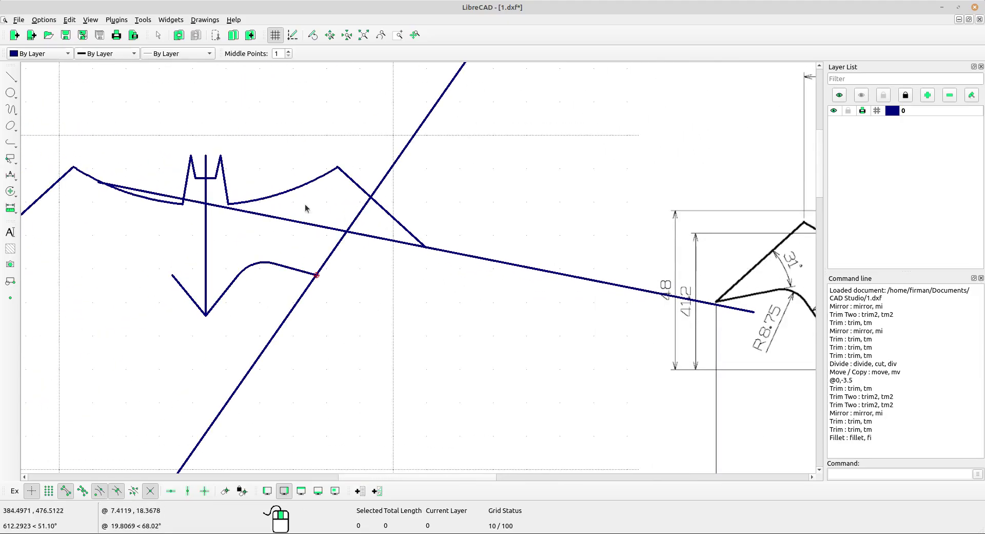
click(10, 191)
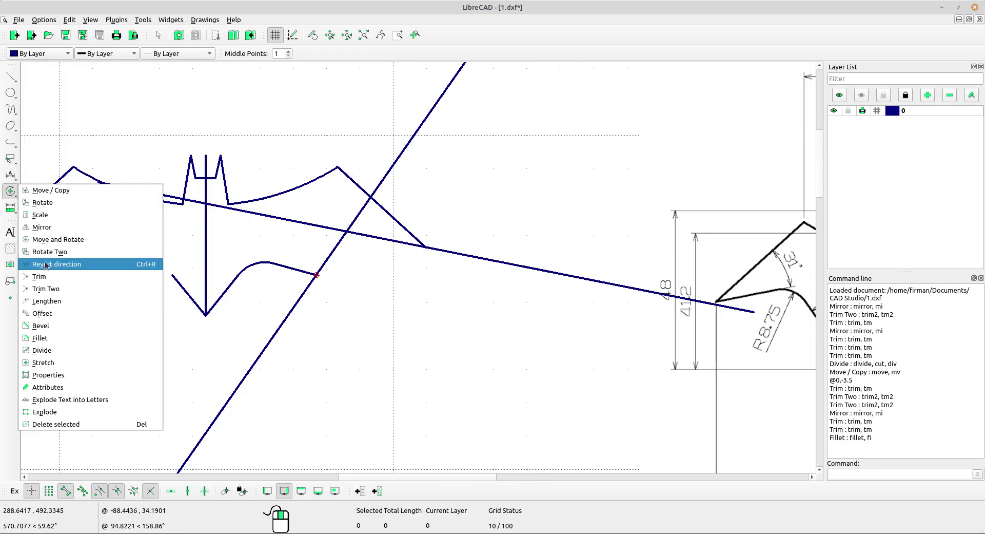
Fillet the diagonal and the long sloping line with radius 8.75.
click(50, 339)
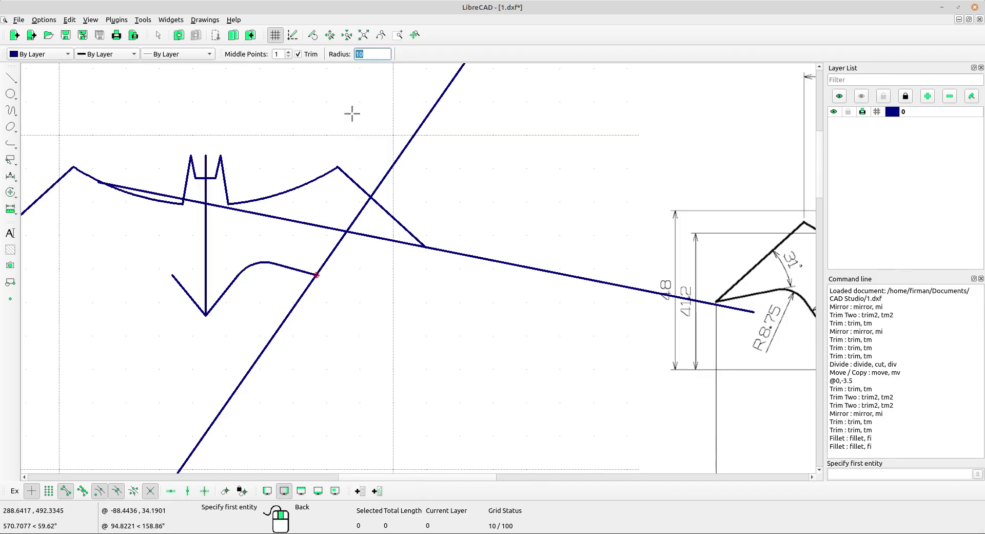
mouse_move(497, 207)
middle_down()
mouse_move(301, 215)
mouse_move(334, 219)
middle_up()
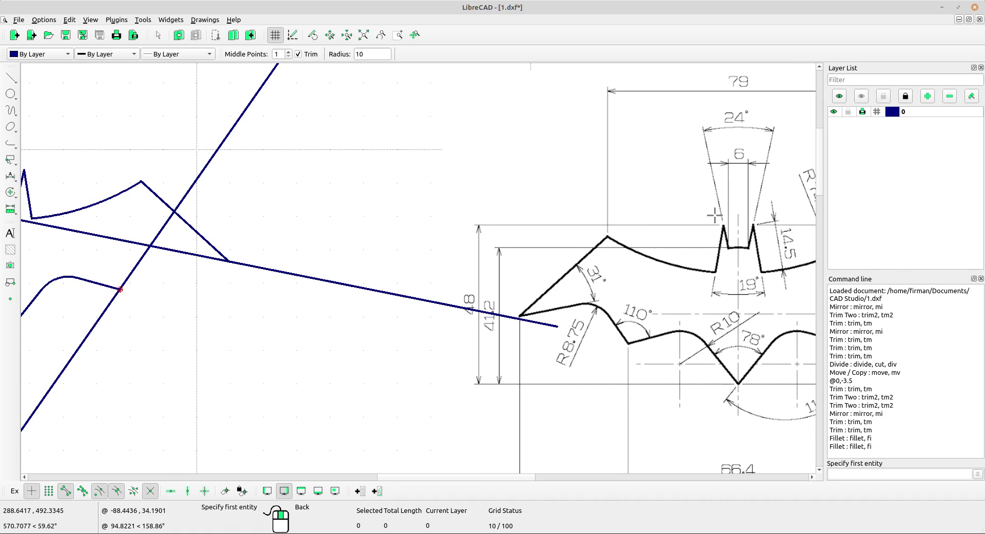
middle_drag(715, 215, 462, 207)
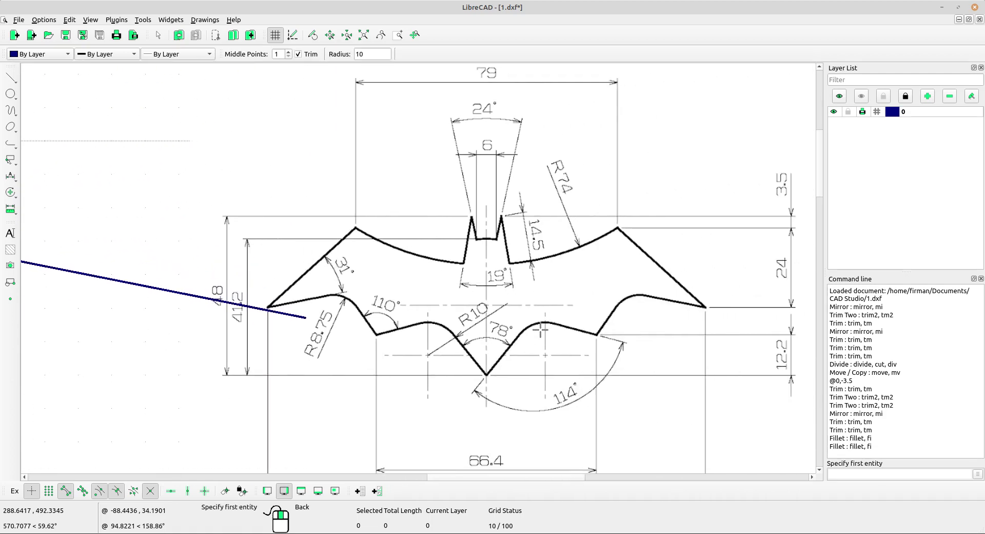
scroll(342, 300, down, 3)
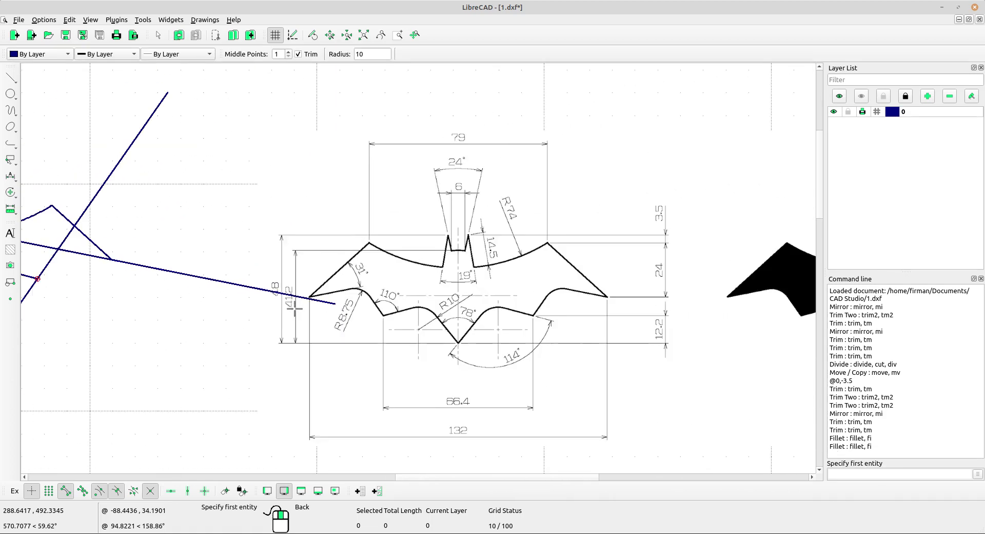
middle_drag(274, 228, 403, 212)
drag(375, 55, 327, 42)
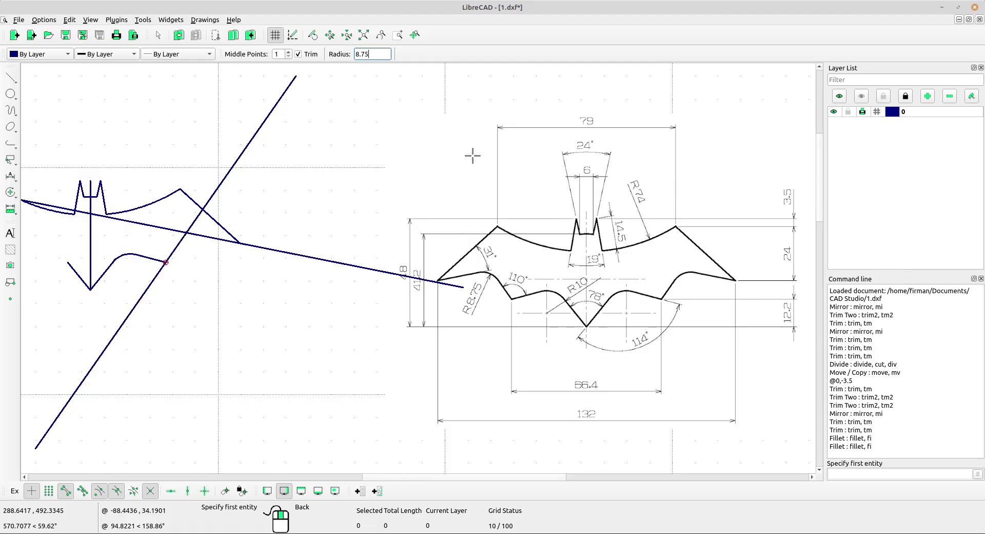
scroll(201, 238, up, 4)
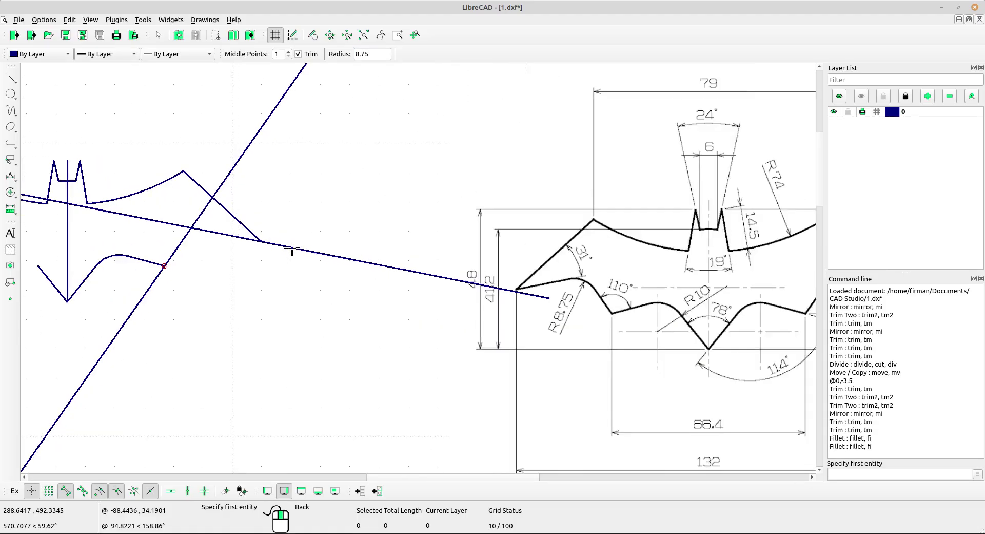
click(156, 233)
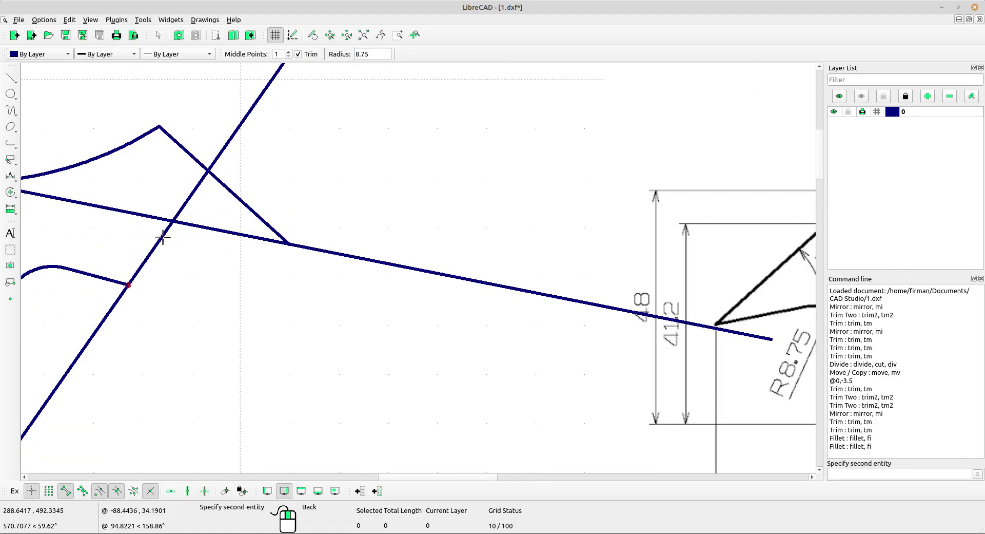
click(219, 227)
scroll(270, 206, down, 3)
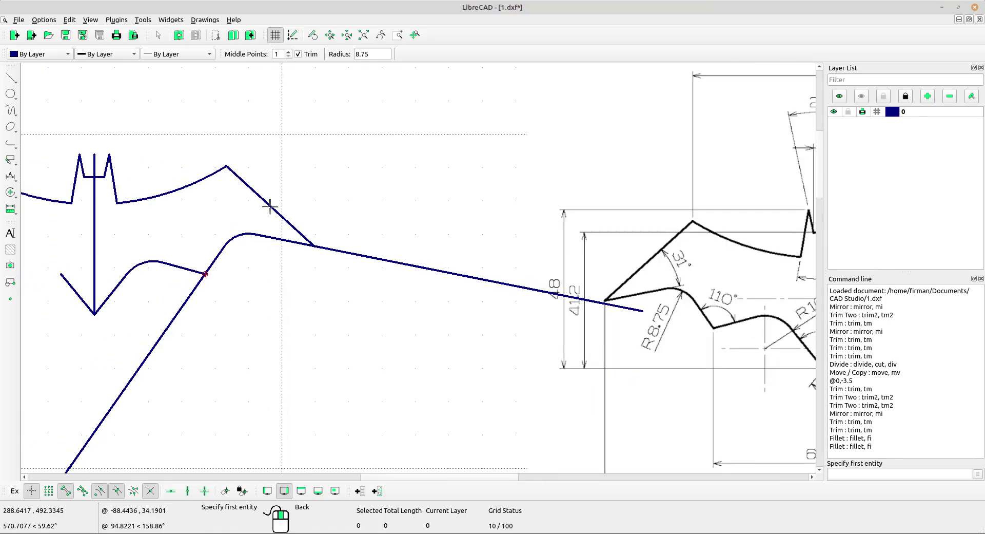
right_click(347, 184)
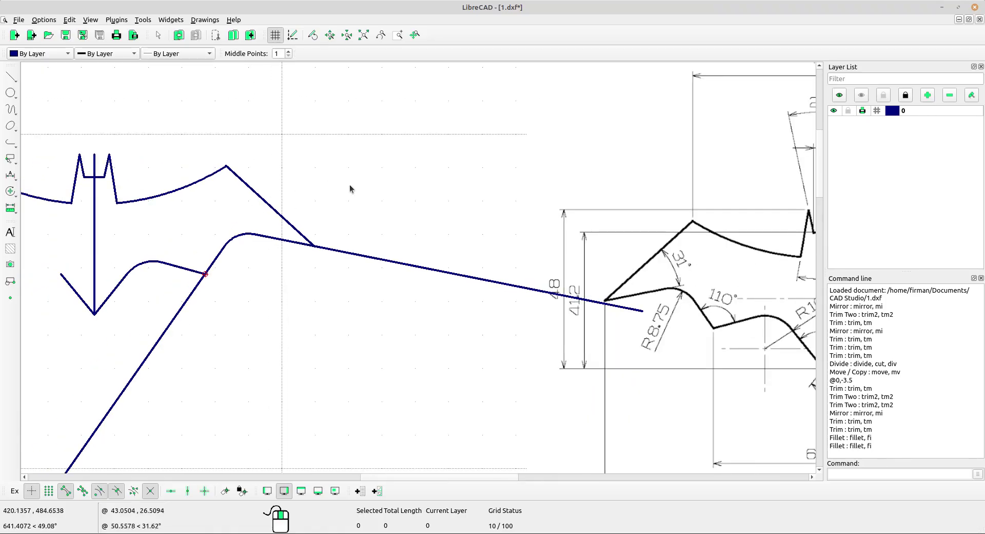
Trim the excess diagonal and long line back to their intersections with Trim Two.
click(11, 196)
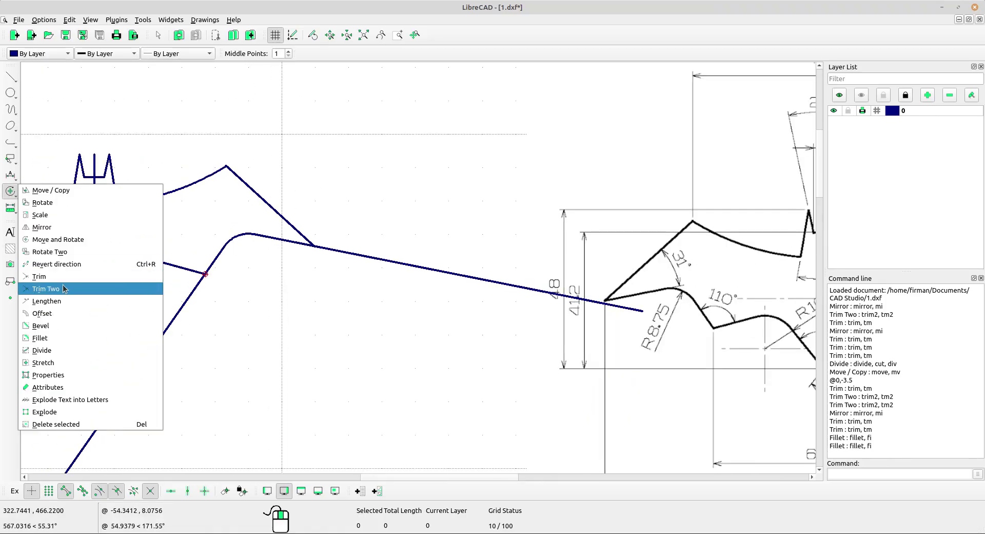
click(87, 288)
click(191, 268)
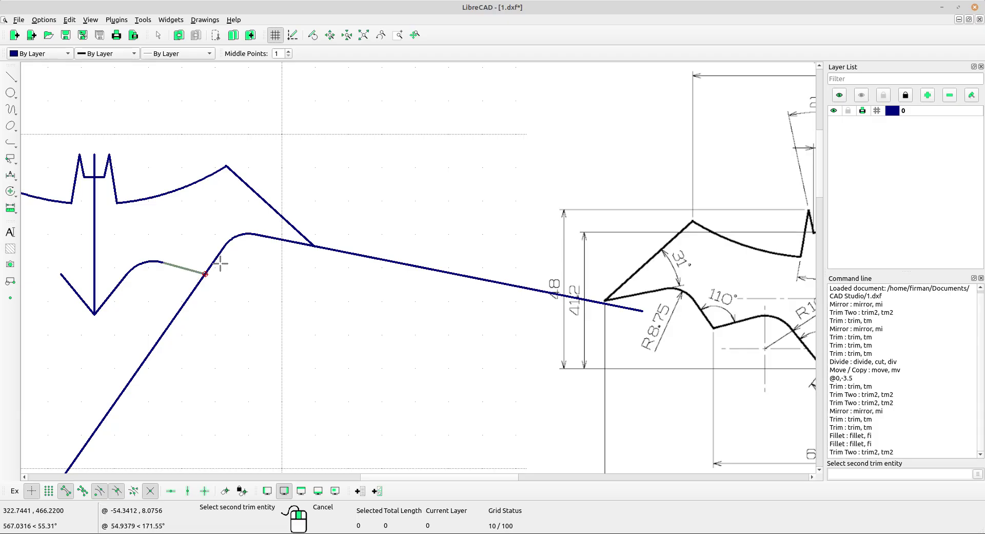
click(217, 260)
click(273, 237)
click(283, 225)
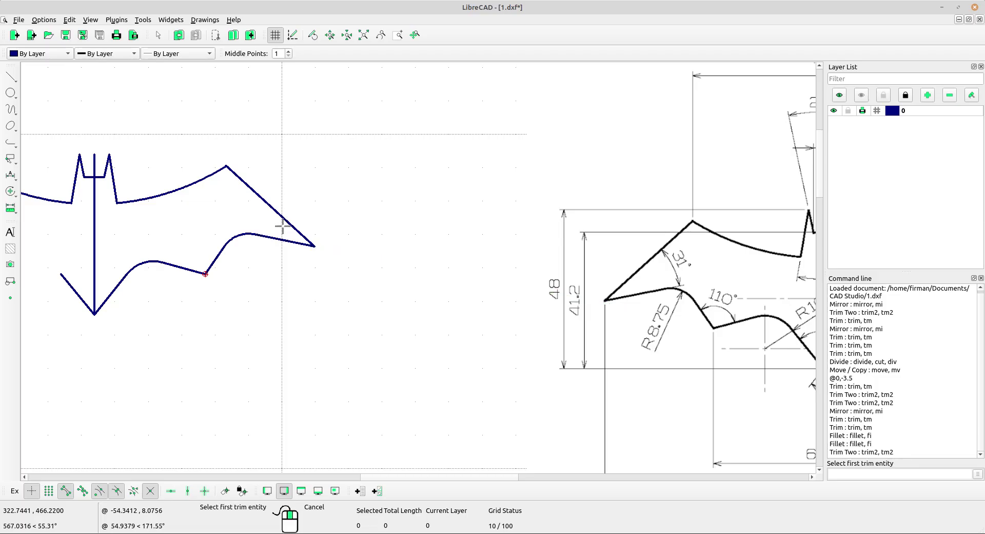
middle_drag(277, 229, 399, 242)
Mirror the lower wing edge about the bottom-point-to-top-centre line, keeping the original.
right_click(262, 218)
middle_drag(262, 218, 299, 231)
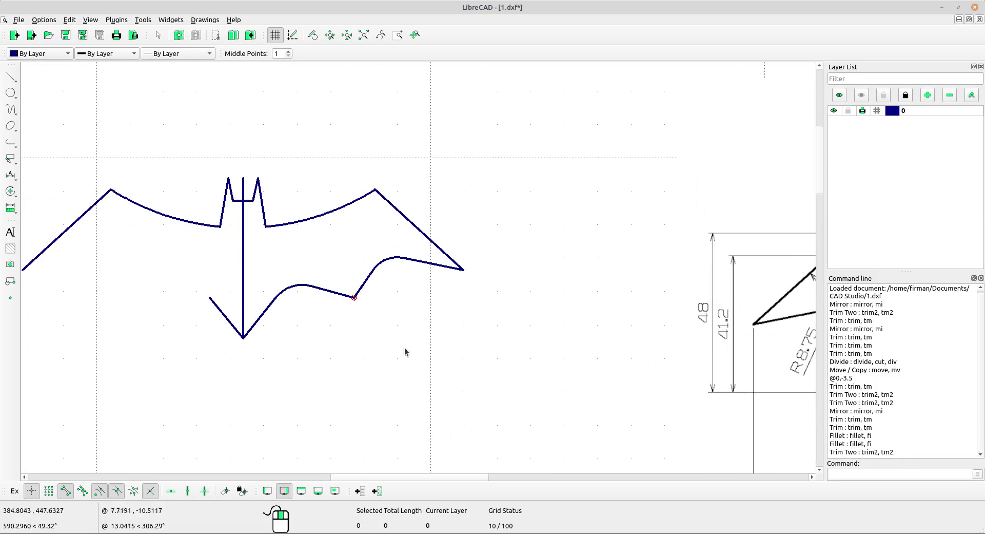
drag(426, 341, 288, 249)
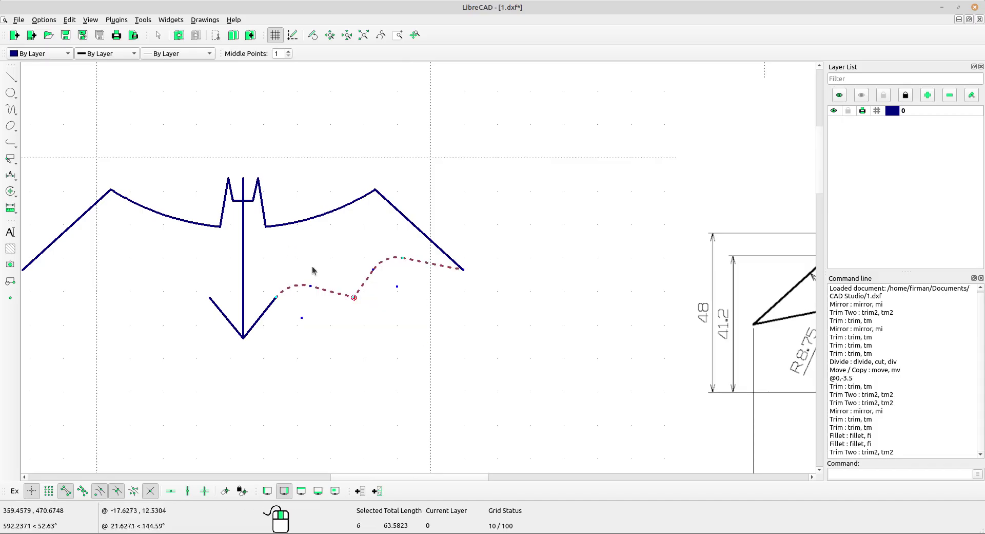
click(11, 191)
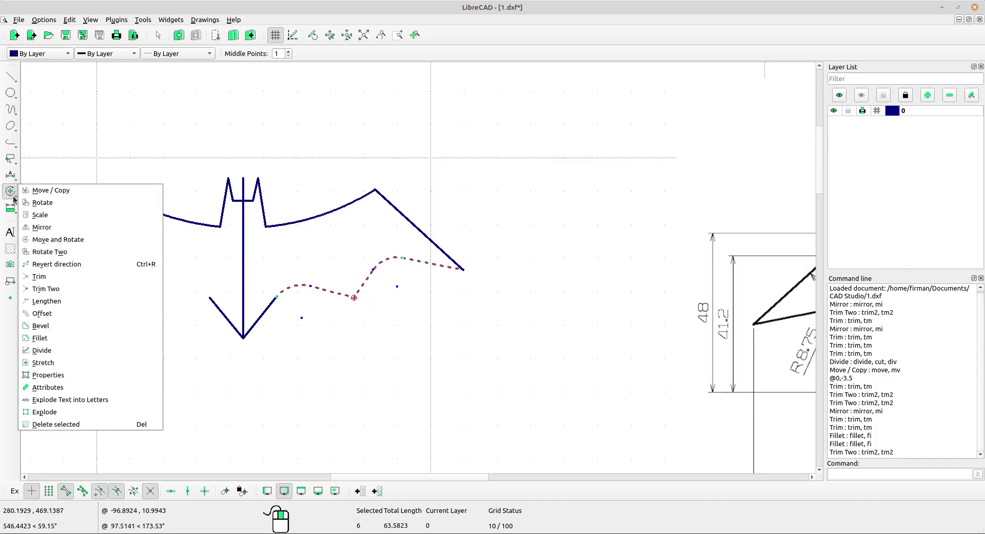
click(42, 227)
click(251, 338)
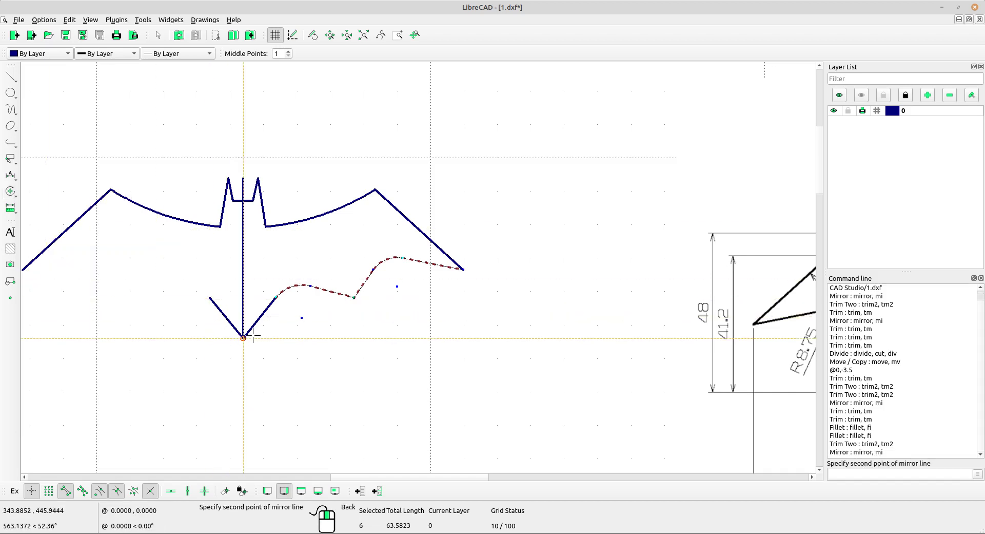
click(246, 199)
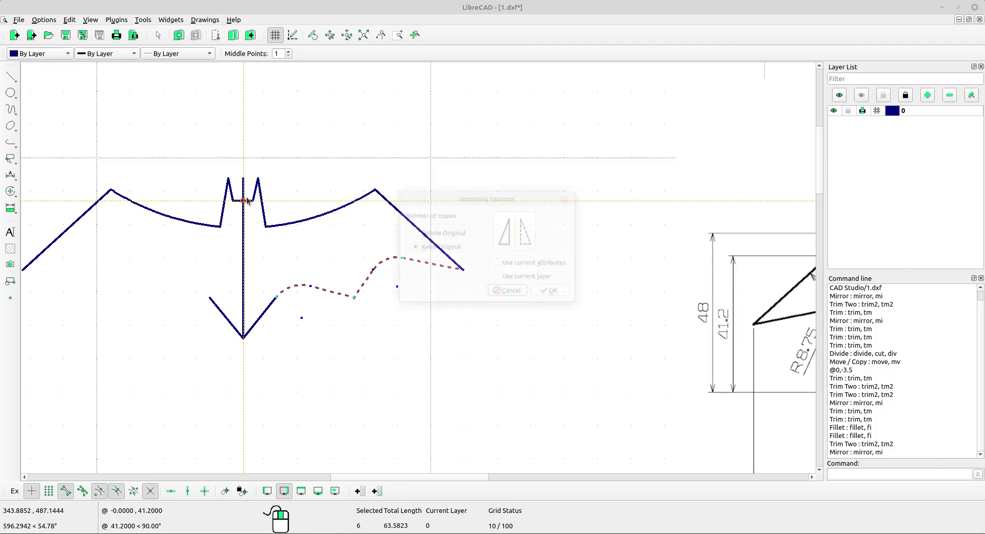
click(553, 292)
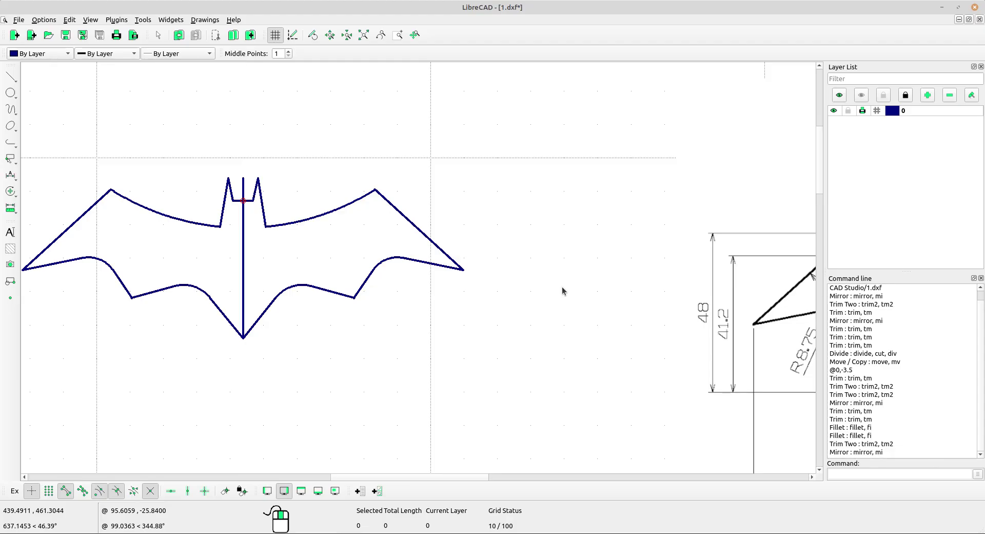
drag(264, 264, 243, 310)
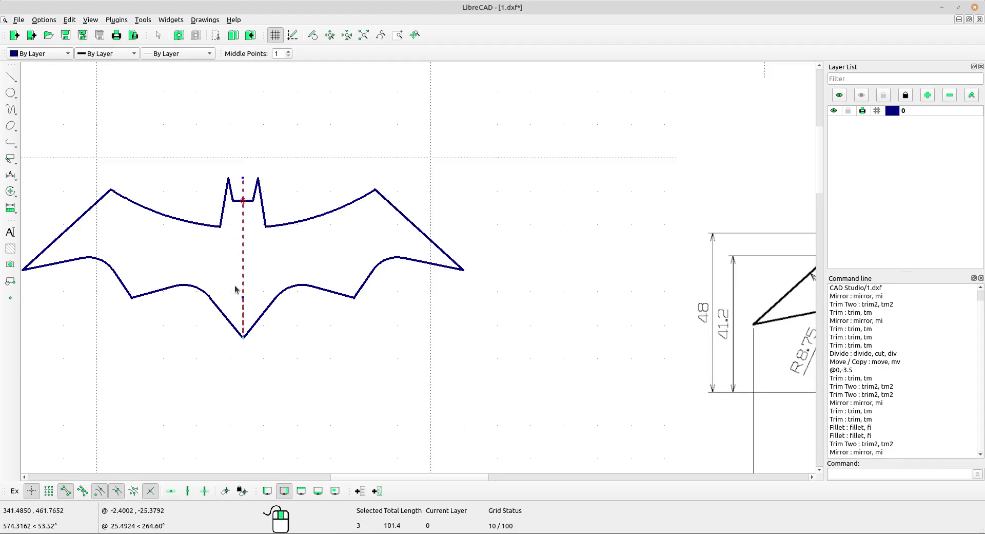
Delete the vertical centre line, then view the bat outline beside the dimensioned reference drawing.
key(Delete)
scroll(328, 276, down, 5)
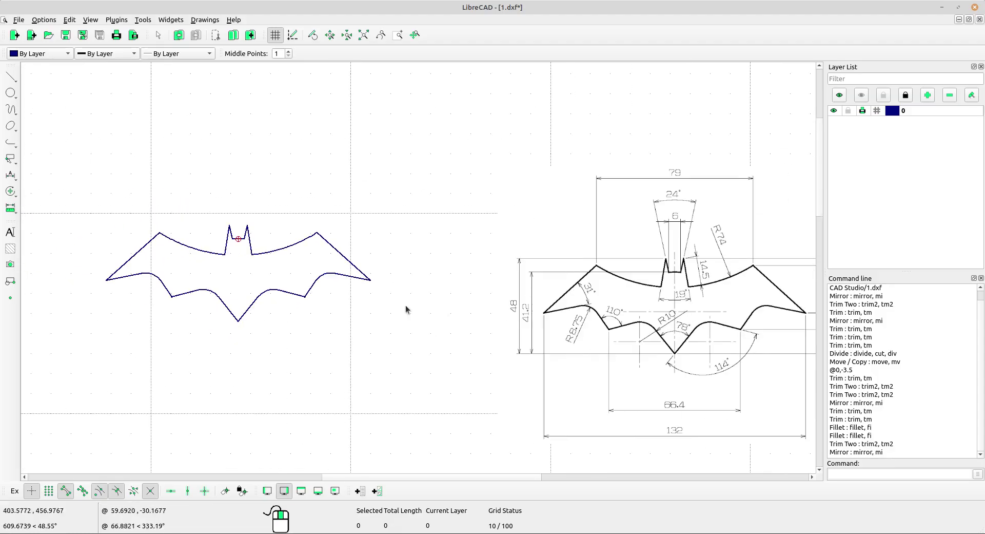
scroll(420, 313, up, 1)
scroll(638, 274, up, 10)
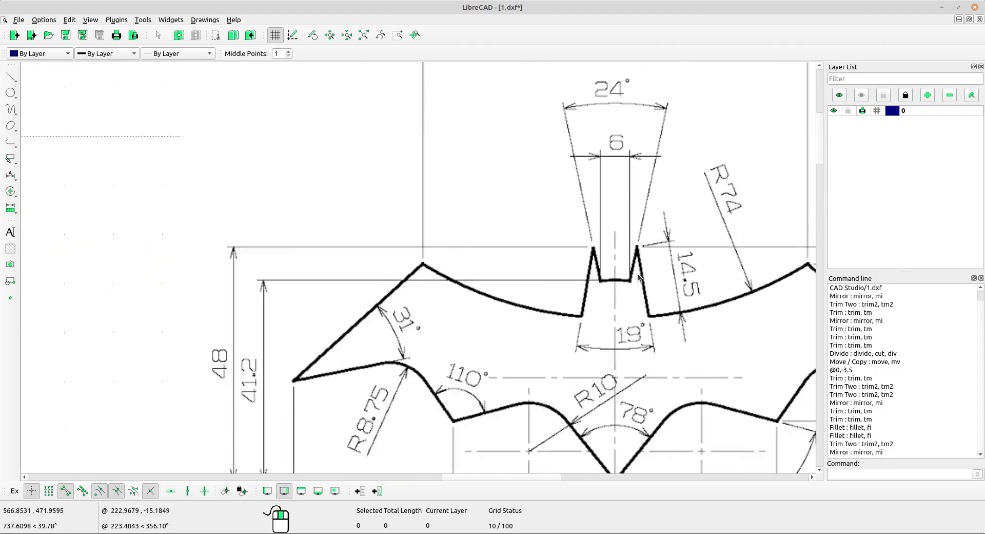
scroll(637, 273, down, 10)
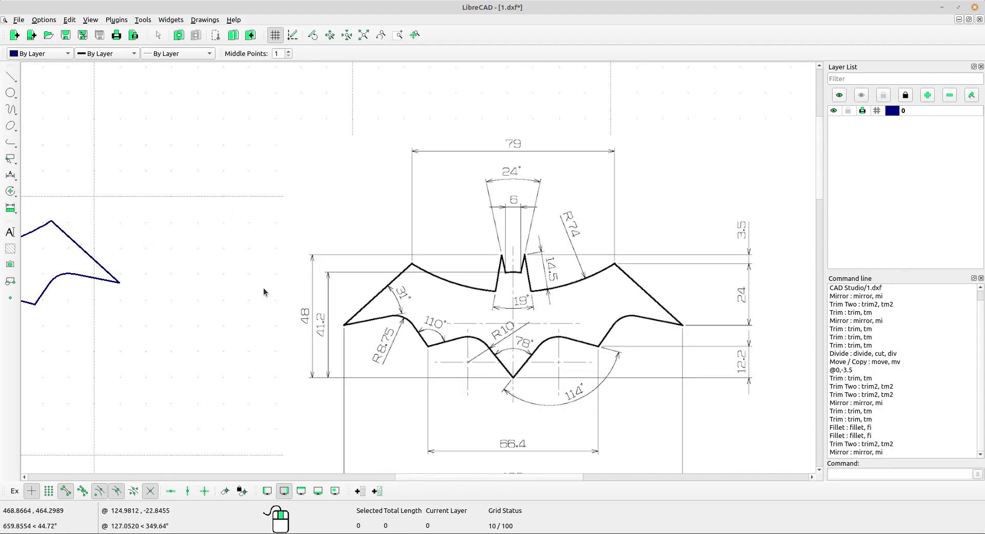
mouse_move(264, 290)
middle_down()
mouse_move(598, 285)
mouse_move(556, 272)
middle_up()
scroll(628, 294, down, 3)
middle_drag(666, 309, 619, 307)
scroll(474, 296, up, 1)
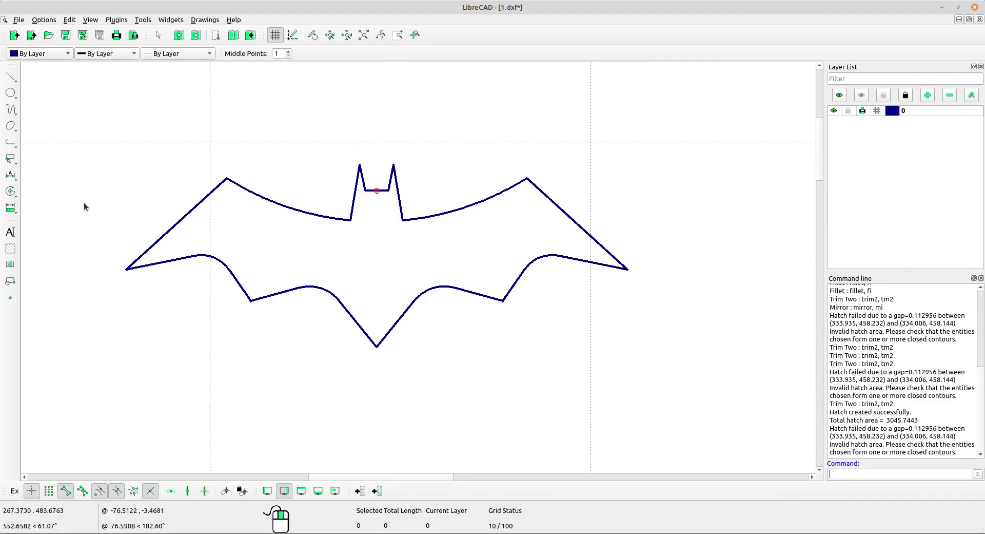
Join the bat outline's segments into one polyline with Create Polyline from Existing Segments.
click(16, 147)
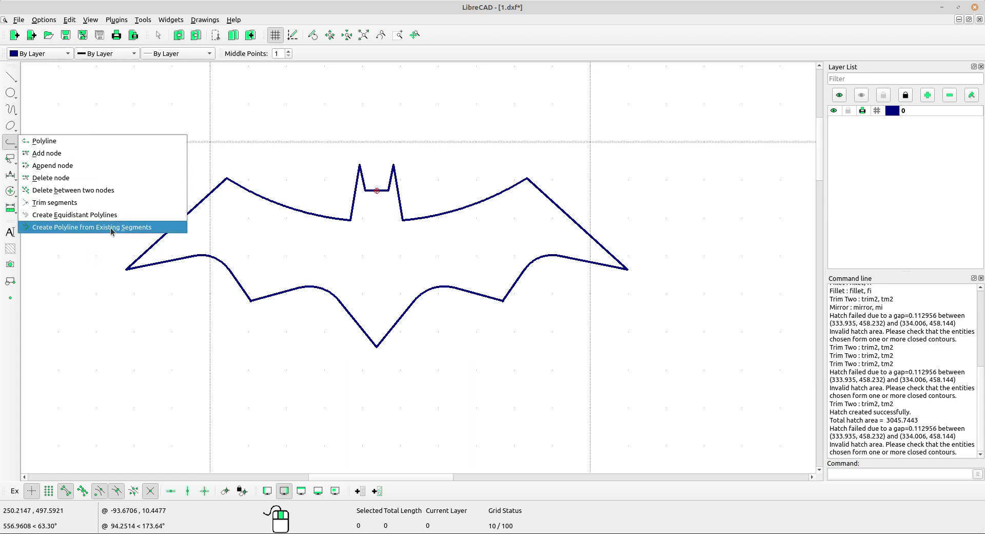
click(129, 227)
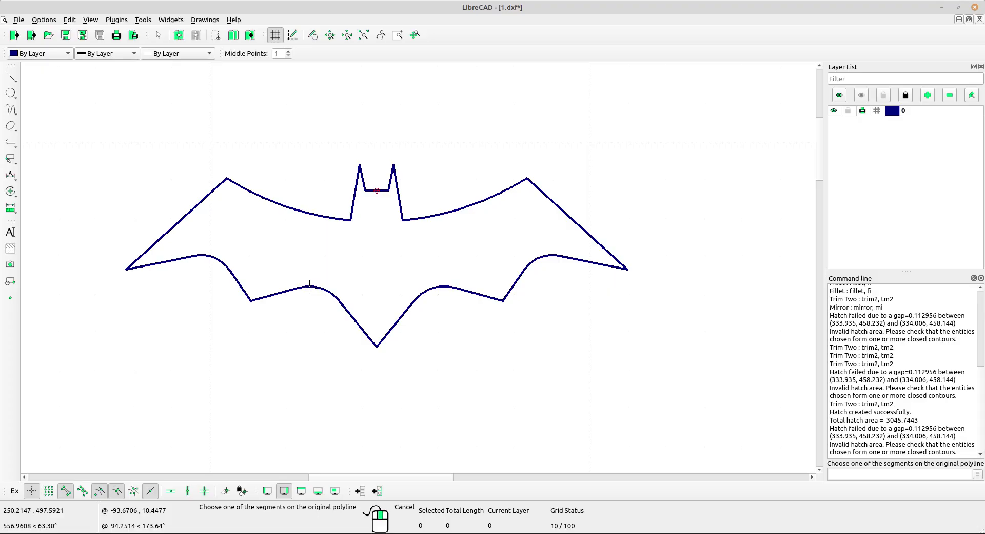
click(247, 279)
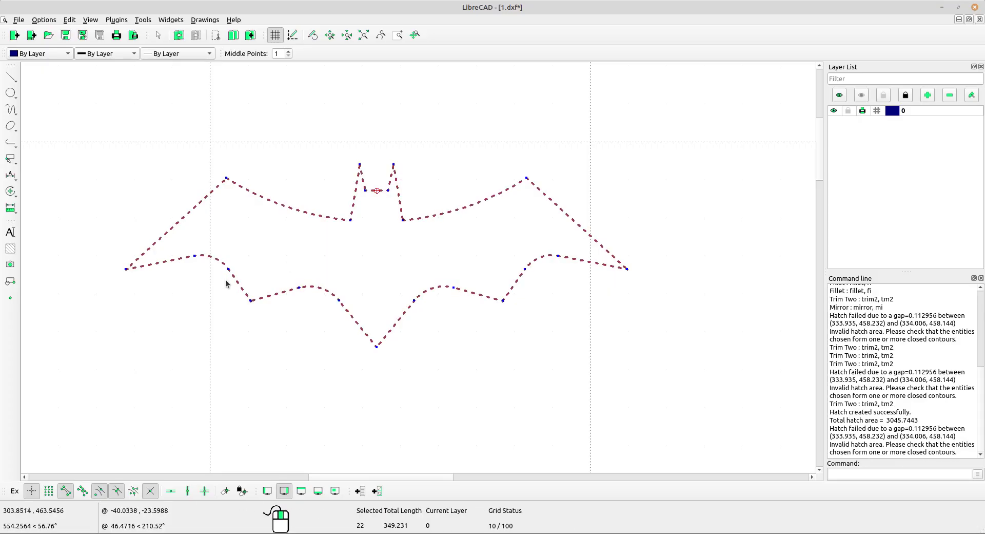
Undo an accidental move, select the joined outline, and open Choose Hatch Attributes with Solid Fill.
drag(233, 275, 200, 228)
key(Escape)
click(239, 281)
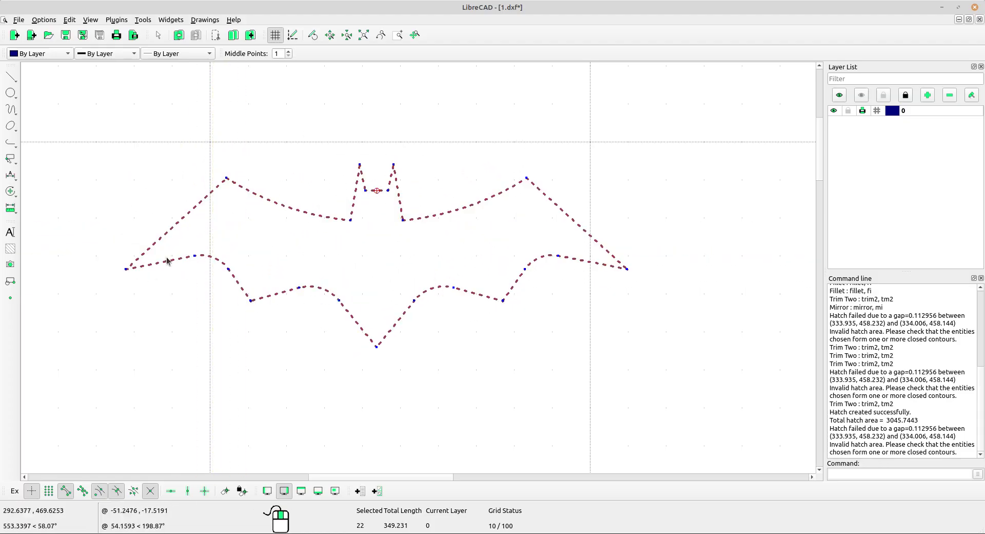
click(11, 250)
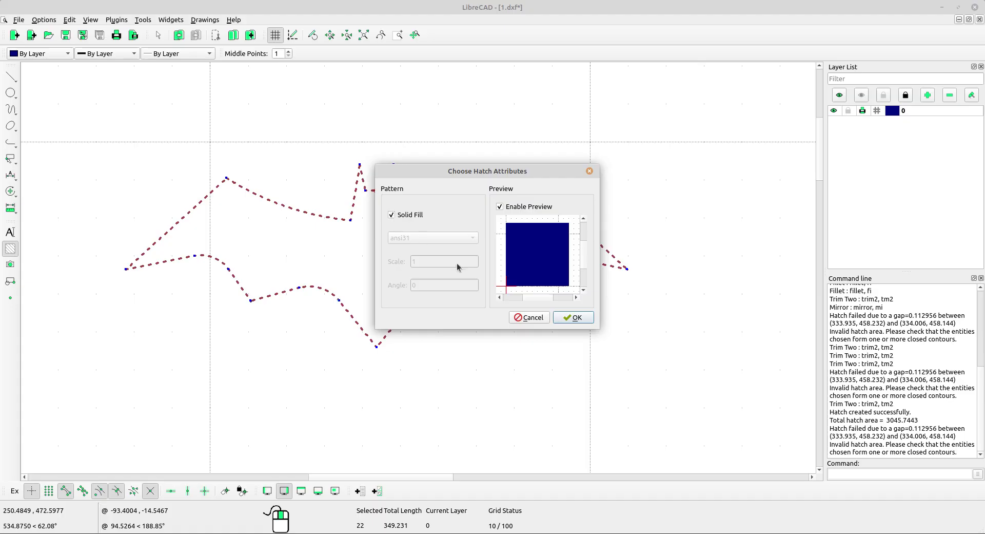